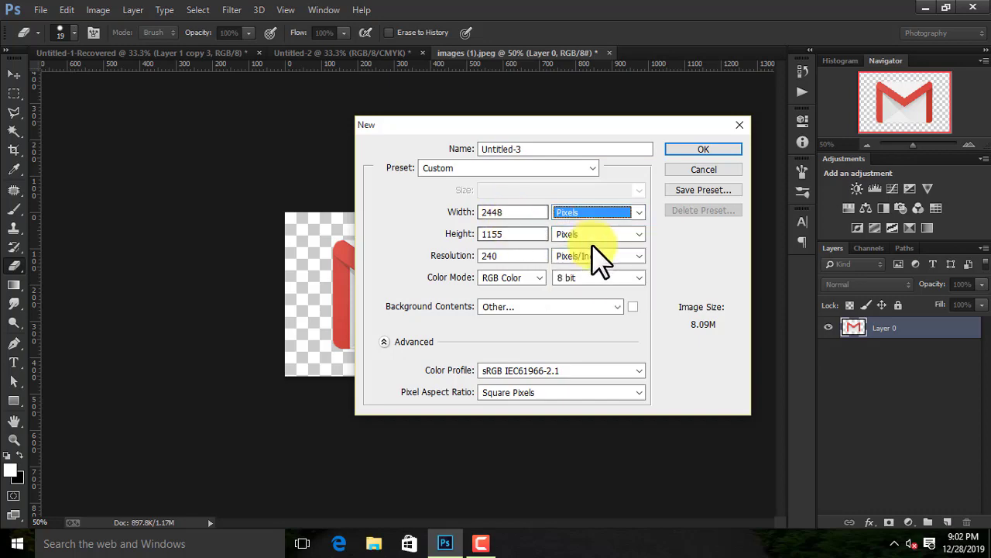
# Create a 2448 × 1155 pixel RGB document at 240 pixels/inch and open the image 31382.jpg.
pyautogui.click(703, 149)
pyautogui.moveTo(402, 66); pyautogui.dragTo(659, 49)
pyautogui.click(40, 9)
pyautogui.click(81, 37)
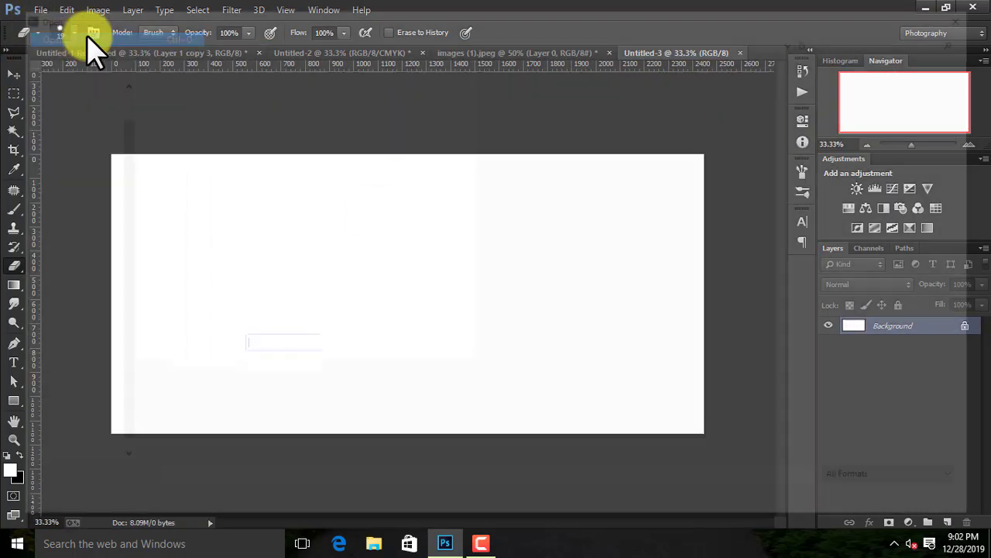
pyautogui.doubleClick(394, 147)
# Copy the galaxy image into the Untitled-3 document and close the 31382.jpg source window.
pyautogui.moveTo(374, 68); pyautogui.dragTo(705, 89)
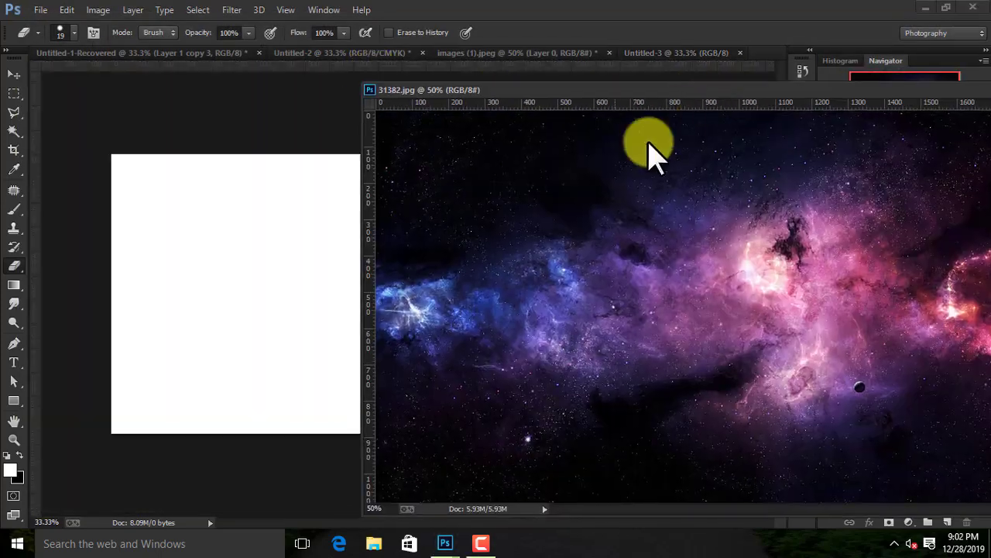
pyautogui.moveTo(516, 182); pyautogui.dragTo(362, 135)
pyautogui.click(367, 90)
pyautogui.click(381, 189)
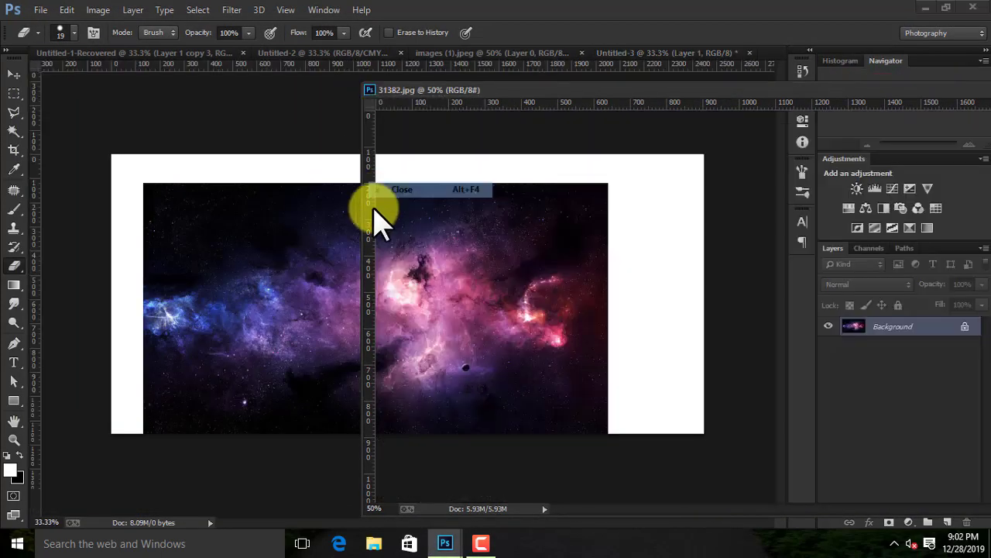
# Free-transform the galaxy layer so its four edges stretch to fill the whole canvas.
pyautogui.click(14, 73)
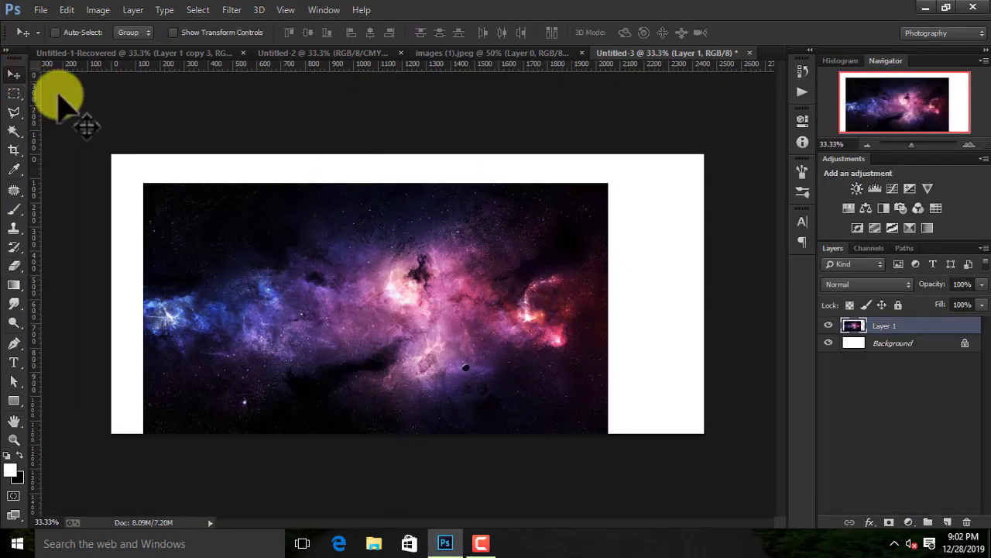
pyautogui.hotkey('ctrl', 't')
pyautogui.moveTo(143, 314); pyautogui.dragTo(111, 314)
pyautogui.moveTo(363, 184); pyautogui.dragTo(364, 157)
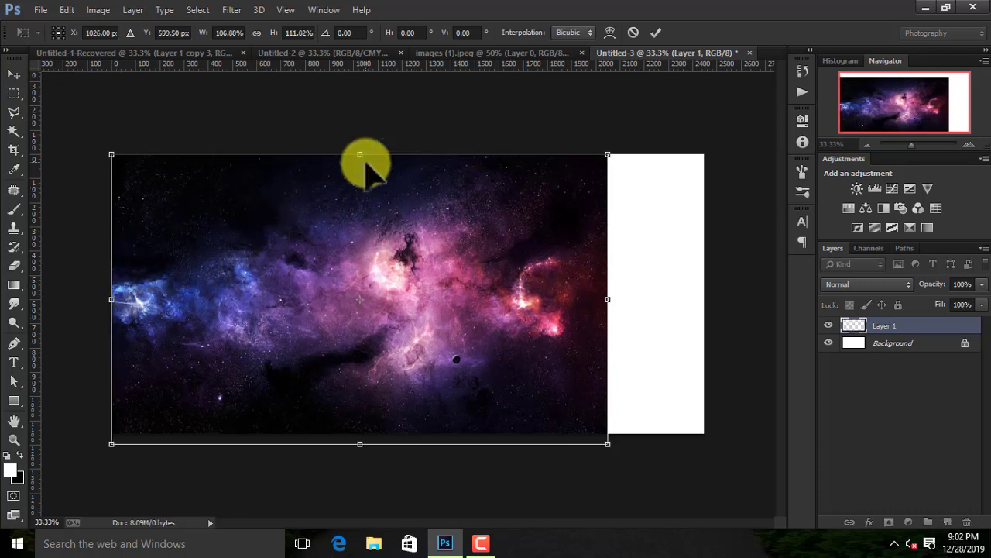
pyautogui.moveTo(612, 302); pyautogui.dragTo(703, 301)
pyautogui.moveTo(408, 444); pyautogui.dragTo(407, 433)
pyautogui.click(659, 32)
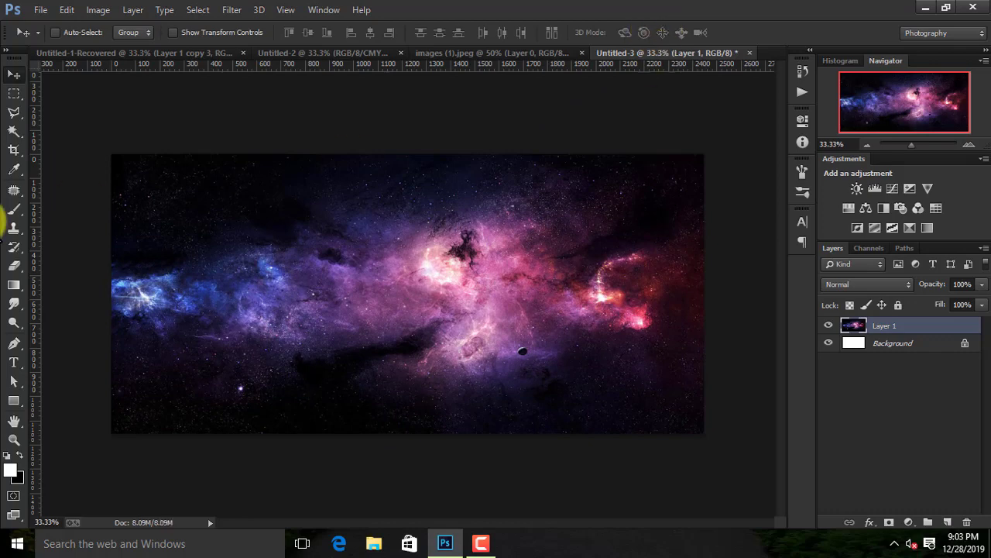
# Apply a Box Blur with a radius of 40 pixels to the galaxy layer.
pyautogui.click(231, 10)
pyautogui.moveTo(247, 184)
pyautogui.click(505, 274)
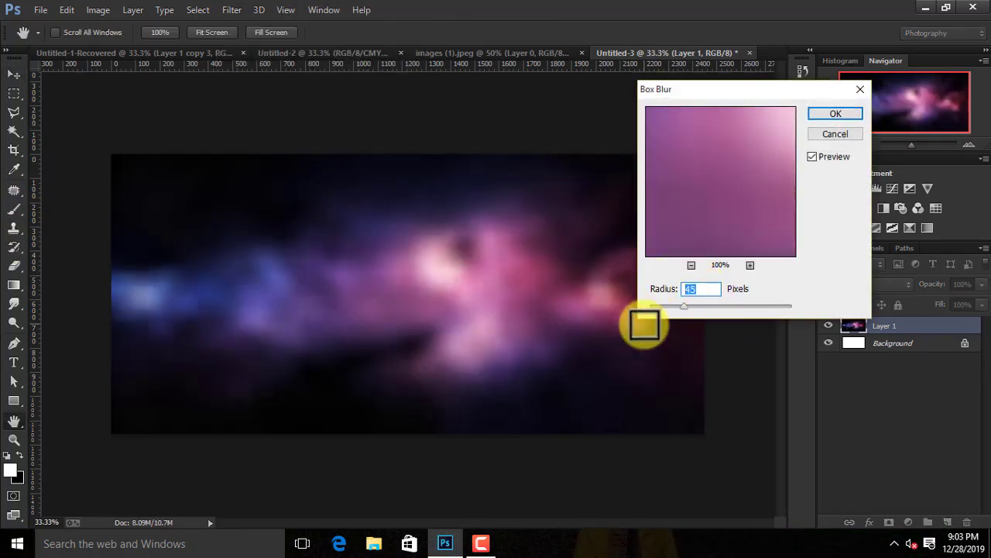
pyautogui.write('40')
pyautogui.click(831, 115)
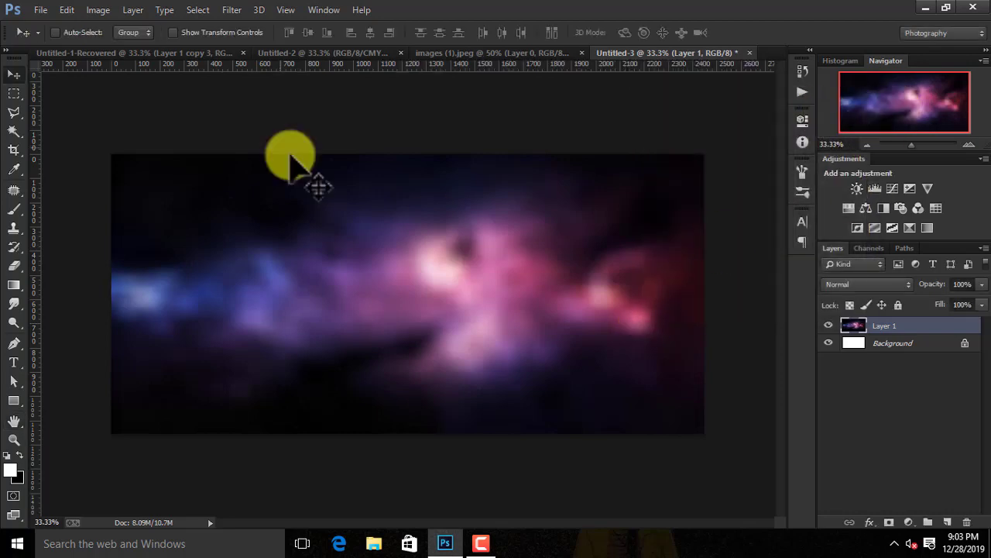
# Try to merge the blurred galaxy layer into the Background layer.
pyautogui.click(232, 10)
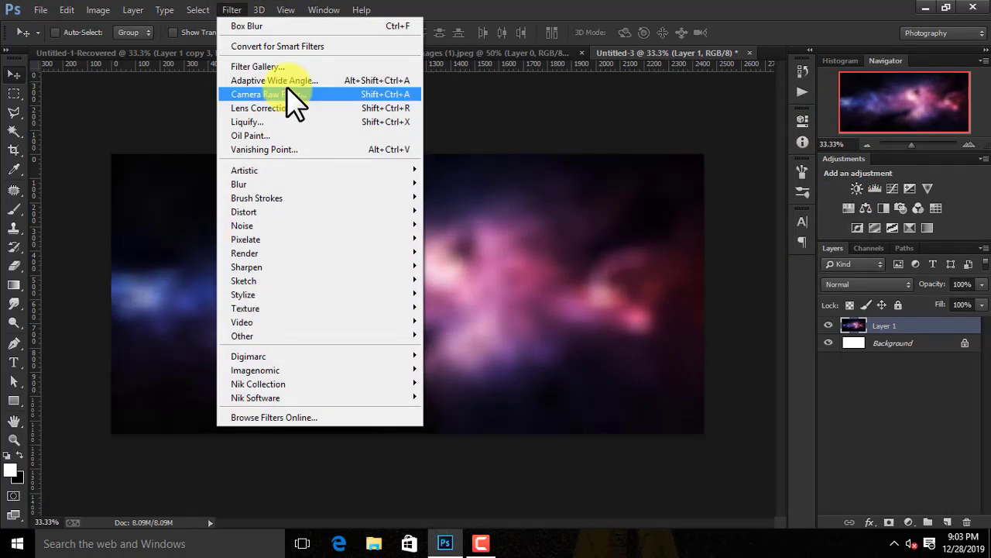
pyautogui.click(959, 343)
pyautogui.rightClick(951, 326)
pyautogui.click(672, 416)
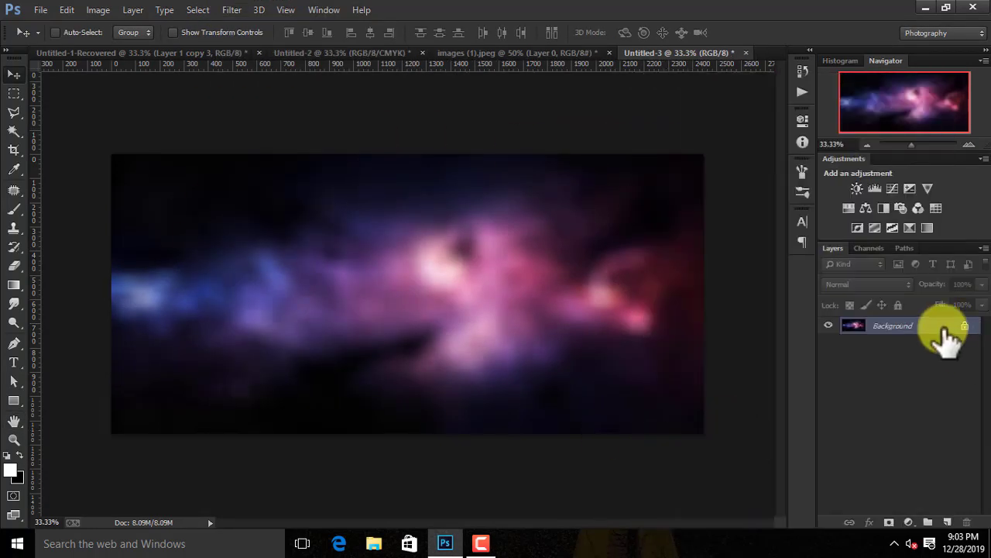
# Unlock the Background layer and, in the Camera Raw filter on Layer 1, set Clarity to +100, Vibrance to +3 and Saturation to +7.
pyautogui.click(964, 343)
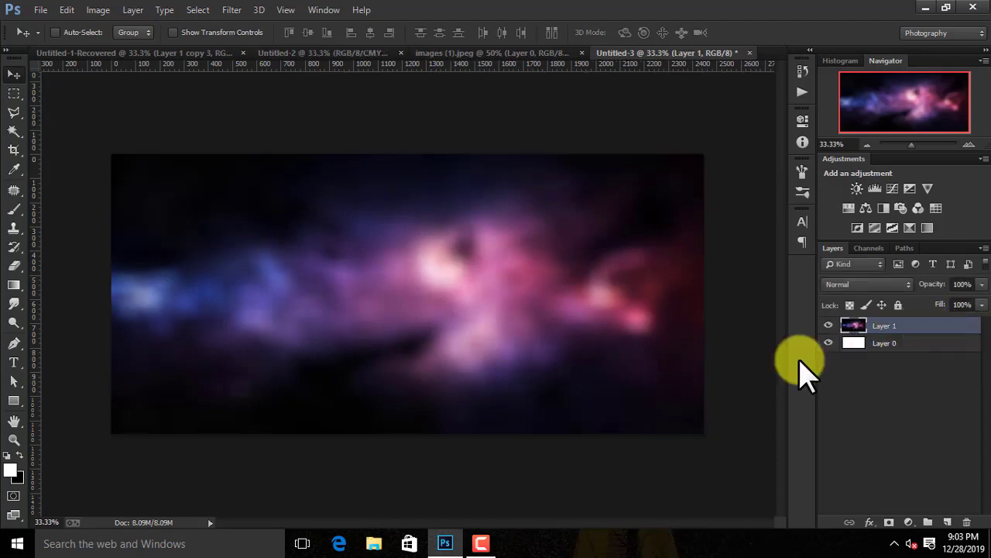
pyautogui.click(232, 10)
pyautogui.click(312, 92)
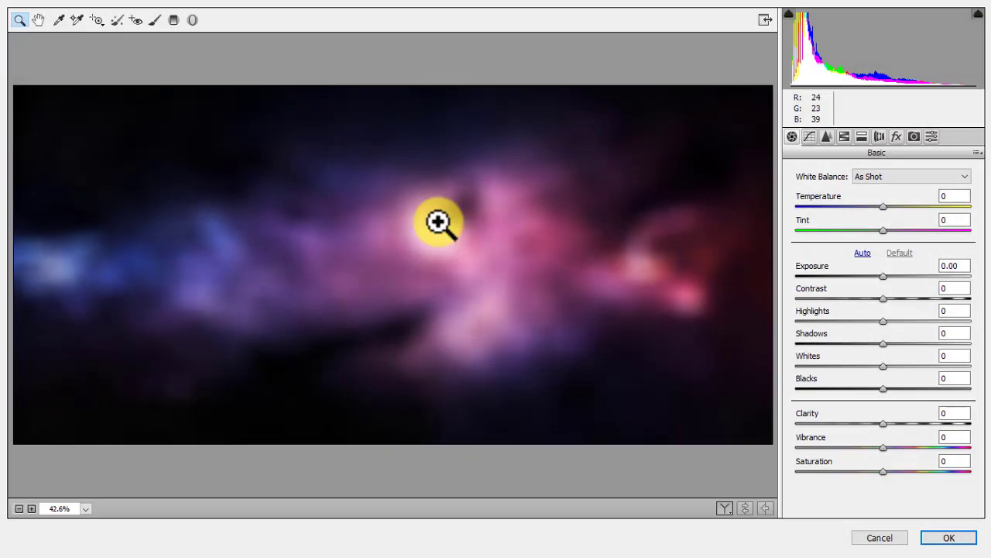
pyautogui.moveTo(962, 424); pyautogui.dragTo(981, 425)
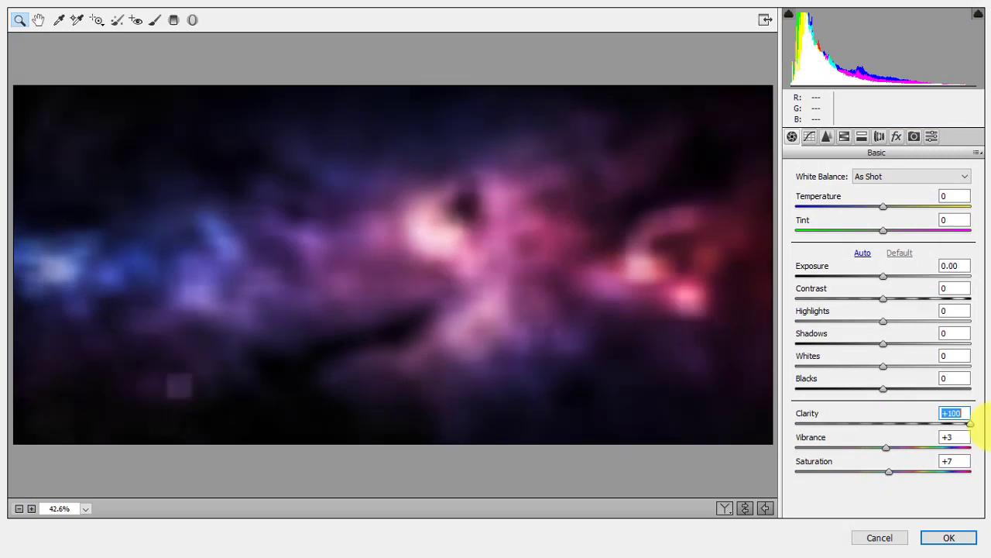
# Set the Camera Raw Blacks to +37, Shadows to -48, Contrast to +18 and Exposure to +0.35.
pyautogui.moveTo(852, 388); pyautogui.dragTo(926, 389)
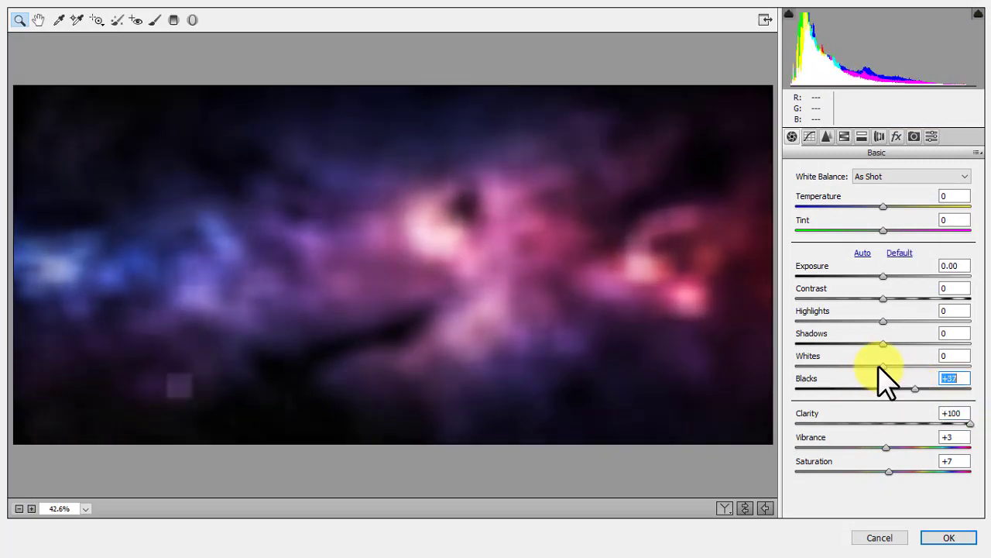
pyautogui.moveTo(855, 339); pyautogui.dragTo(841, 340)
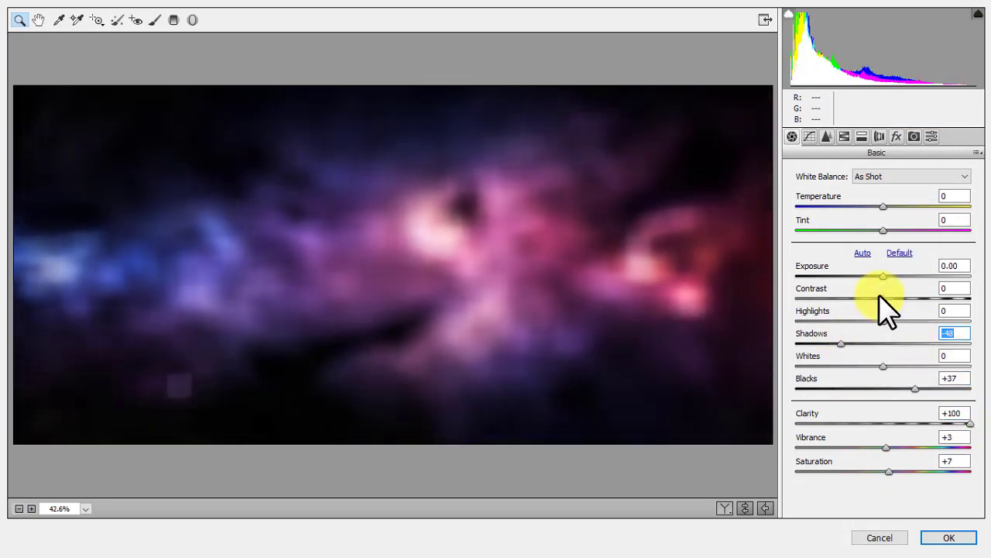
pyautogui.moveTo(883, 276); pyautogui.dragTo(888, 276)
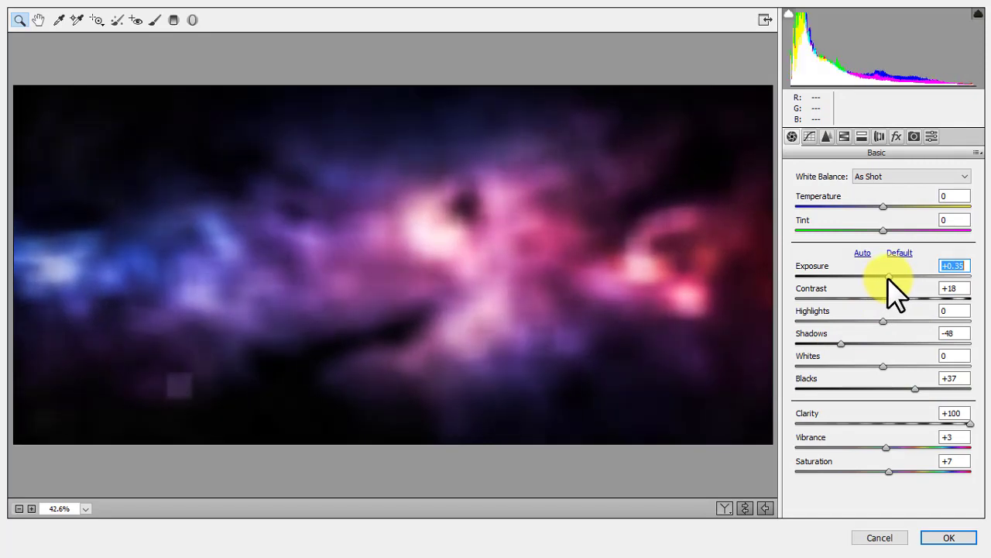
# Add a post-crop vignette with an amount of about -8 and apply the Camera Raw adjustments.
pyautogui.click(897, 136)
pyautogui.moveTo(883, 324); pyautogui.dragTo(871, 325)
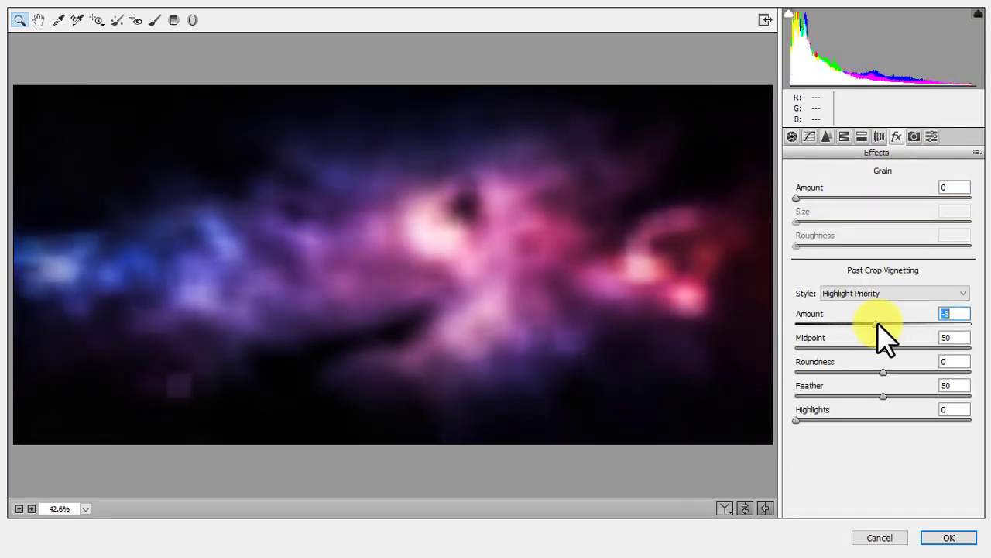
pyautogui.click(951, 539)
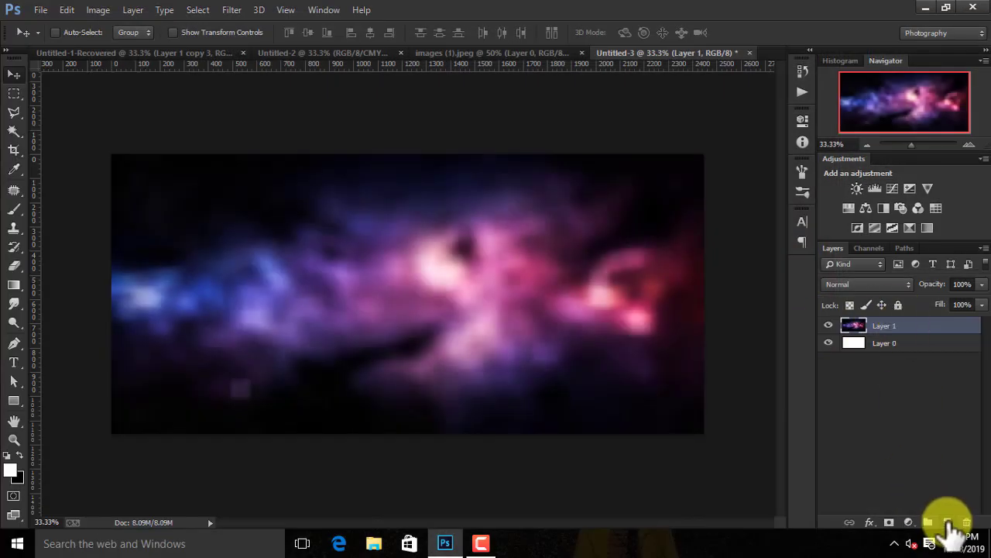
# On a new layer, darken the image's side edges with black-to-transparent reflected gradients at 79% opacity.
pyautogui.click(948, 523)
pyautogui.click(14, 285)
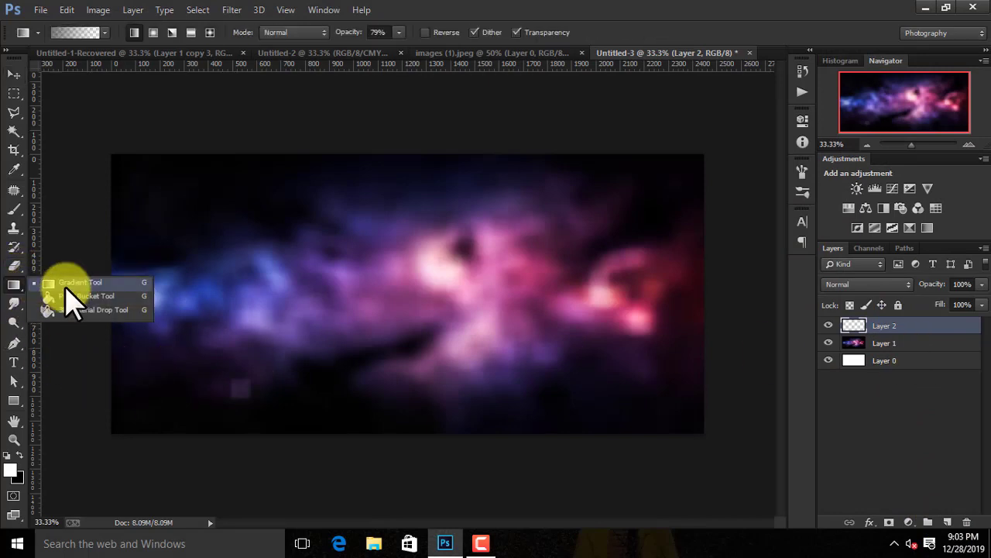
pyautogui.click(71, 285)
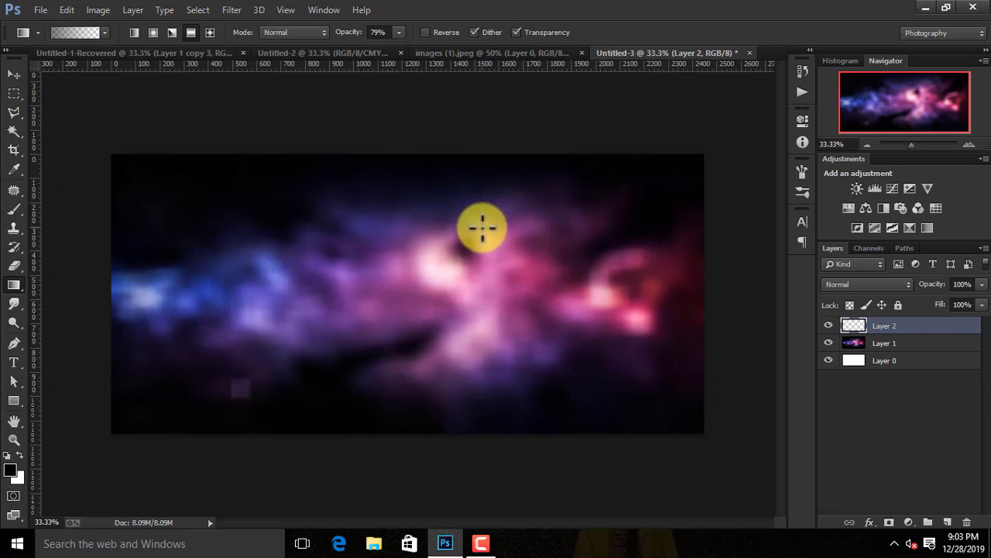
pyautogui.moveTo(628, 263); pyautogui.dragTo(626, 264)
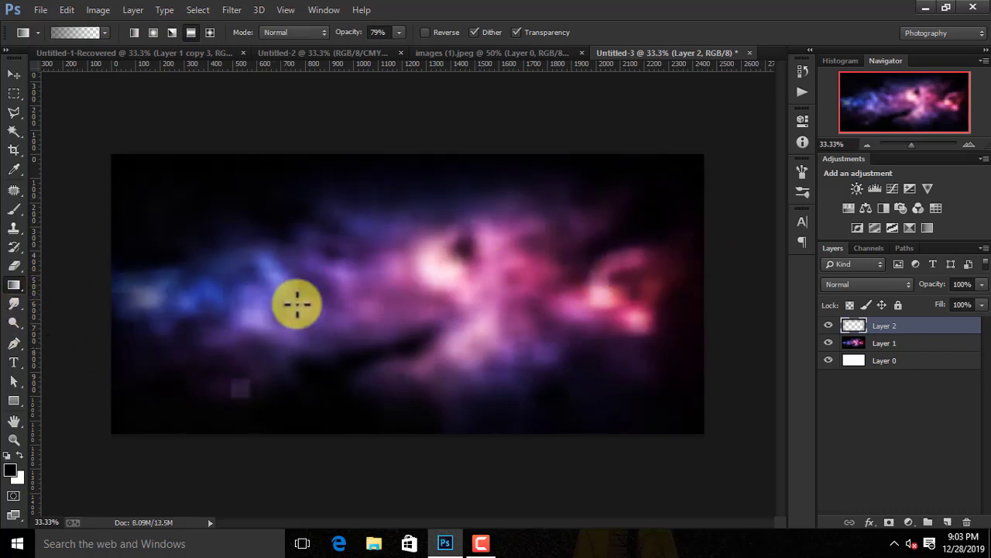
# Merge the gradient layer down into Layer 1.
pyautogui.click(13, 75)
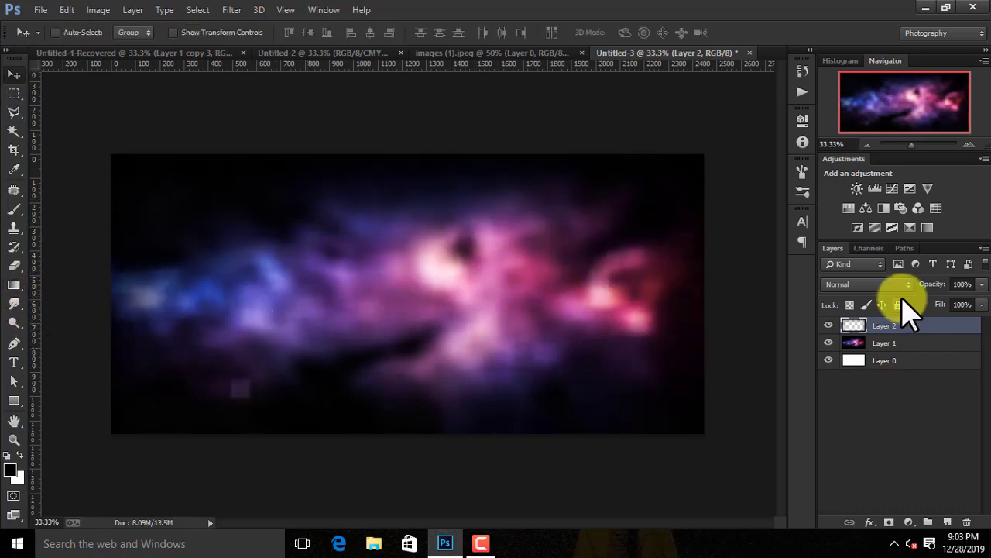
pyautogui.rightClick(946, 328)
pyautogui.click(749, 419)
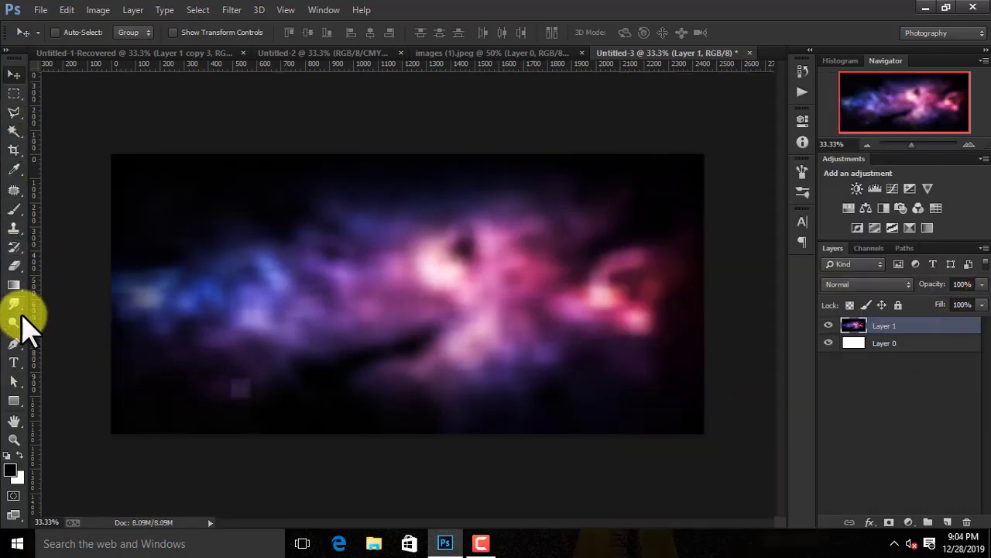
# Set up the Brush tool with the 1676 slash-shaped tip at a size of 472 px.
pyautogui.click(13, 211)
pyautogui.rightClick(437, 265)
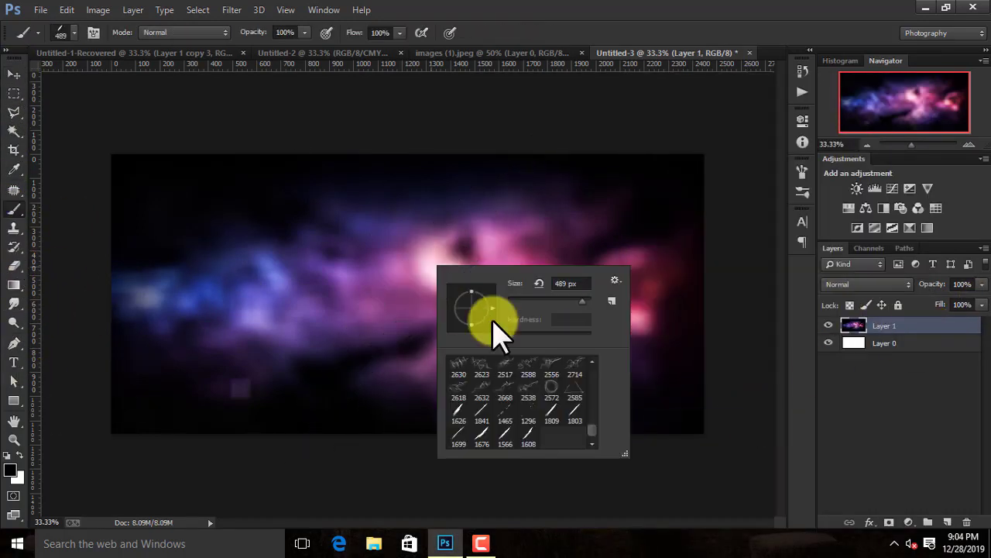
pyautogui.click(587, 301)
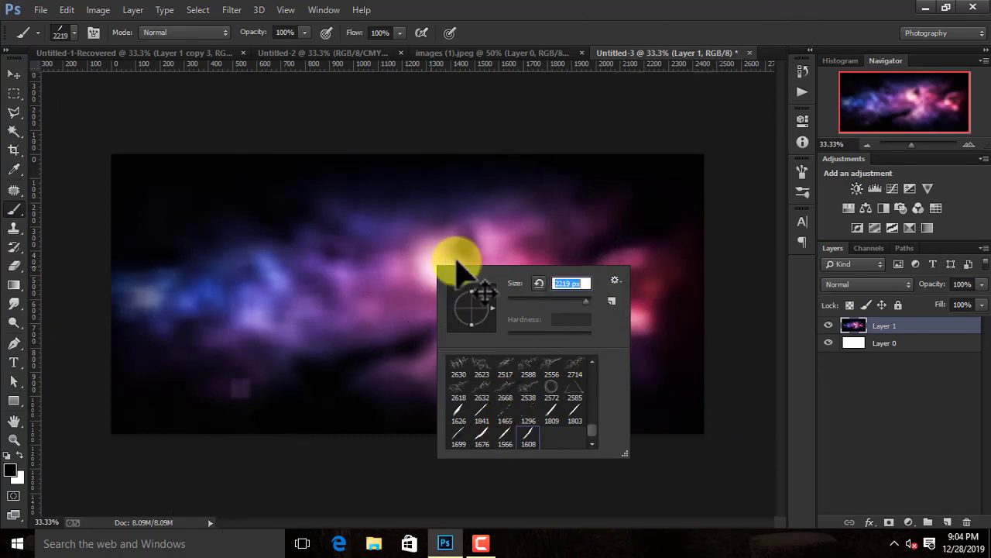
pyautogui.moveTo(568, 292); pyautogui.dragTo(421, 247)
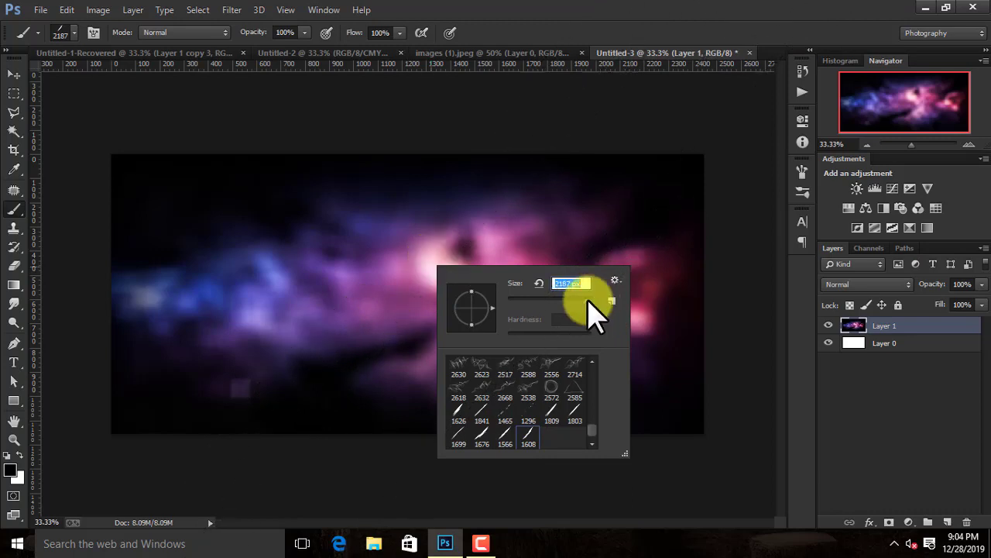
pyautogui.click(482, 438)
pyautogui.moveTo(589, 314)
pyautogui.mouseDown()
pyautogui.moveTo(488, 240)
pyautogui.moveTo(421, 261)
pyautogui.moveTo(469, 287)
pyautogui.mouseUp()
# Try stamping black diagonal slashes directly onto the centre of Layer 1.
pyautogui.click(428, 261)
pyautogui.rightClick(496, 293)
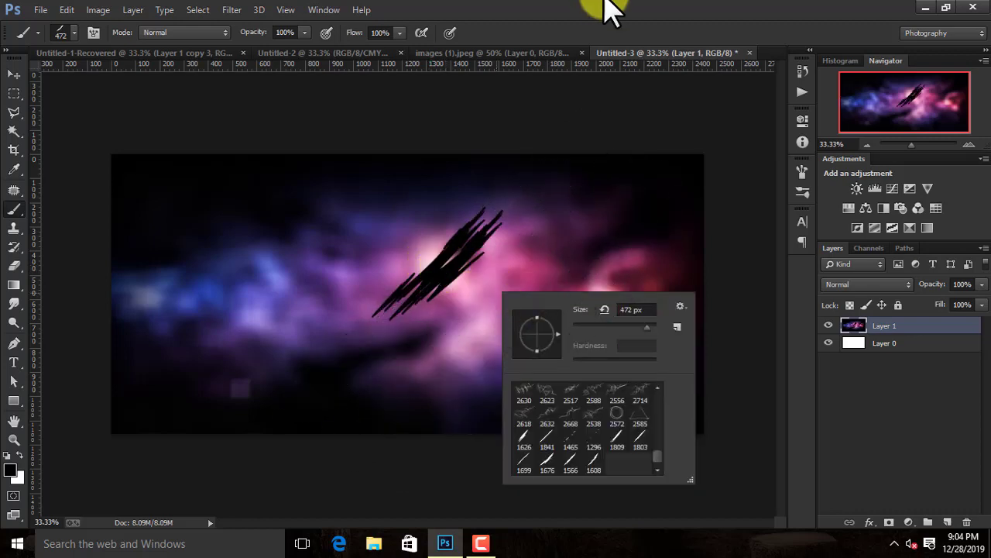
pyautogui.press('Escape')
pyautogui.hotkey('ctrl', 'alt', 'z')
pyautogui.hotkey('ctrl', 'alt', 'z')
pyautogui.hotkey('ctrl', 'alt', 'z')
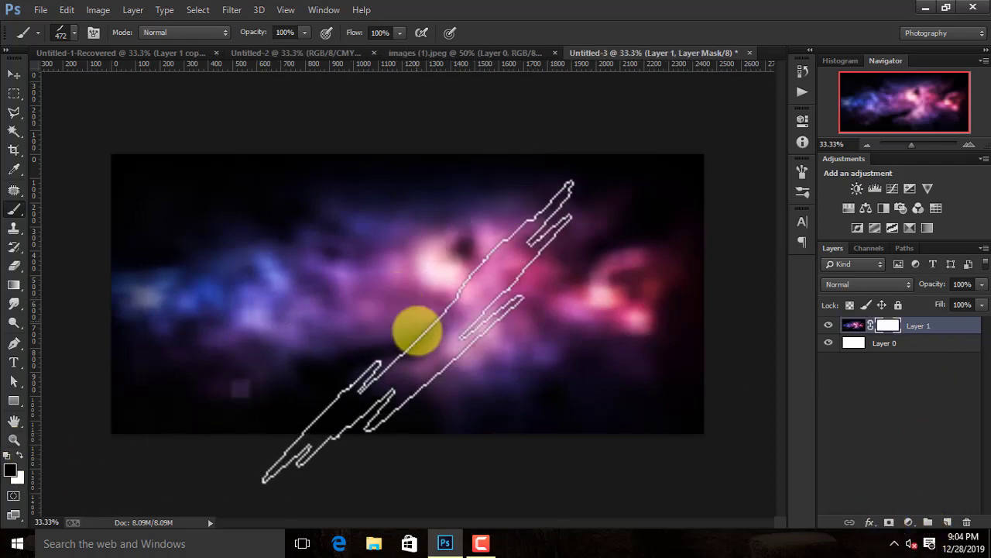
# Add a layer mask to Layer 1 and stamp diagonal slash cutouts at its centre, continuing with the 1626 brush tip at 507 px.
pyautogui.click(421, 279)
pyautogui.rightClick(494, 354)
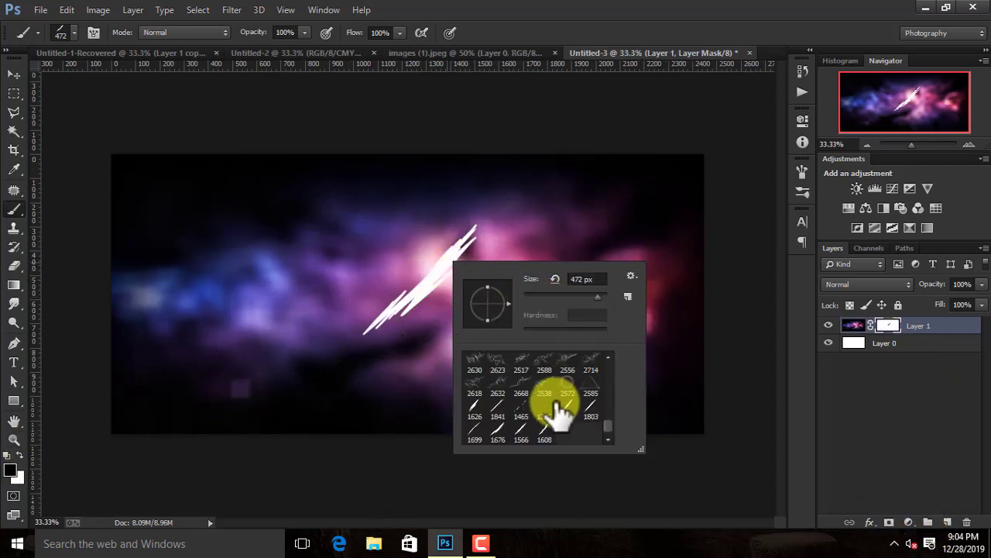
pyautogui.click(476, 410)
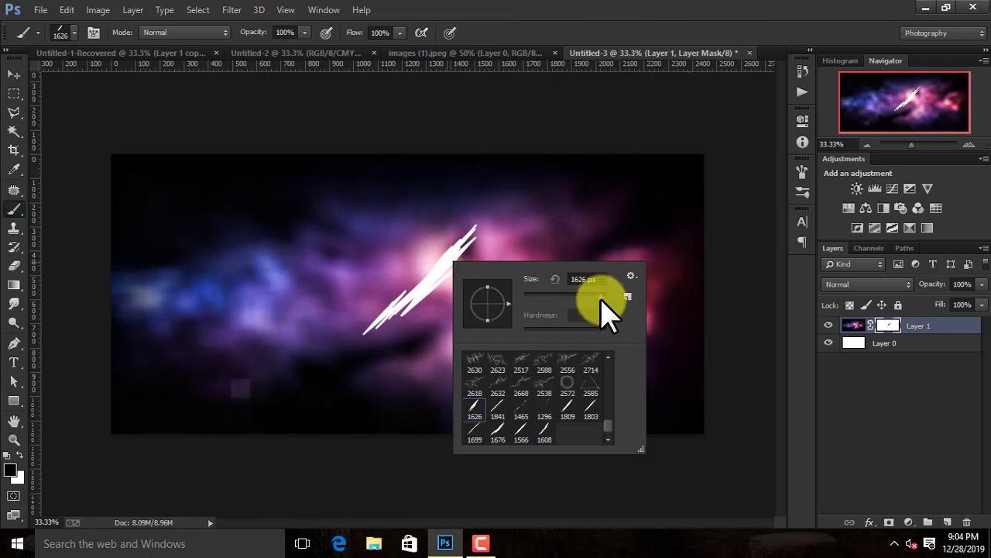
pyautogui.moveTo(600, 297); pyautogui.dragTo(597, 296)
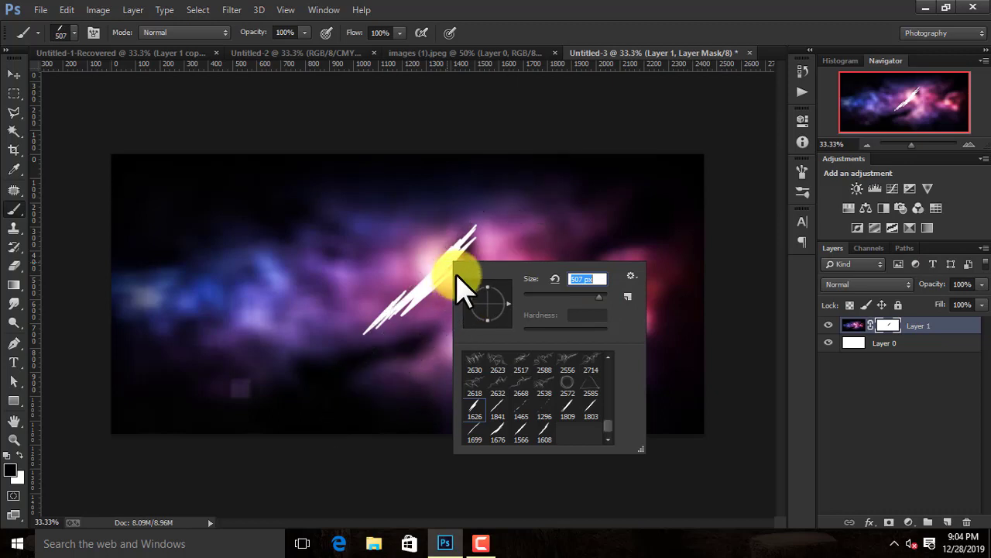
pyautogui.press('Return')
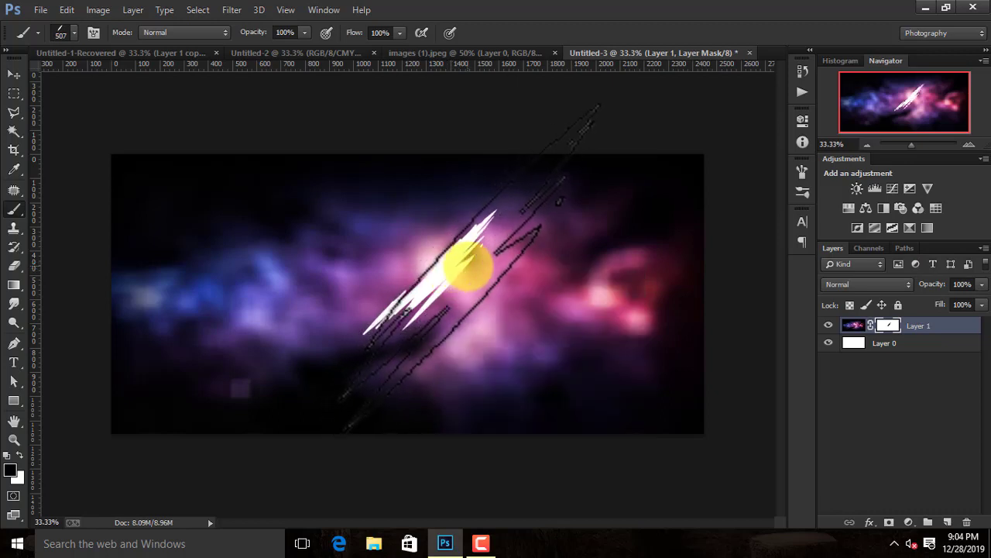
pyautogui.click(474, 265)
# Stamp more diagonal slash cutouts at the centre of Layer 1's mask, slightly rotating the 507 px brush tip between stamps.
pyautogui.rightClick(540, 337)
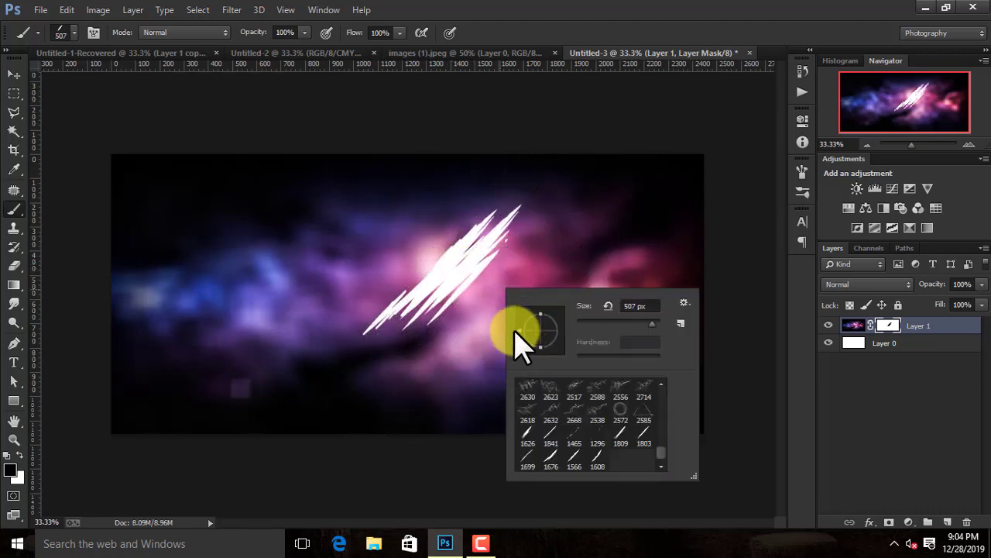
pyautogui.click(443, 299)
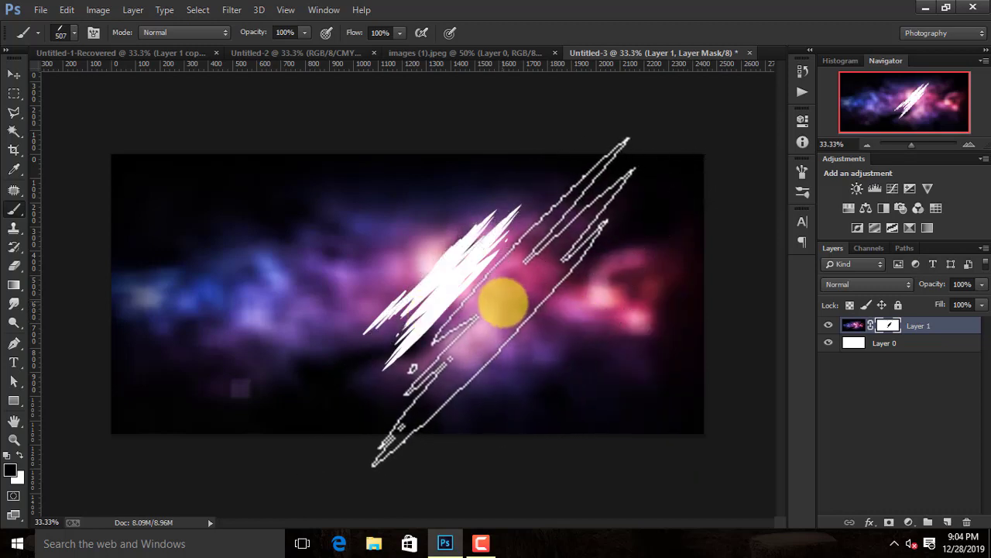
pyautogui.rightClick(503, 302)
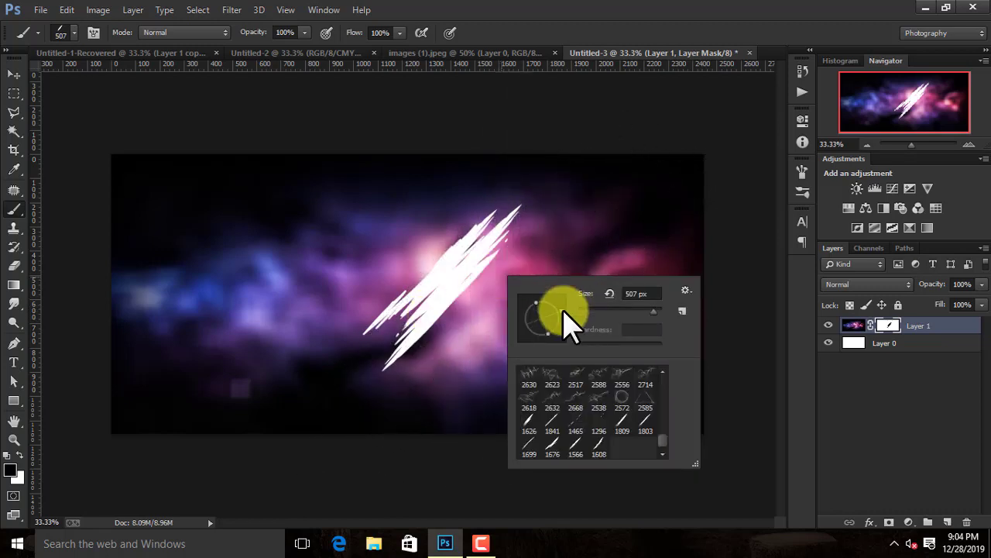
pyautogui.click(488, 274)
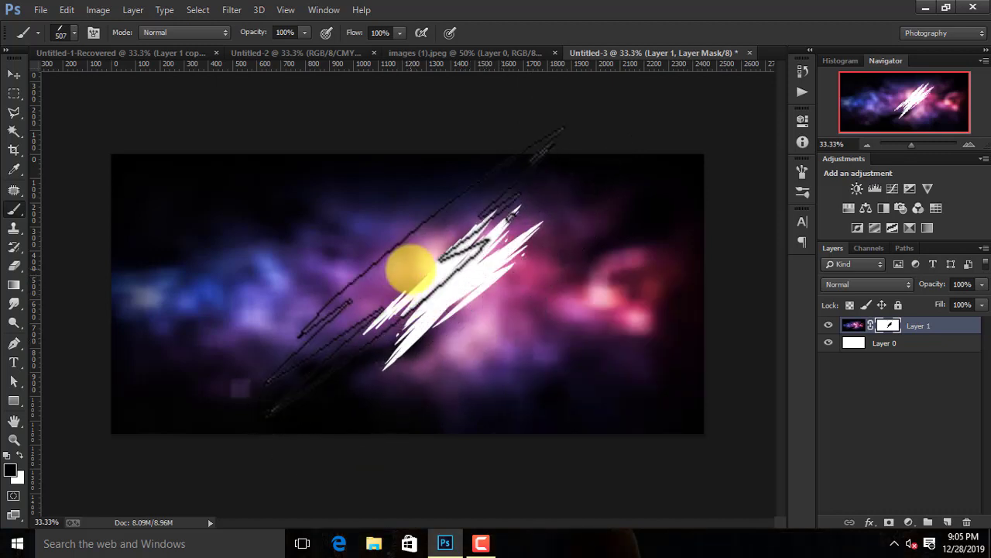
# Stamp splatter cutouts along both sides of the slashes in Layer 1's mask with a 2500 splatter tip at 419 px, rotating it to match.
pyautogui.rightClick(438, 285)
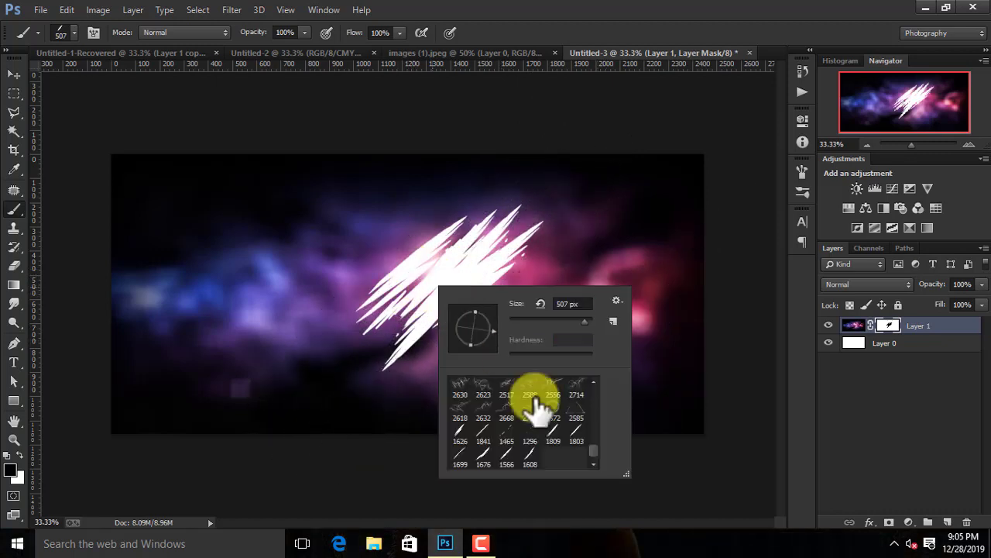
pyautogui.click(483, 438)
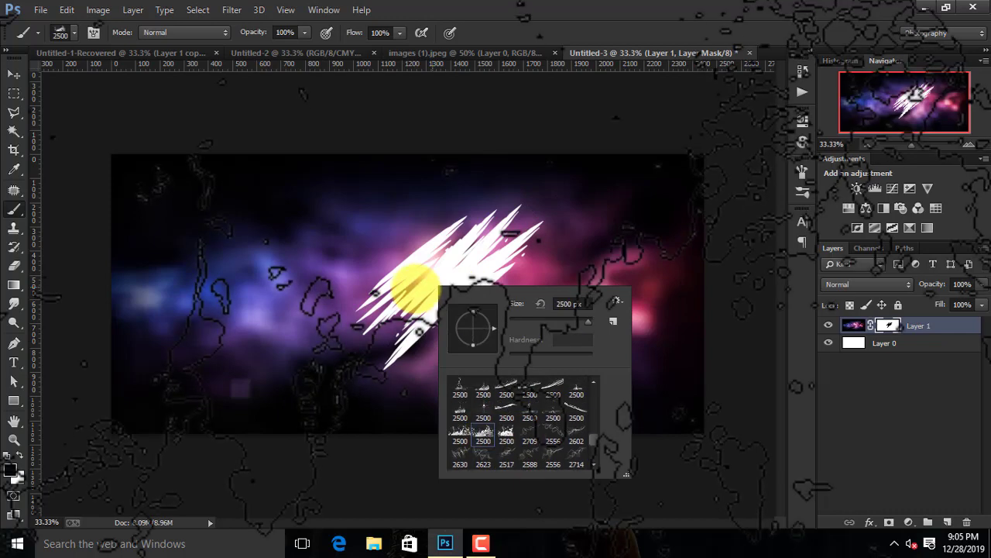
pyautogui.moveTo(610, 320); pyautogui.dragTo(586, 319)
pyautogui.click(403, 238)
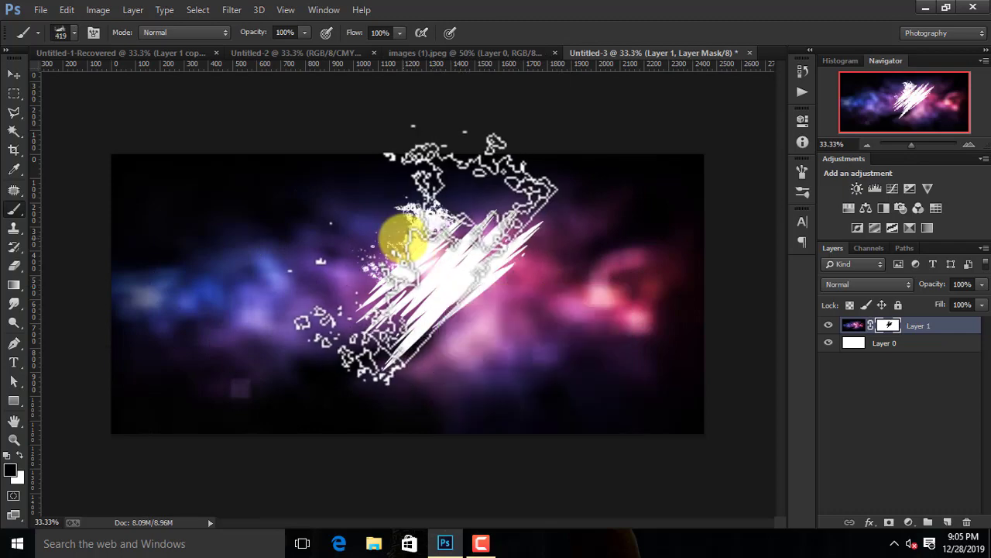
pyautogui.moveTo(402, 239); pyautogui.dragTo(361, 272)
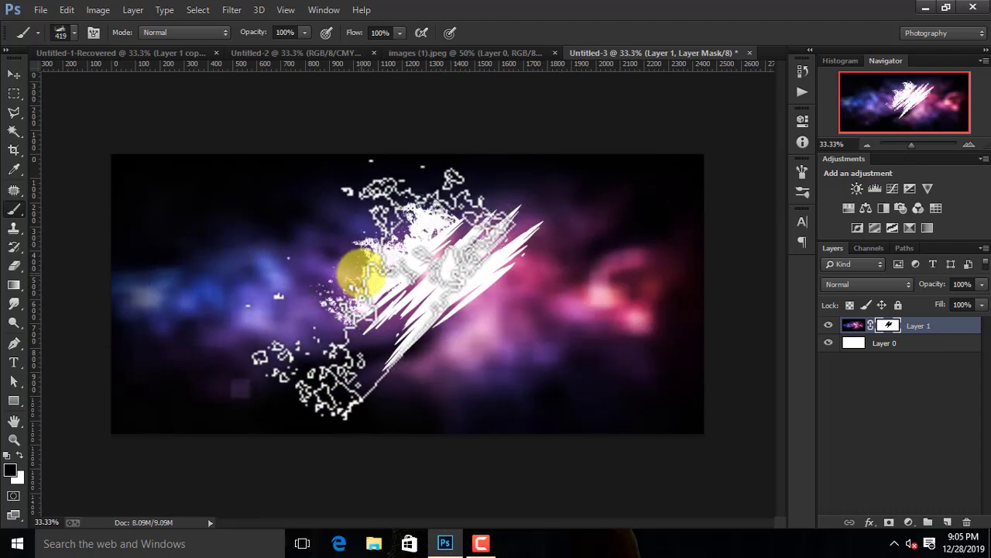
pyautogui.rightClick(468, 356)
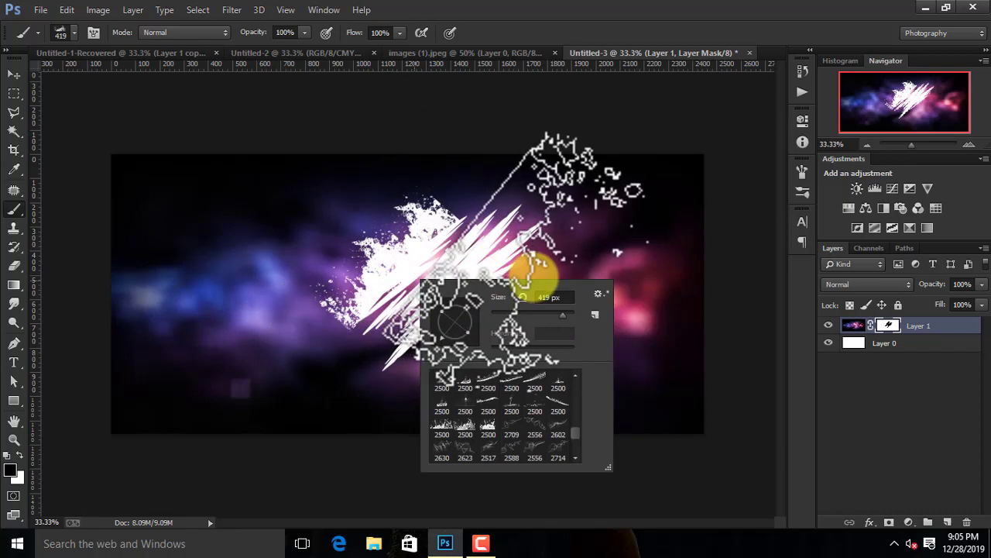
pyautogui.moveTo(533, 271)
pyautogui.mouseDown()
pyautogui.moveTo(450, 327)
pyautogui.moveTo(449, 340)
pyautogui.moveTo(483, 341)
pyautogui.moveTo(512, 327)
pyautogui.moveTo(493, 294)
pyautogui.moveTo(518, 321)
pyautogui.moveTo(453, 306)
pyautogui.mouseUp()
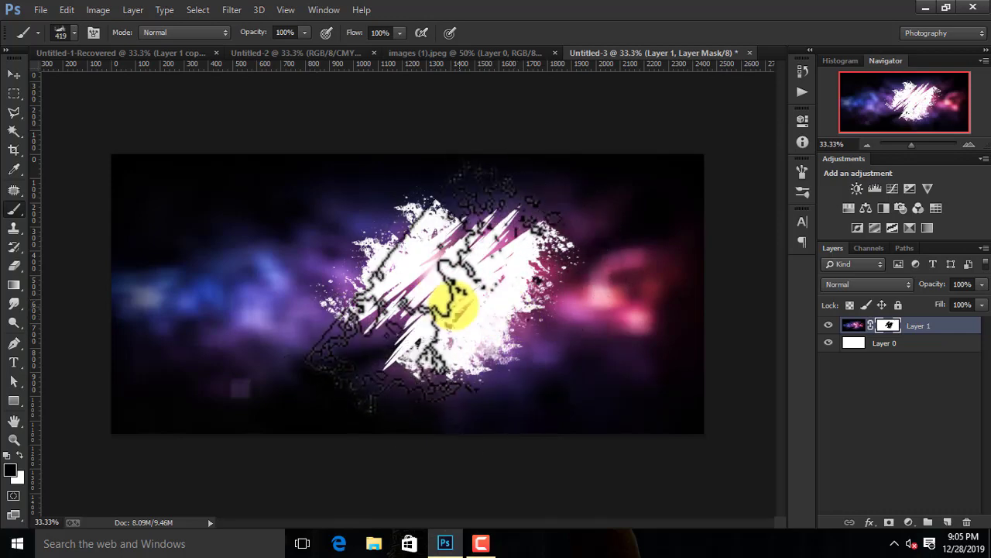
# Extend the splatter cutout at its lower left with another 2500 splatter tip, rotated and reduced to 489 px.
pyautogui.rightClick(470, 304)
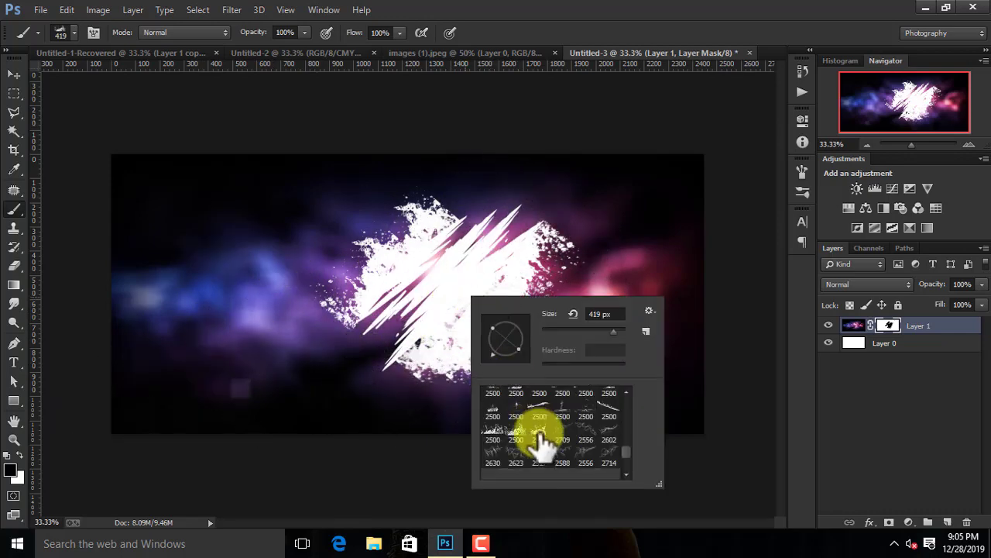
pyautogui.click(496, 438)
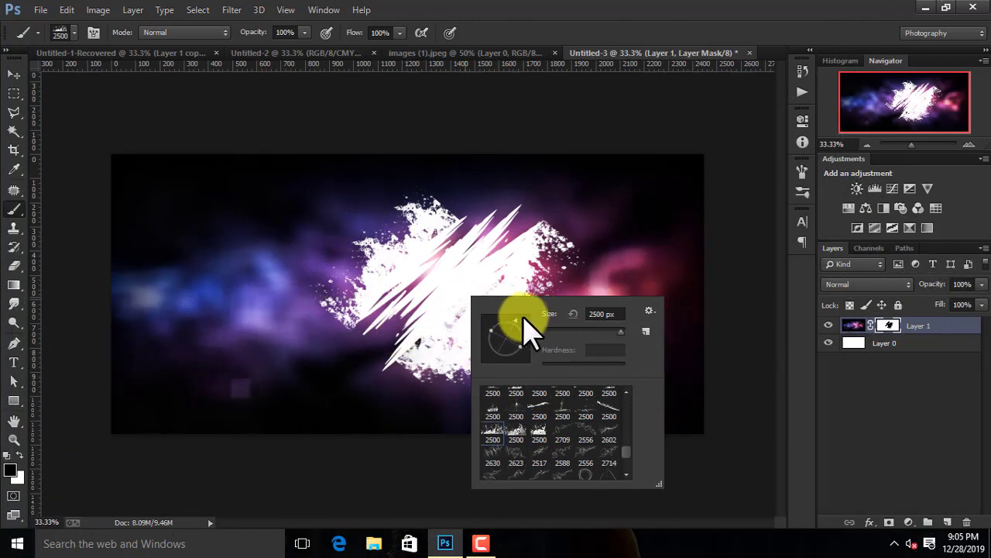
pyautogui.moveTo(620, 331); pyautogui.dragTo(556, 330)
pyautogui.click(399, 303)
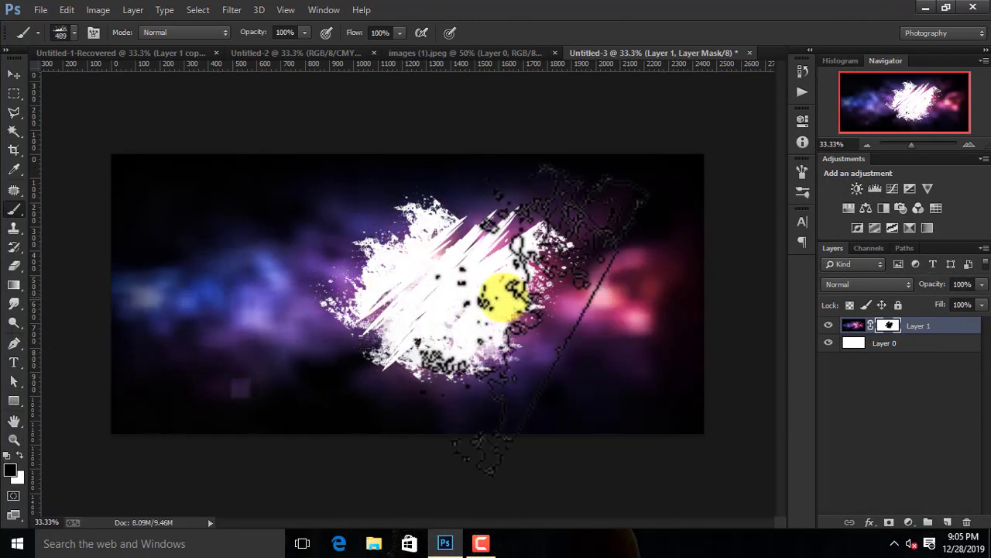
pyautogui.click(14, 75)
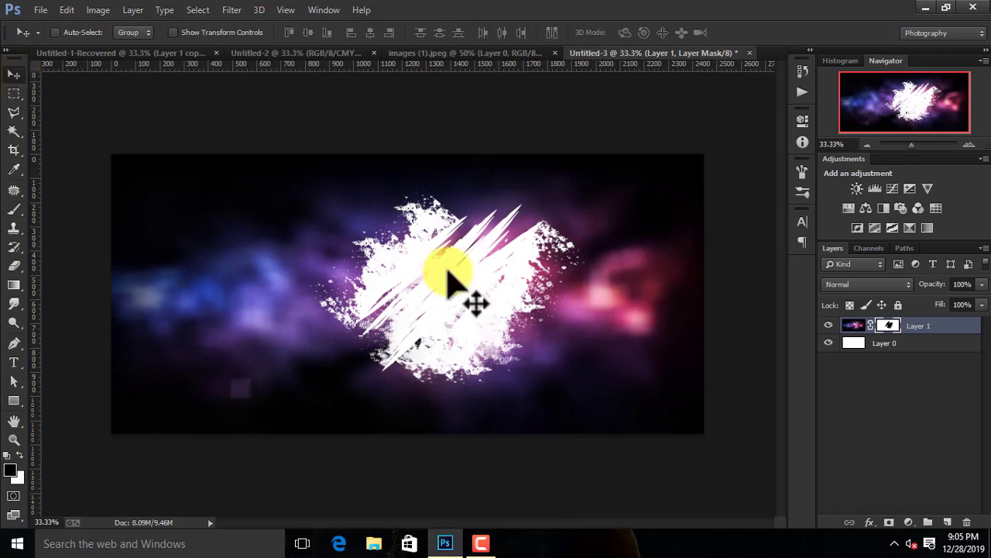
pyautogui.rightClick(463, 278)
pyautogui.rightClick(531, 295)
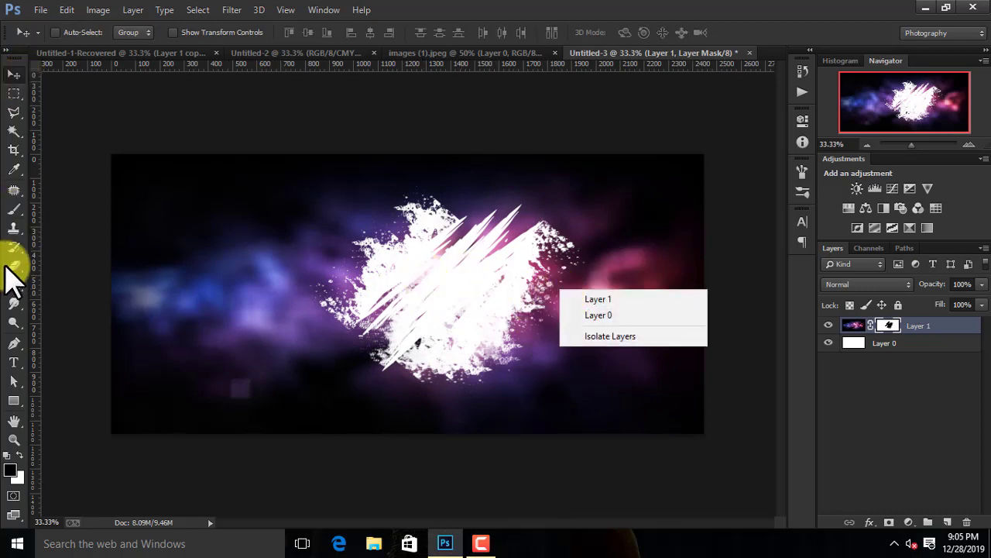
pyautogui.press('Escape')
# Stamp long diagonal slashes across the splatter cutout in Layer 1's mask using the 1676 brush tip at 472 px.
pyautogui.click(14, 207)
pyautogui.rightClick(478, 271)
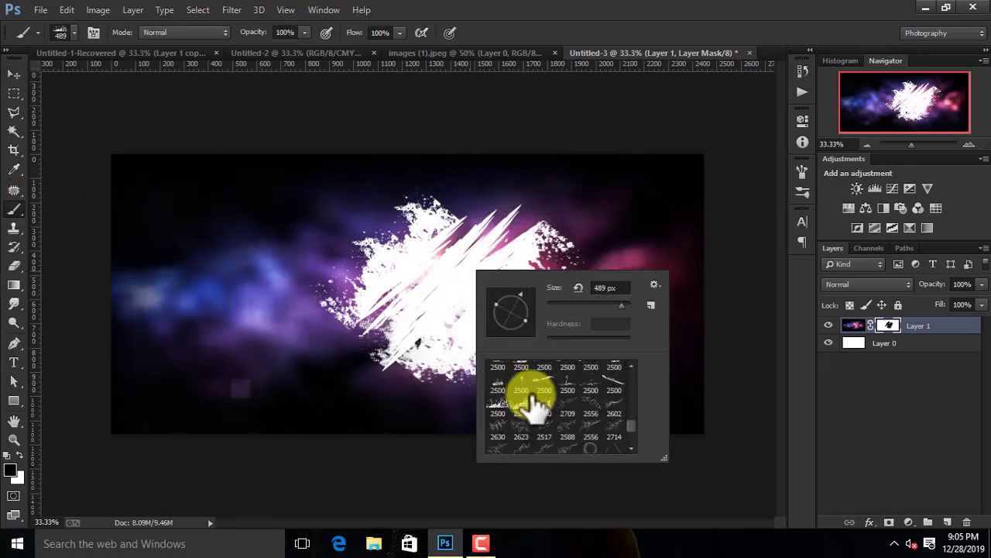
pyautogui.click(520, 448)
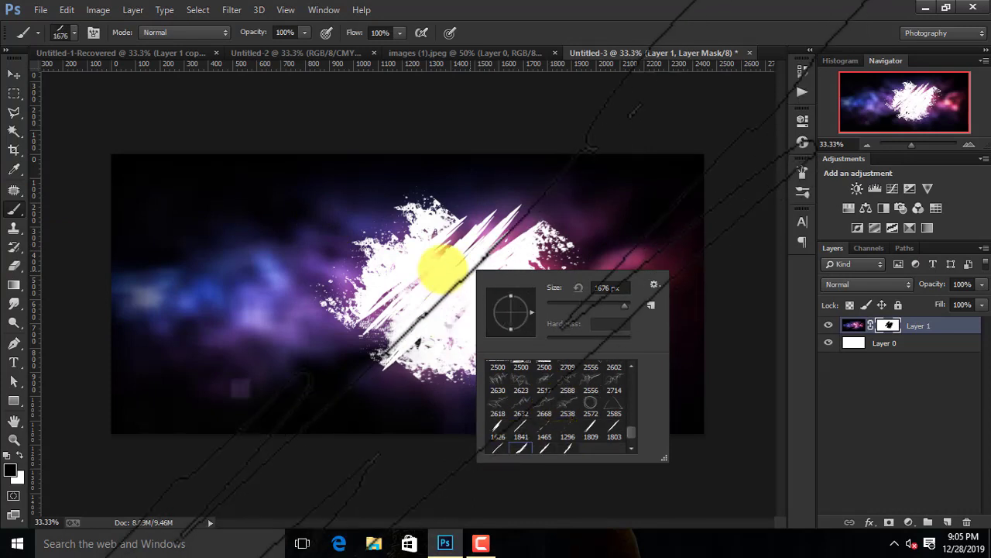
pyautogui.press('Return')
pyautogui.moveTo(424, 262)
pyautogui.mouseDown()
pyautogui.moveTo(376, 305)
pyautogui.moveTo(410, 313)
pyautogui.moveTo(397, 313)
pyautogui.moveTo(457, 294)
pyautogui.moveTo(489, 253)
pyautogui.moveTo(479, 384)
pyautogui.moveTo(453, 247)
pyautogui.moveTo(437, 465)
pyautogui.mouseUp()
# Open the portrait photo, copy it into the Untitled-3 banner as a new layer, and close the photo's document.
pyautogui.click(14, 75)
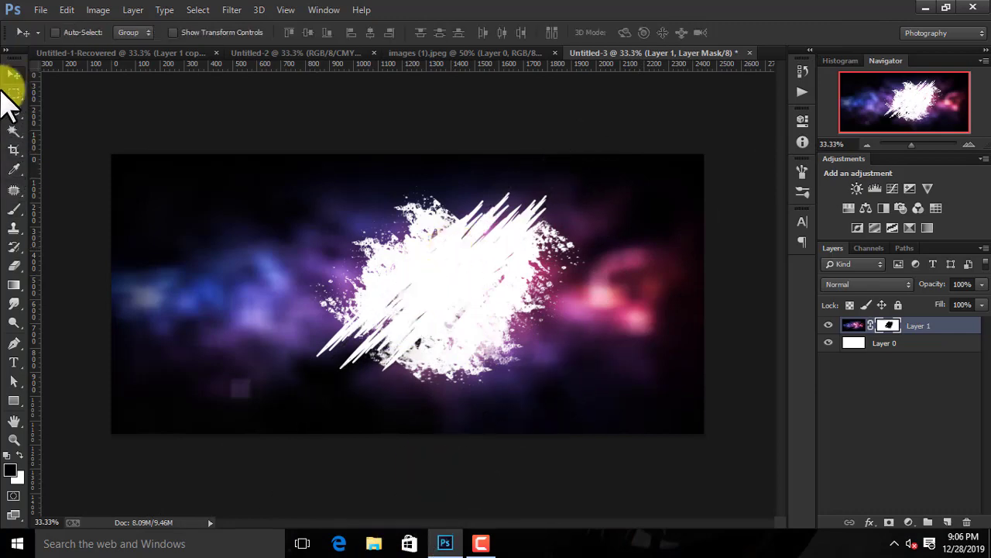
pyautogui.click(476, 52)
pyautogui.click(589, 53)
pyautogui.click(40, 10)
pyautogui.click(56, 40)
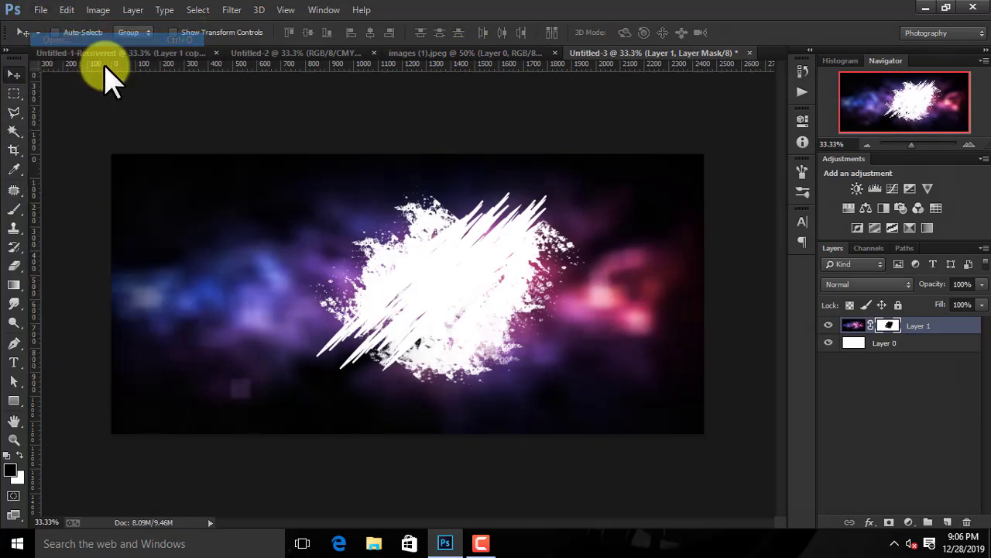
pyautogui.doubleClick(919, 178)
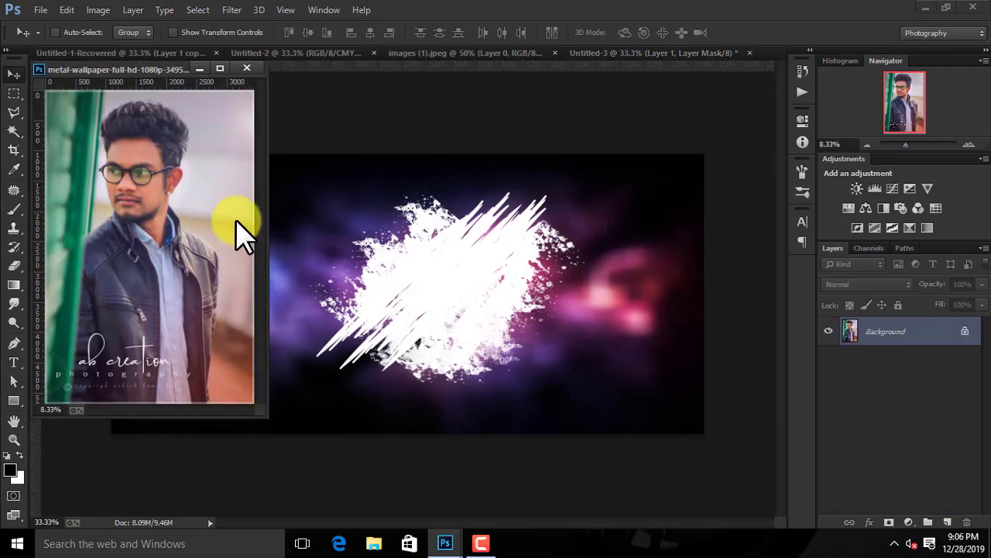
pyautogui.moveTo(237, 230); pyautogui.dragTo(338, 212)
pyautogui.click(248, 68)
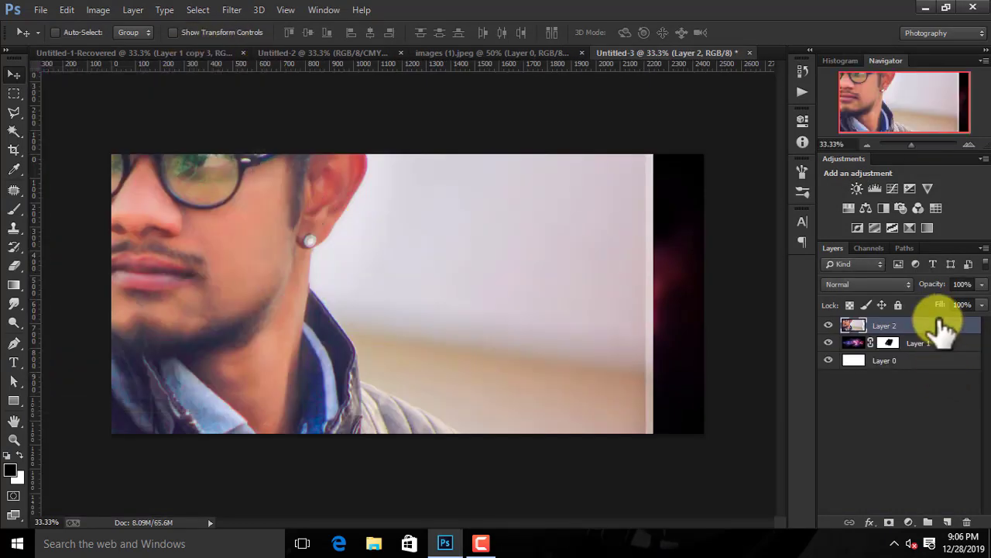
# Convert Layer 2 to a smart object and scale the portrait proportionally to 33% with Free Transform.
pyautogui.rightClick(941, 328)
pyautogui.click(179, 71)
pyautogui.click(98, 10)
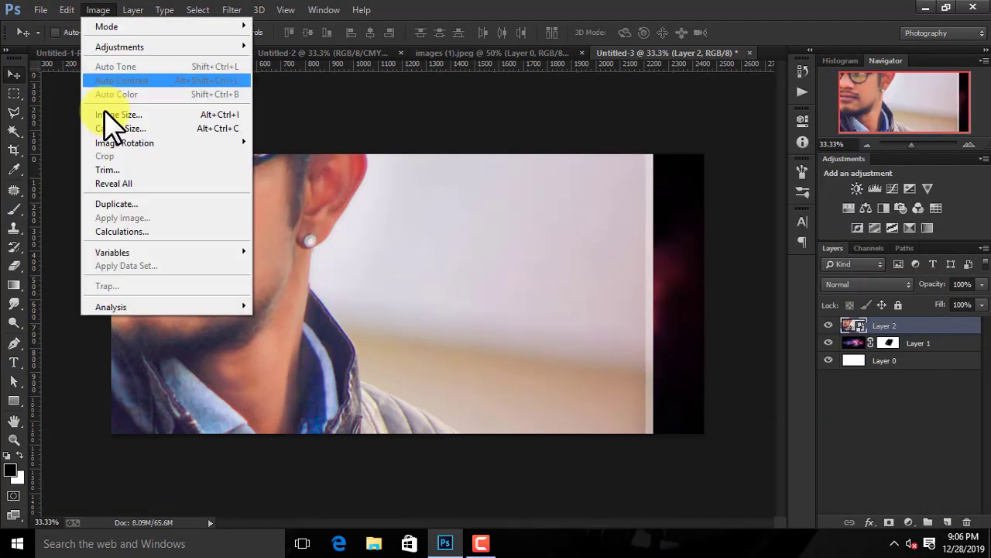
pyautogui.moveTo(77, 7)
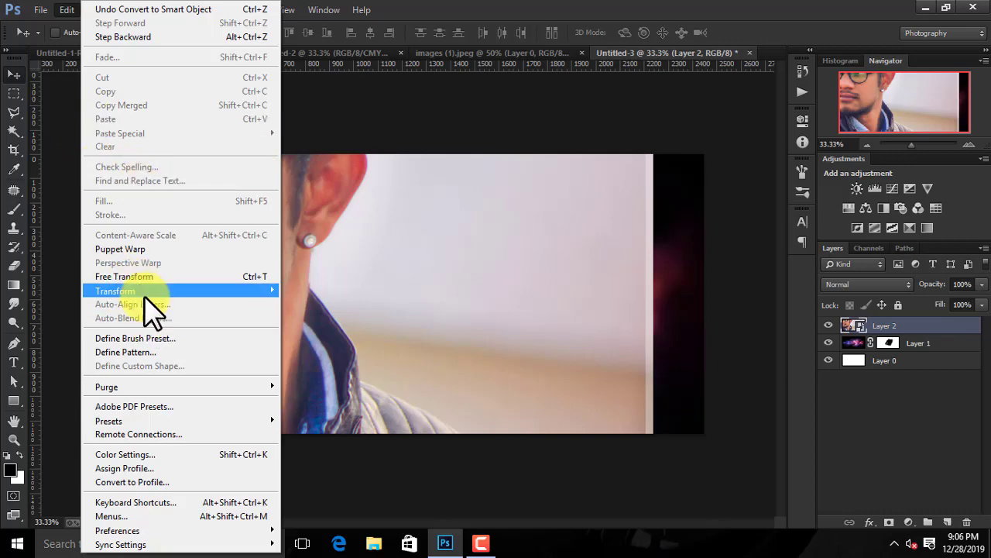
pyautogui.click(143, 276)
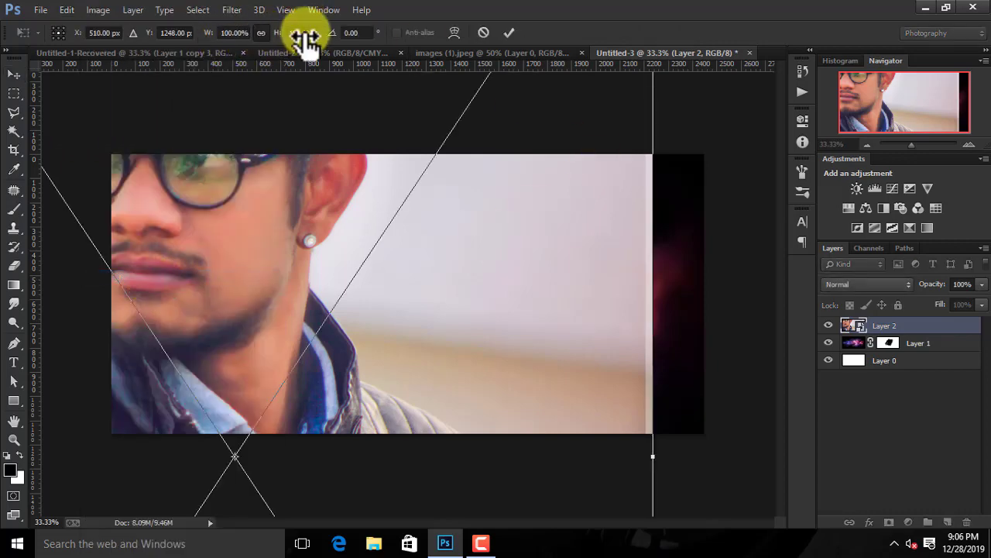
pyautogui.moveTo(306, 39); pyautogui.dragTo(255, 41)
# Move Layer 2 beneath Layer 1 and position the portrait so the face fills the splatter cutout.
pyautogui.moveTo(252, 312); pyautogui.dragTo(464, 260)
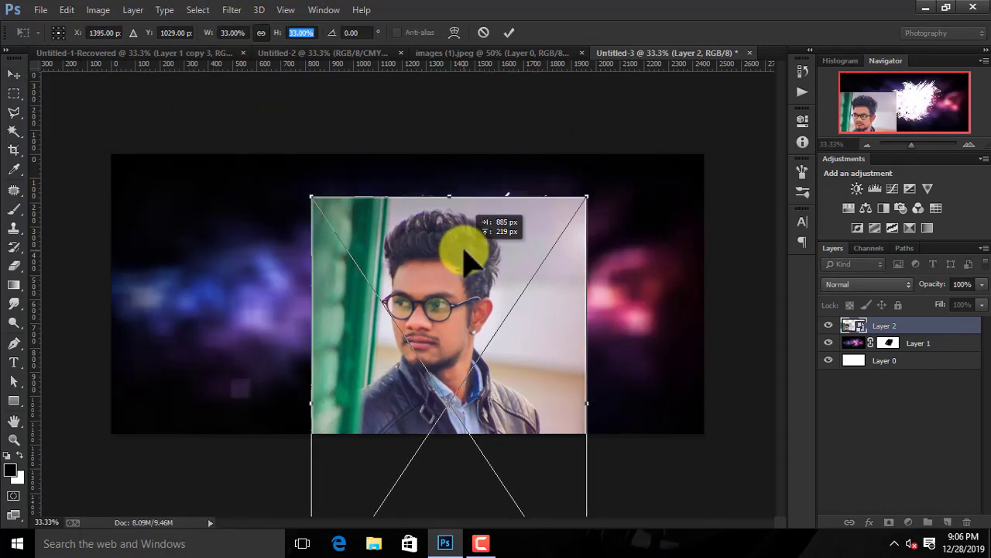
pyautogui.moveTo(936, 342); pyautogui.dragTo(946, 319)
pyautogui.moveTo(447, 278)
pyautogui.mouseDown()
pyautogui.moveTo(452, 256)
pyautogui.moveTo(449, 303)
pyautogui.moveTo(452, 268)
pyautogui.moveTo(460, 282)
pyautogui.mouseUp()
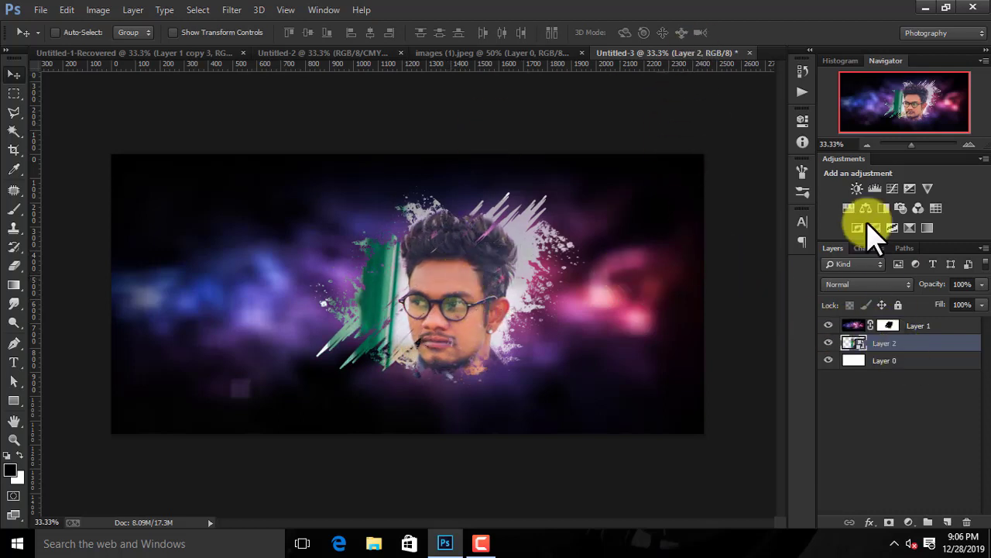
# Add a Levels adjustment clipped to Layer 2 with raised blacks, midtones at 1.28 and the white input at 235.
pyautogui.click(875, 188)
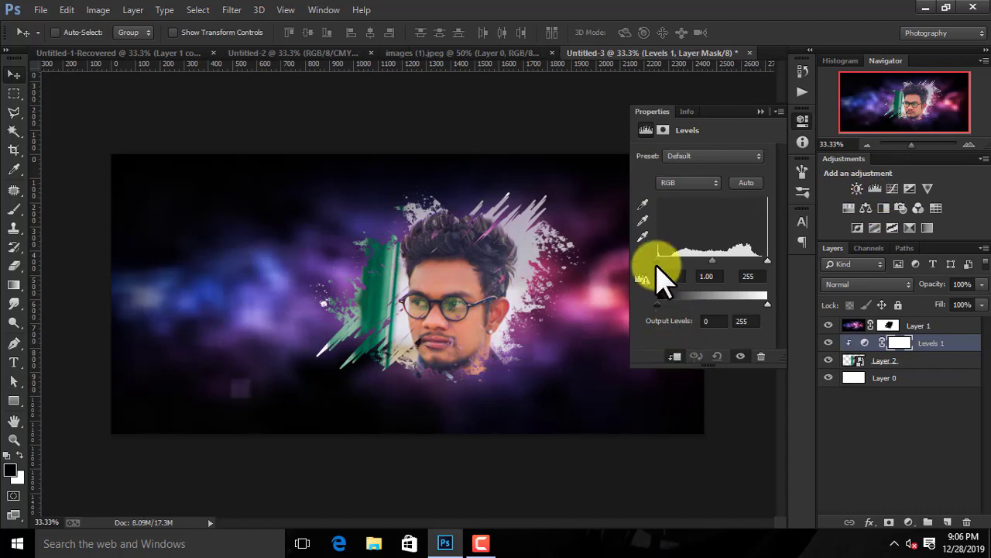
pyautogui.moveTo(660, 260); pyautogui.dragTo(717, 273)
pyautogui.moveTo(657, 317); pyautogui.dragTo(650, 314)
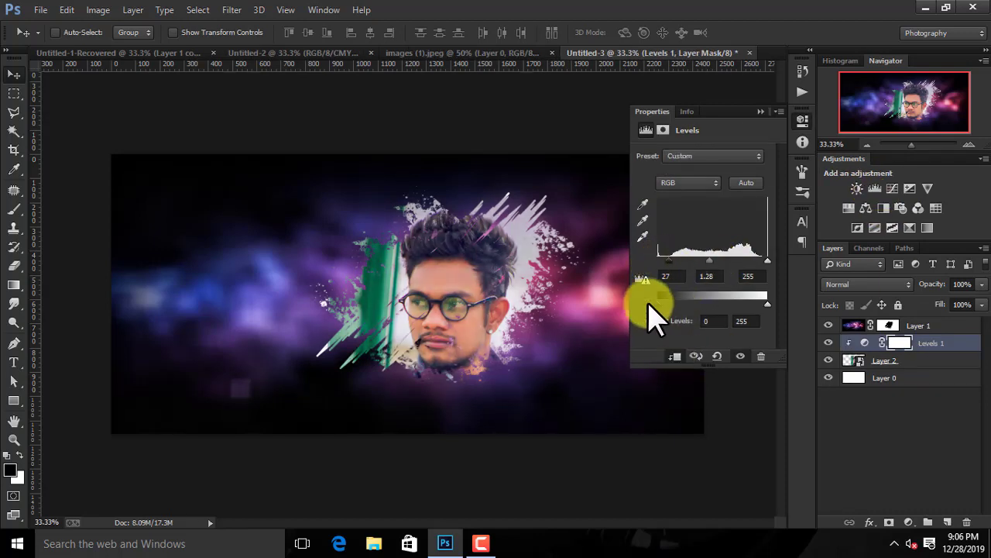
pyautogui.moveTo(762, 304); pyautogui.dragTo(773, 298)
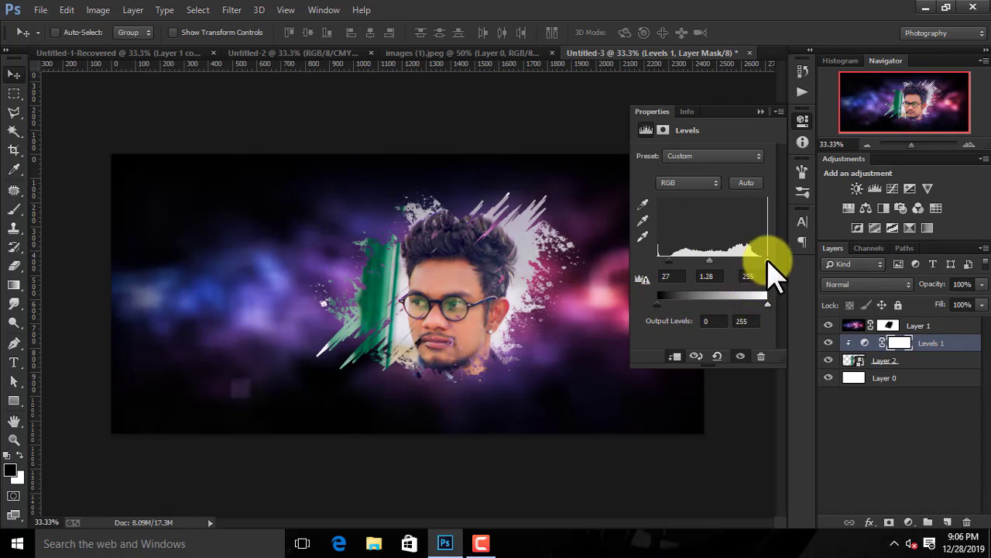
pyautogui.moveTo(769, 258); pyautogui.dragTo(674, 272)
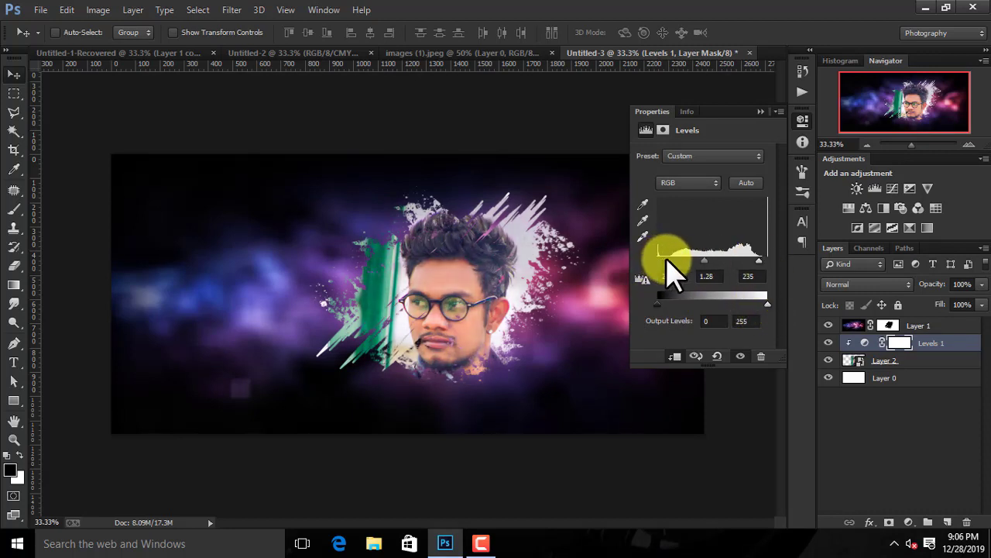
pyautogui.click(759, 110)
# Paint black on Layer 1's mask with a hard round 107 px brush to clear leftover background marks from the portrait's face and hair.
pyautogui.hotkey('ctrl', '+')
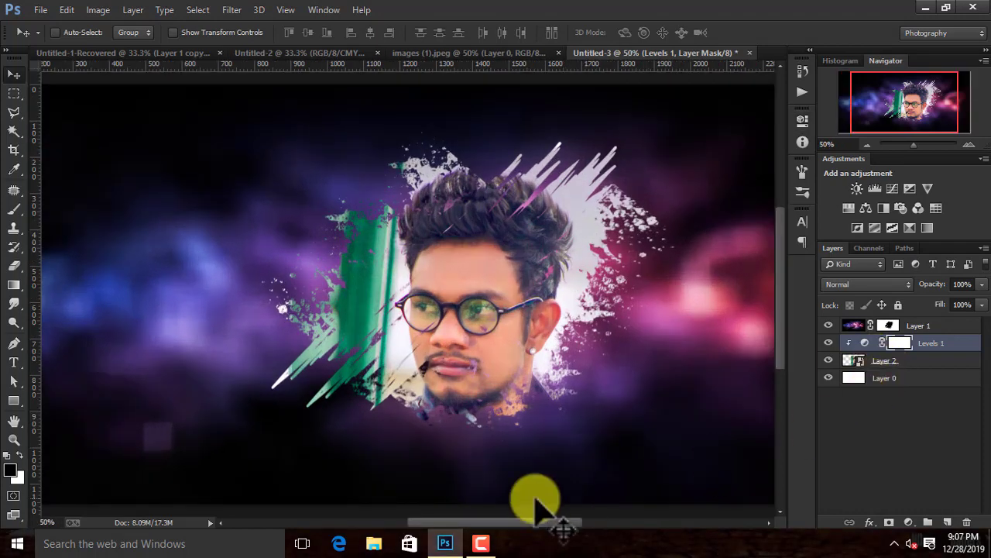
pyautogui.doubleClick(888, 325)
pyautogui.click(13, 210)
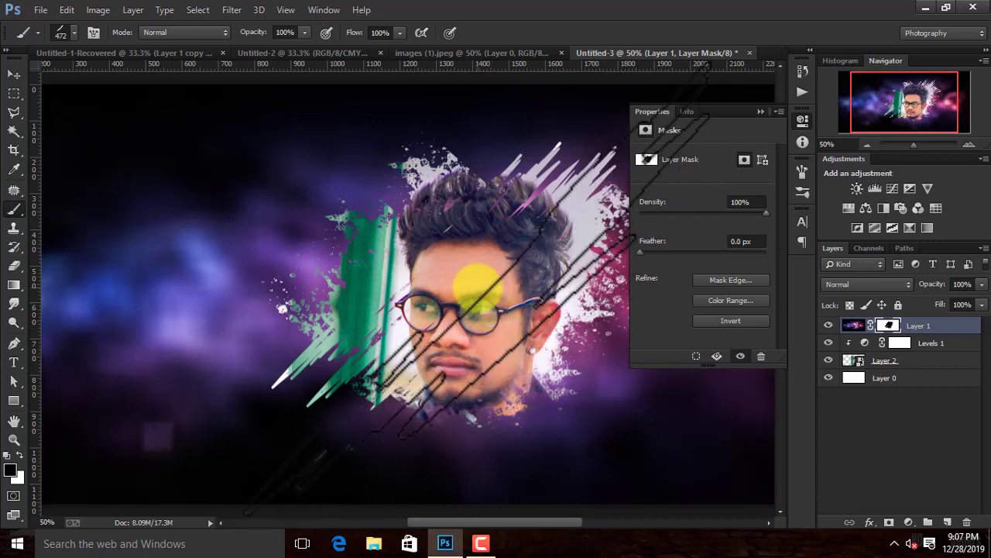
pyautogui.rightClick(484, 280)
pyautogui.scroll(5, 562, 422)
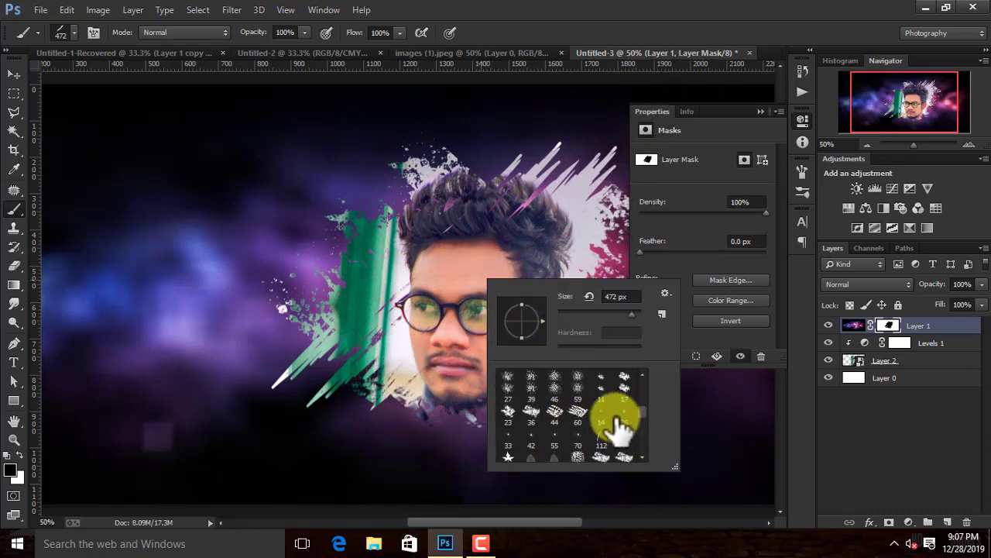
pyautogui.click(531, 380)
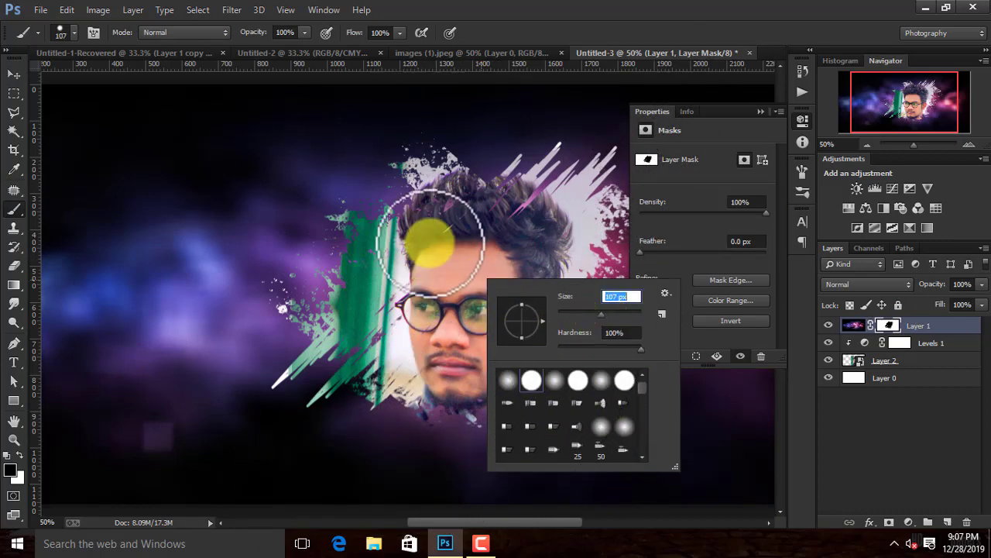
pyautogui.click(440, 226)
pyautogui.moveTo(552, 273)
pyautogui.mouseDown()
pyautogui.moveTo(483, 346)
pyautogui.moveTo(442, 361)
pyautogui.moveTo(447, 374)
pyautogui.moveTo(503, 386)
pyautogui.moveTo(465, 376)
pyautogui.moveTo(454, 340)
pyautogui.moveTo(478, 313)
pyautogui.moveTo(507, 385)
pyautogui.mouseUp()
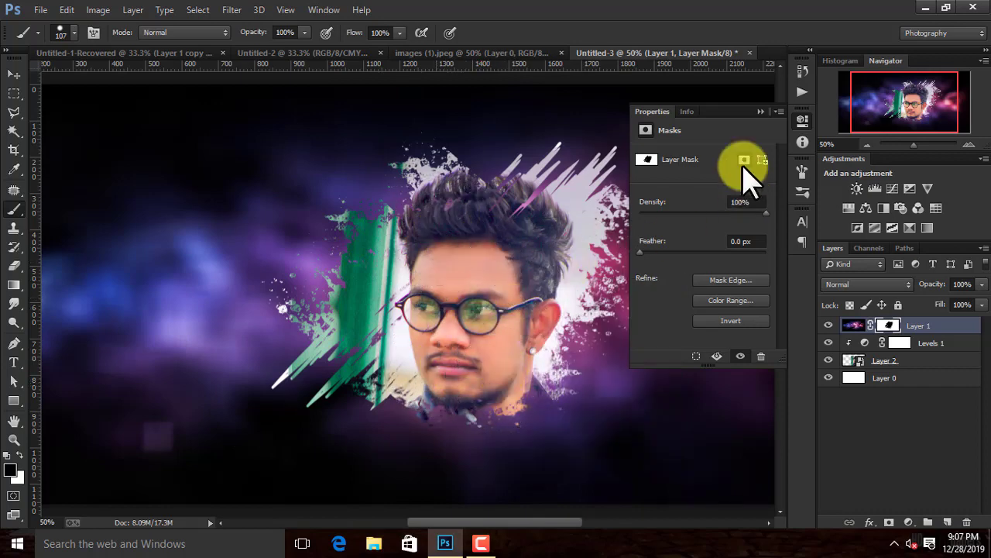
# Add a Curves adjustment clipped to Layer 2 above Levels 1, with a midtone point on the RGB curve.
pyautogui.click(761, 112)
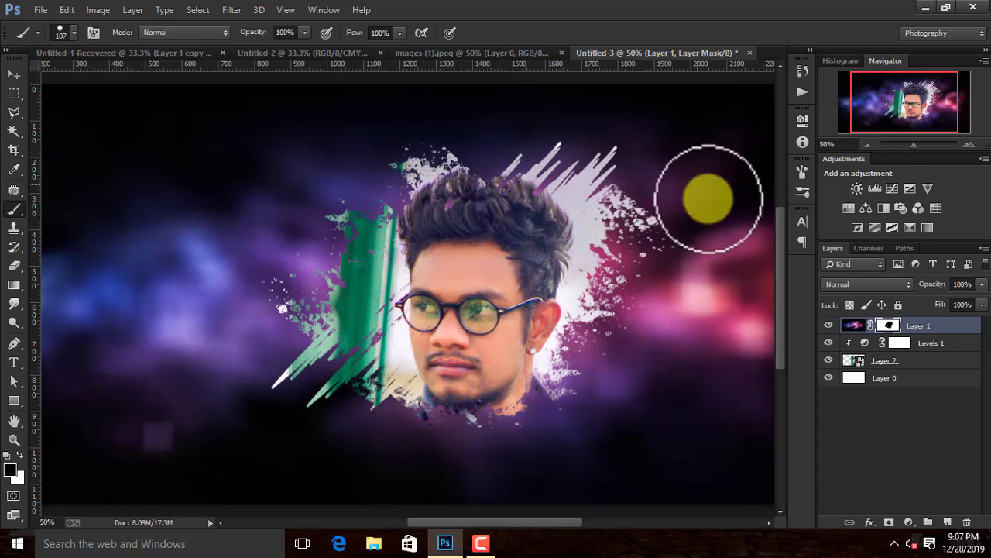
pyautogui.moveTo(917, 144); pyautogui.dragTo(911, 146)
pyautogui.click(14, 75)
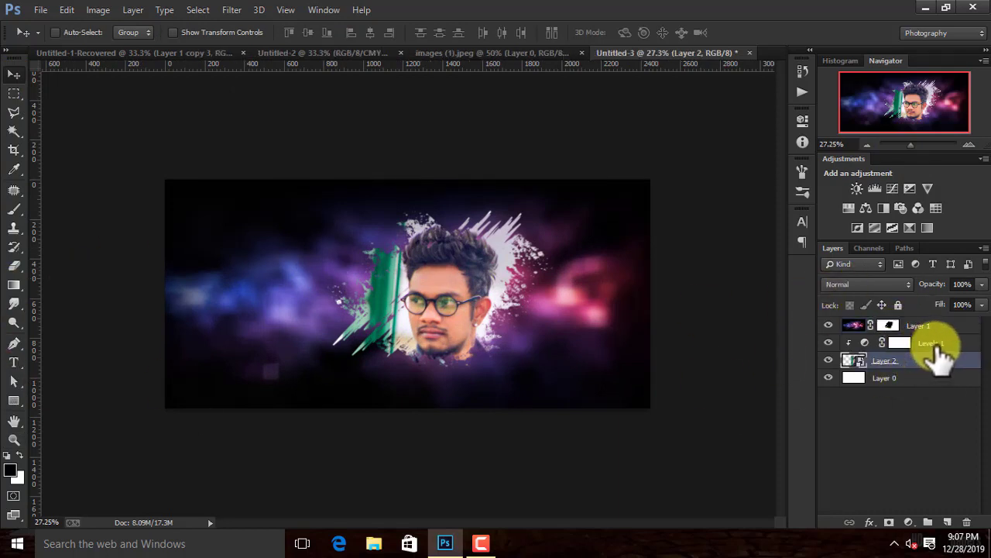
pyautogui.moveTo(941, 357); pyautogui.dragTo(940, 354)
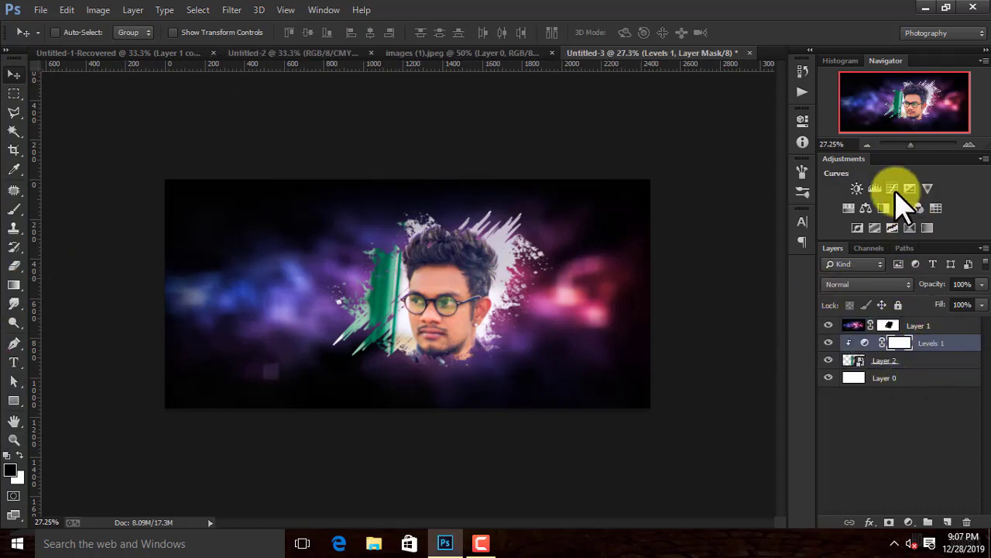
pyautogui.click(892, 188)
pyautogui.click(676, 356)
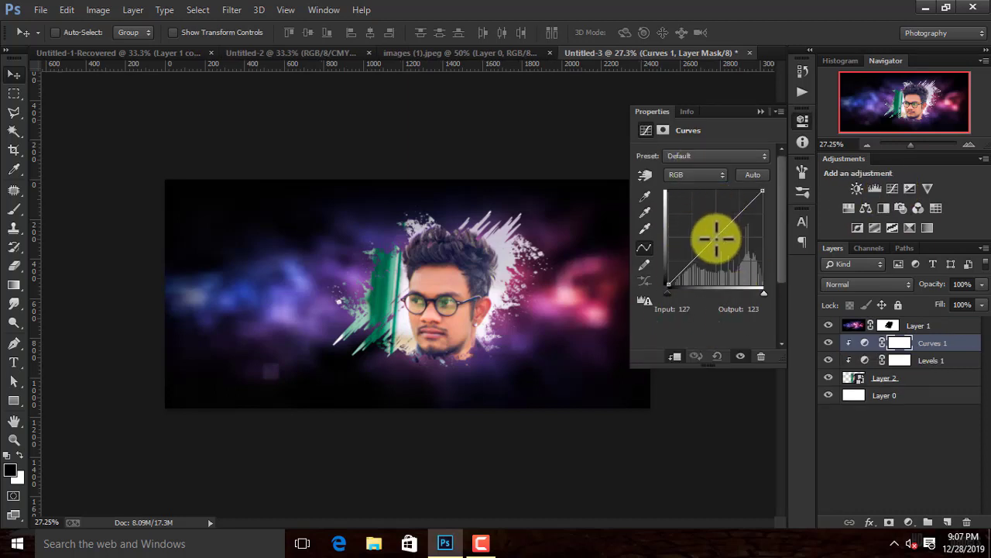
pyautogui.moveTo(717, 240)
pyautogui.mouseDown()
pyautogui.moveTo(708, 230)
pyautogui.moveTo(717, 237)
pyautogui.mouseUp()
pyautogui.click(683, 174)
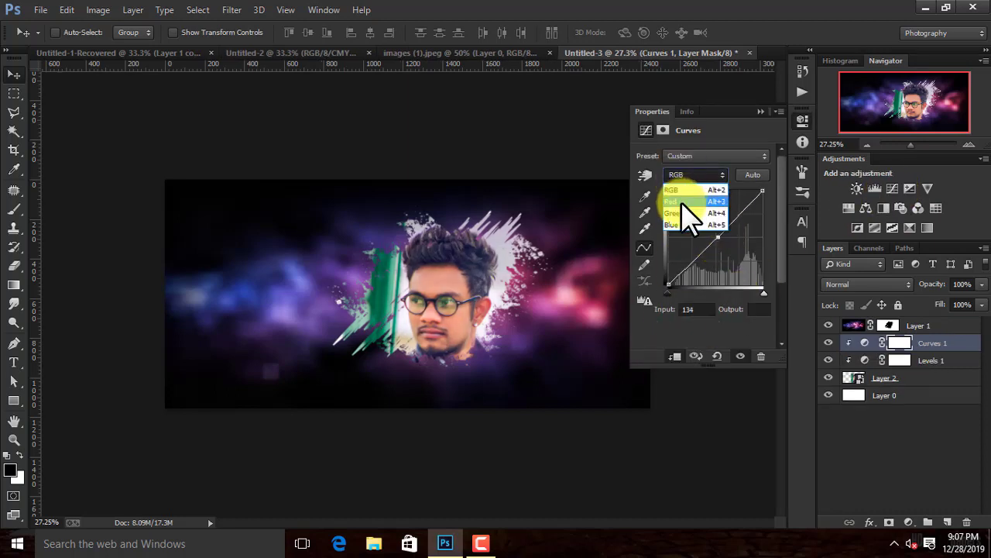
pyautogui.click(682, 201)
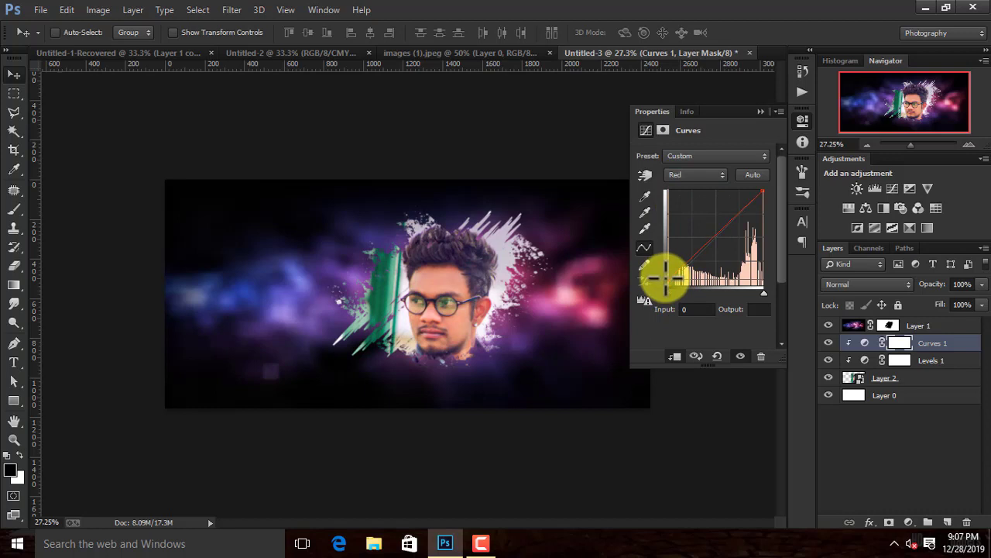
pyautogui.click(762, 111)
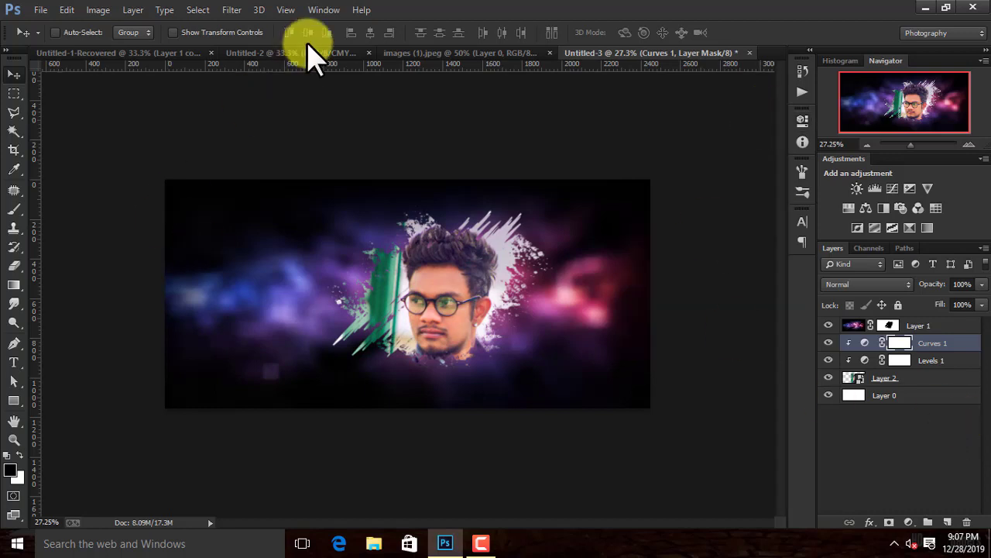
pyautogui.click(14, 362)
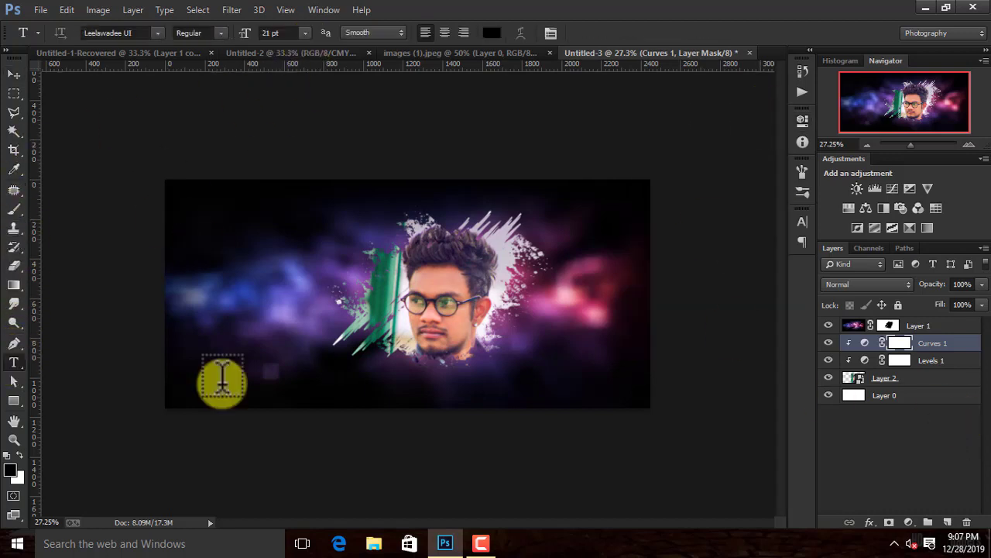
pyautogui.click(14, 401)
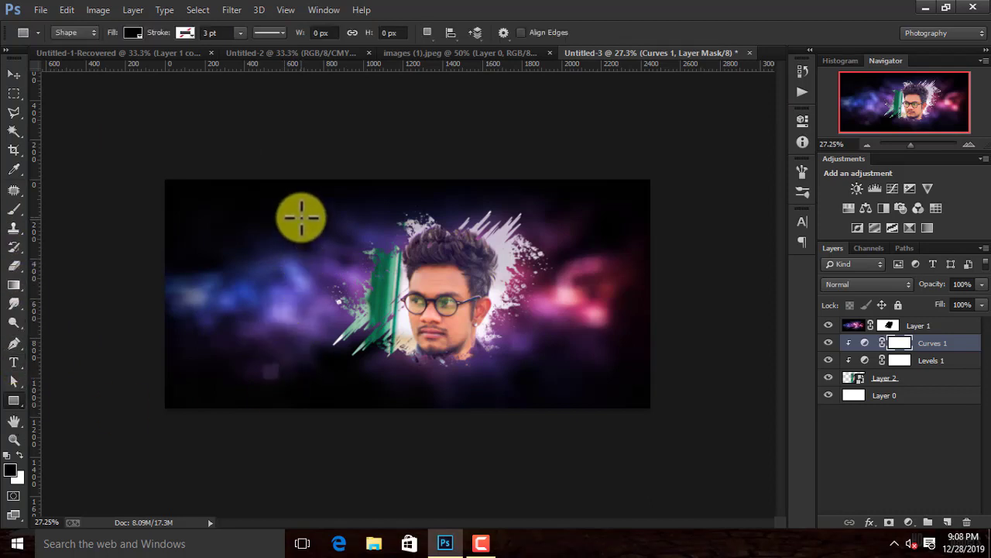
pyautogui.moveTo(300, 211); pyautogui.dragTo(304, 377)
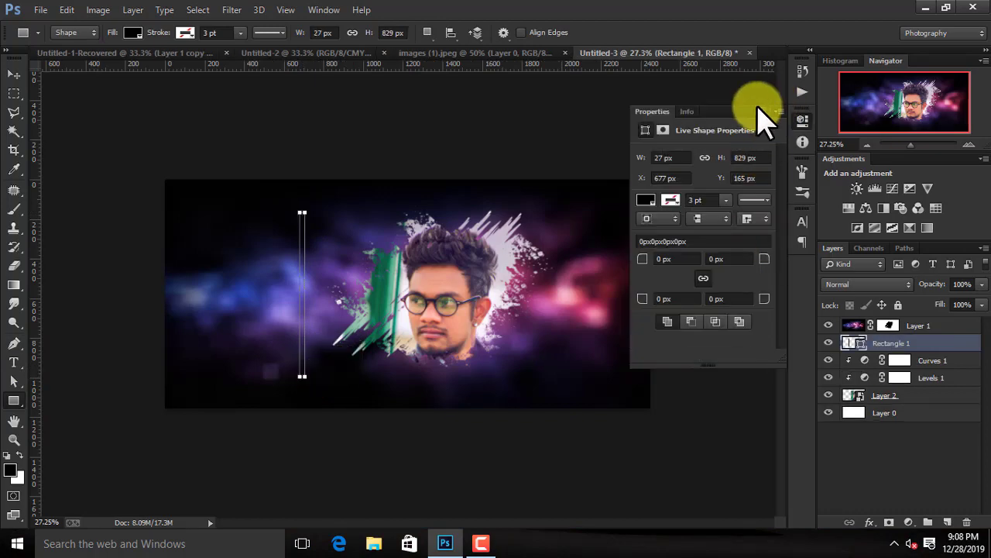
pyautogui.click(761, 111)
pyautogui.click(13, 75)
pyautogui.moveTo(301, 303); pyautogui.dragTo(323, 304)
pyautogui.doubleClick(967, 342)
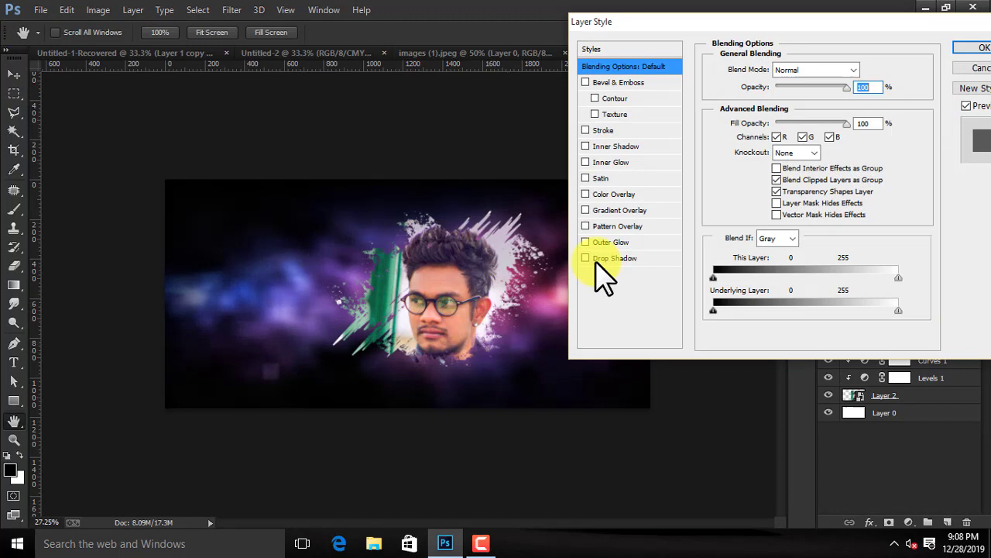
pyautogui.click(643, 211)
pyautogui.click(802, 103)
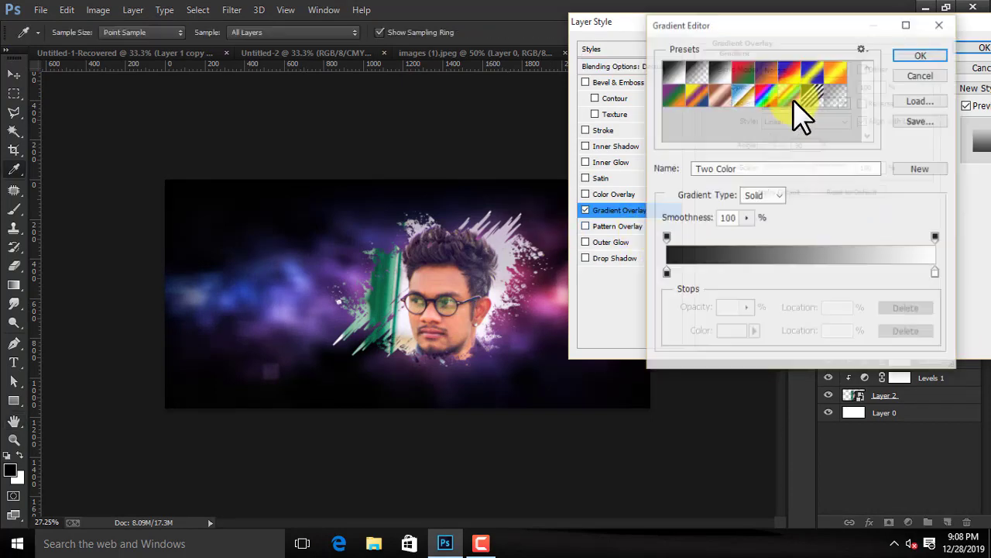
pyautogui.click(839, 68)
pyautogui.click(918, 73)
pyautogui.click(980, 67)
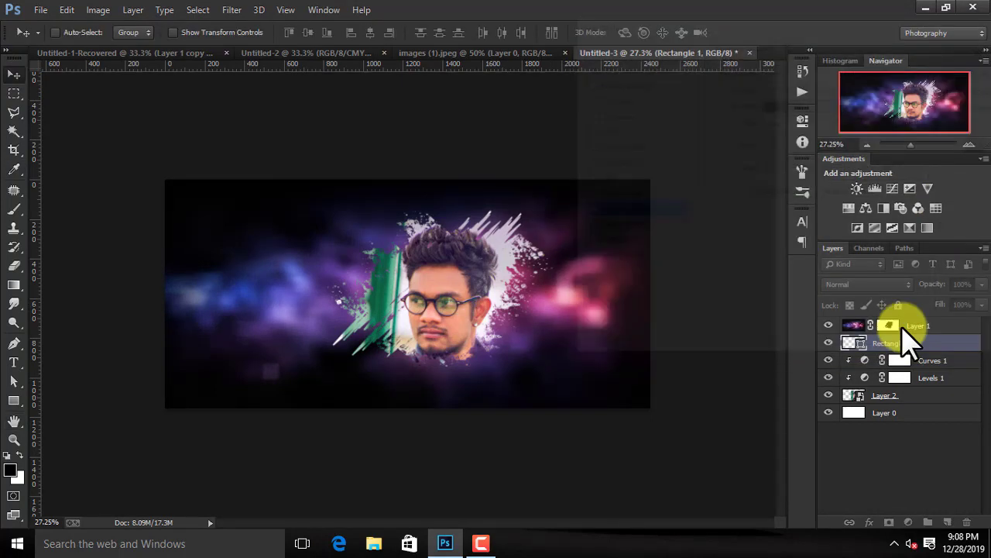
pyautogui.click(830, 341)
pyautogui.moveTo(351, 289); pyautogui.dragTo(291, 295)
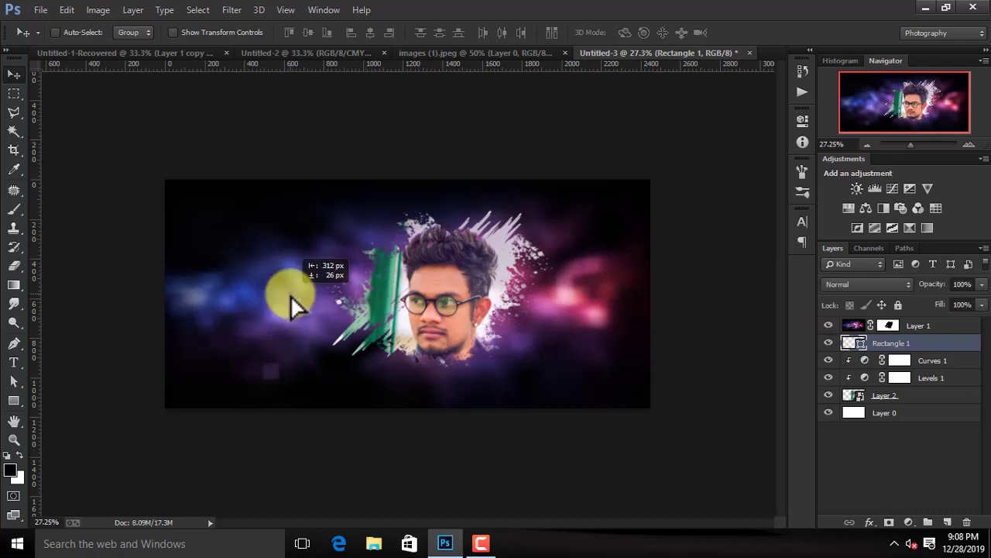
pyautogui.press('Delete')
# Set the foreground colour to white and apply a reflected gradient at 79% opacity on the Curves 1 mask.
pyautogui.click(14, 285)
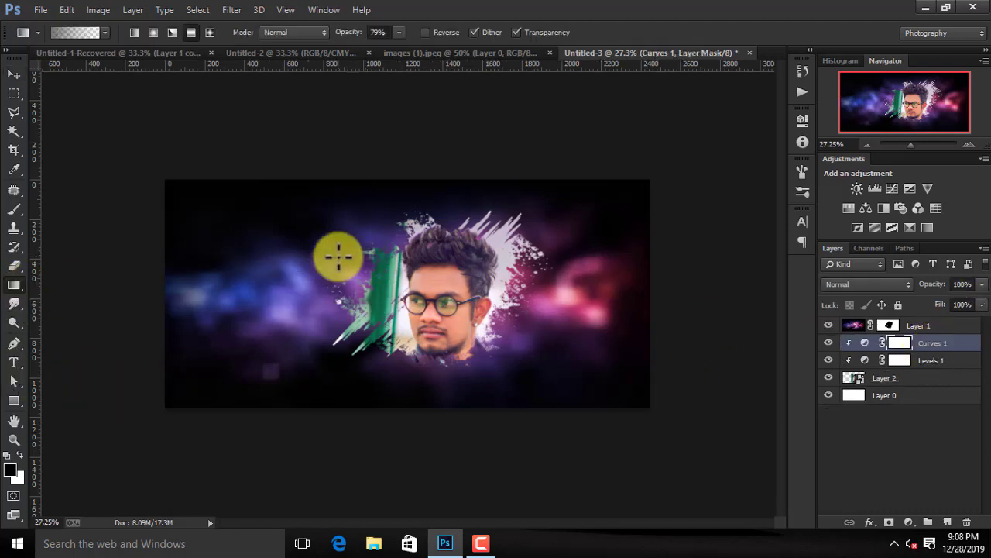
pyautogui.click(19, 455)
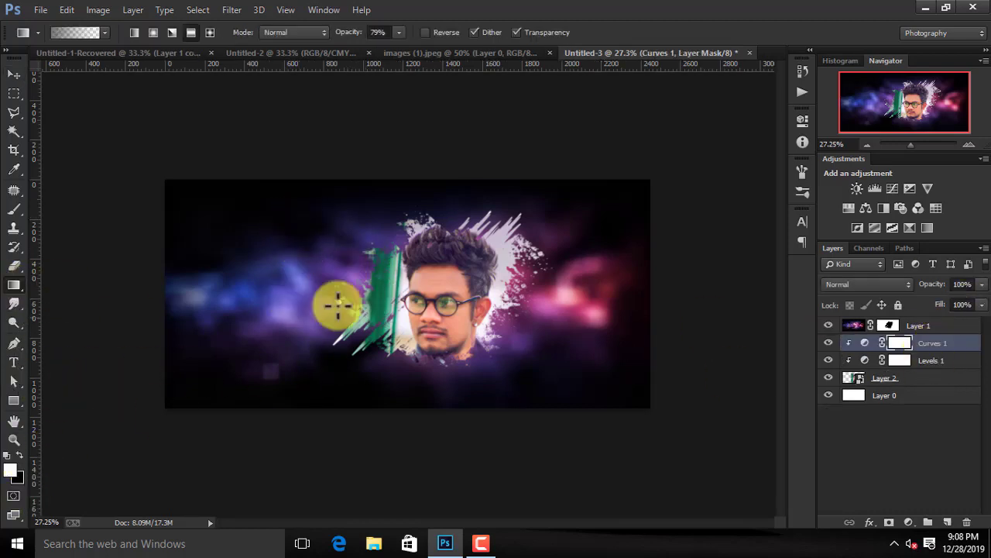
pyautogui.moveTo(302, 225); pyautogui.dragTo(319, 374)
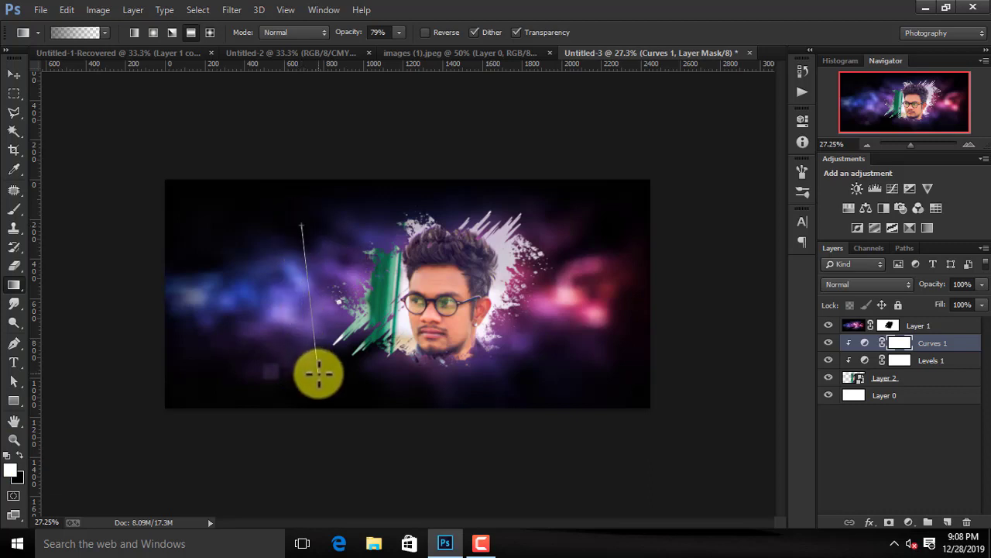
# Draw a white-filled vertical bar about 16 px wide and 840 px tall to the left of the portrait.
pyautogui.moveTo(14, 401); pyautogui.dragTo(67, 399)
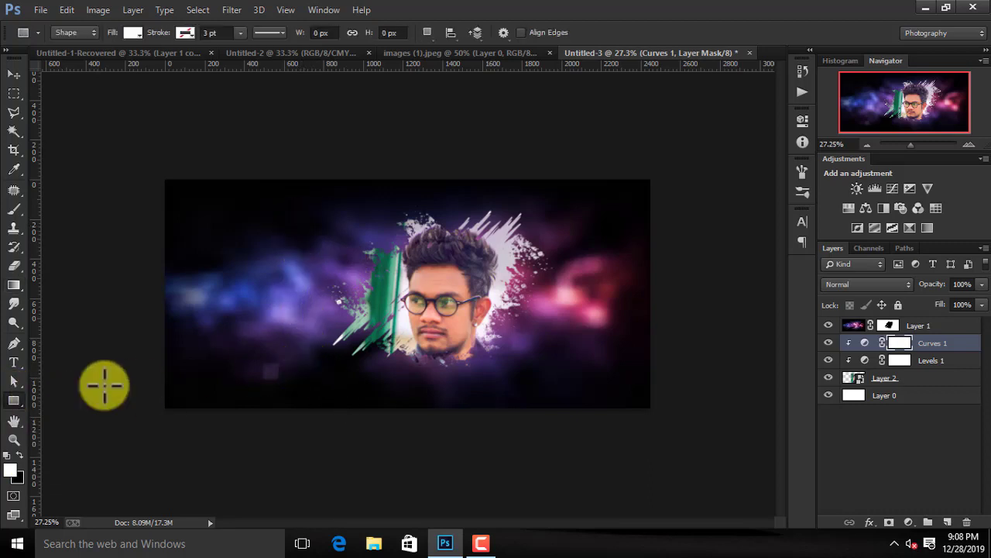
pyautogui.moveTo(299, 215); pyautogui.dragTo(300, 380)
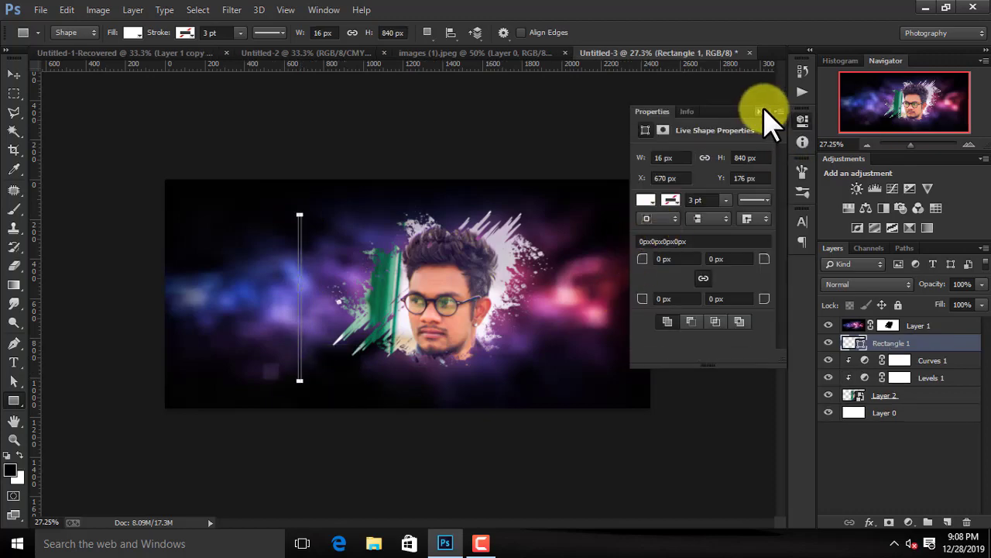
pyautogui.click(765, 104)
# Apply a Gradient Overlay to the vertical bar using the Orange, Yellow, Orange preset.
pyautogui.doubleClick(965, 343)
pyautogui.click(656, 210)
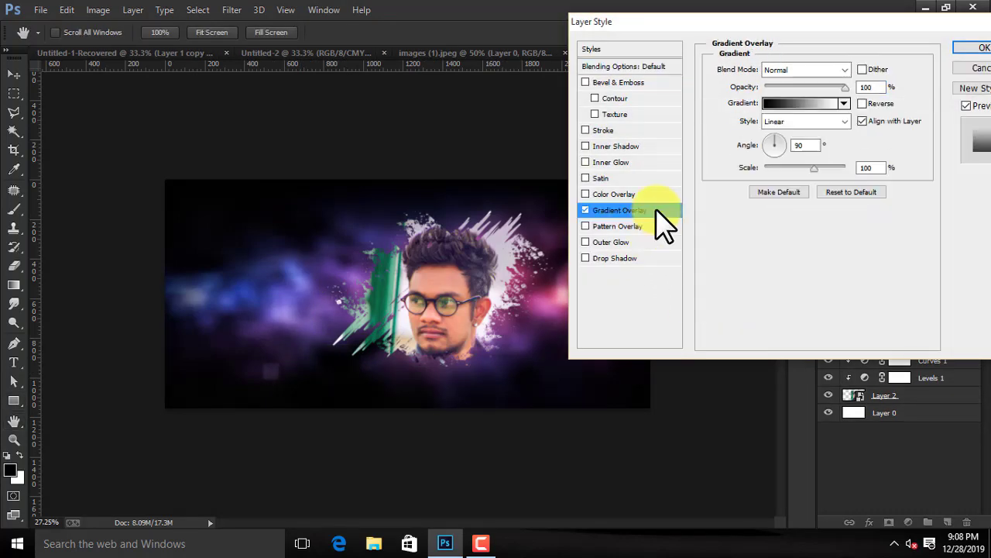
pyautogui.click(801, 104)
pyautogui.click(839, 75)
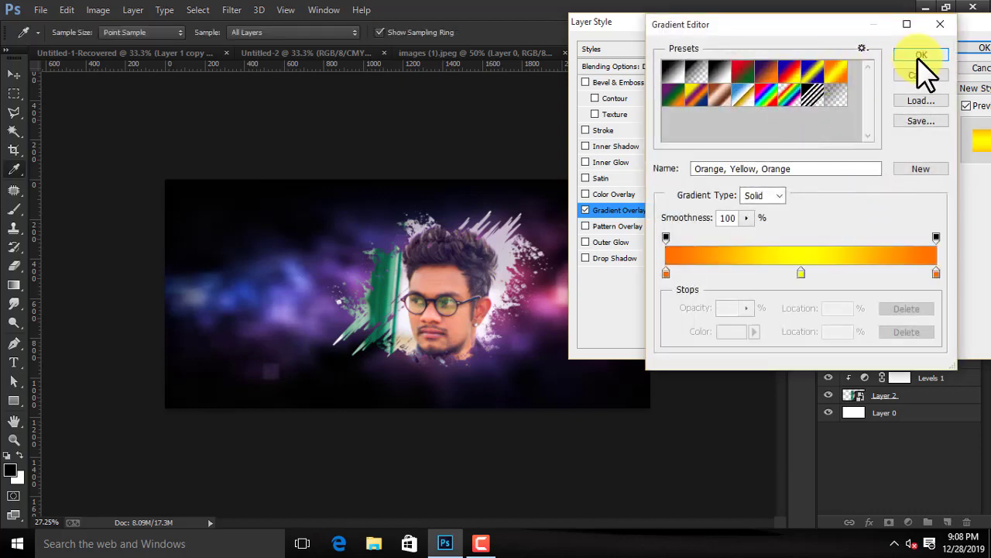
pyautogui.click(918, 53)
pyautogui.click(979, 47)
# Move the Rectangle 1 layer above Layer 1 and shift the bar slightly up and closer to the portrait.
pyautogui.moveTo(932, 345); pyautogui.dragTo(910, 308)
pyautogui.moveTo(937, 350); pyautogui.dragTo(956, 317)
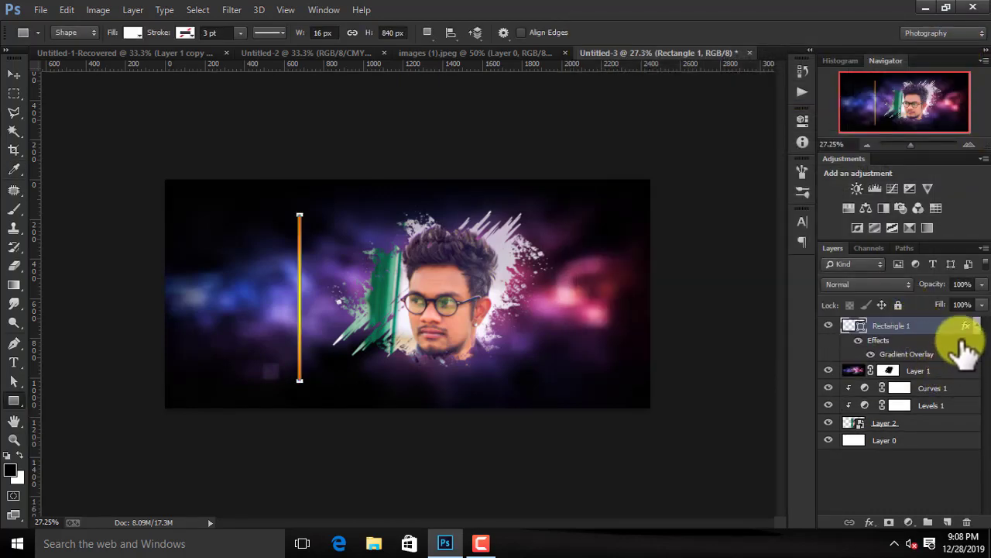
pyautogui.click(976, 326)
pyautogui.click(14, 74)
pyautogui.click(315, 265)
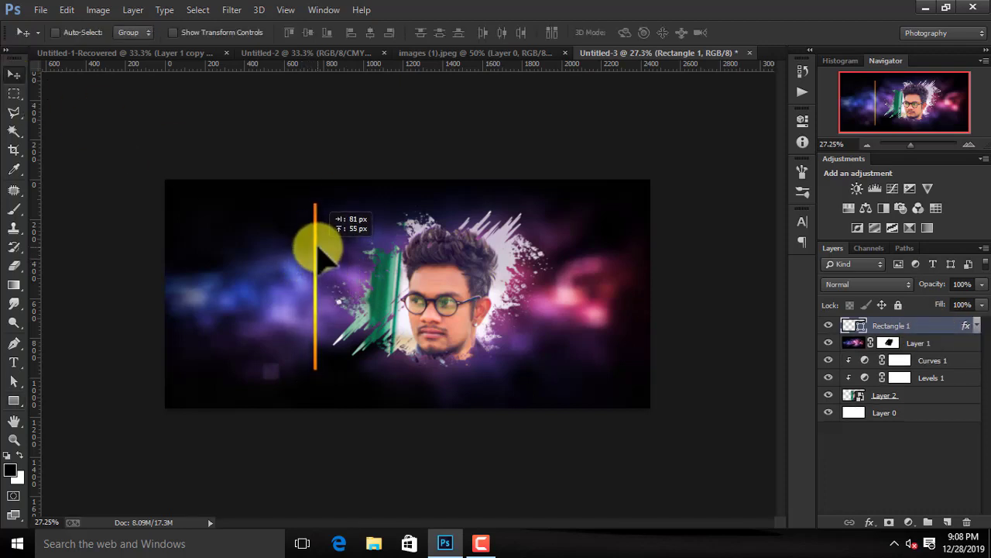
# Change the middle colour stop of Rectangle 1's Gradient Overlay to red, ff0000.
pyautogui.doubleClick(941, 332)
pyautogui.click(657, 207)
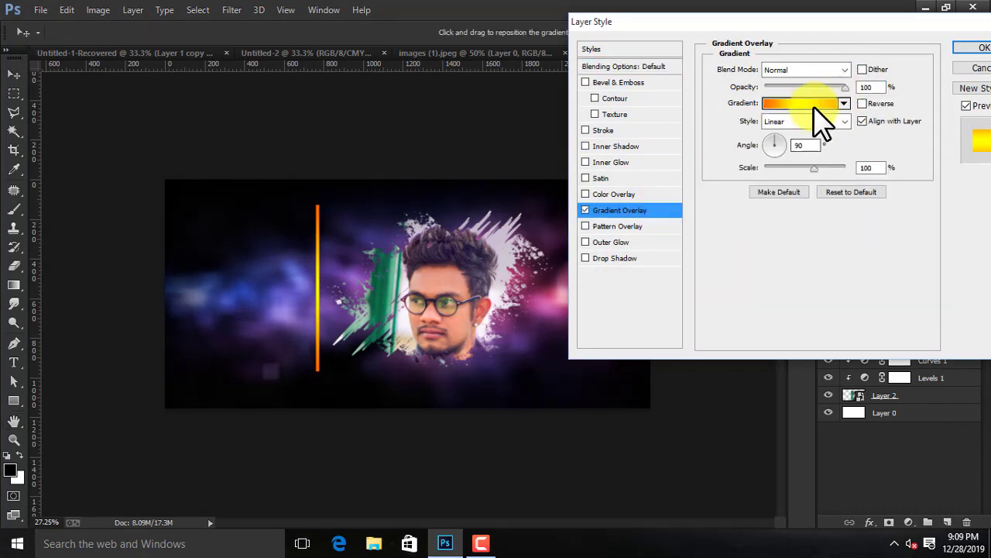
pyautogui.click(822, 180)
pyautogui.click(801, 273)
pyautogui.click(732, 331)
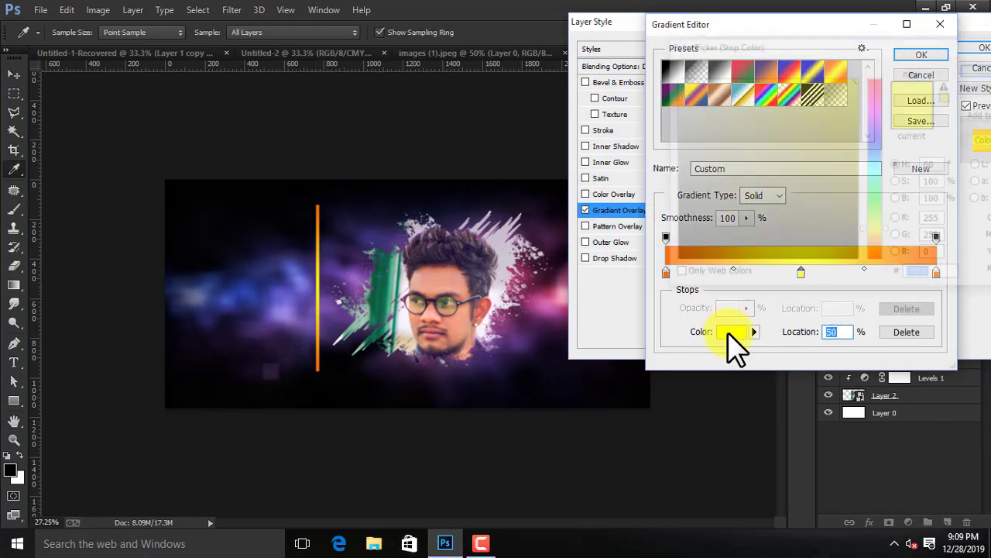
pyautogui.click(874, 82)
pyautogui.moveTo(873, 89); pyautogui.dragTo(887, 258)
pyautogui.click(876, 114)
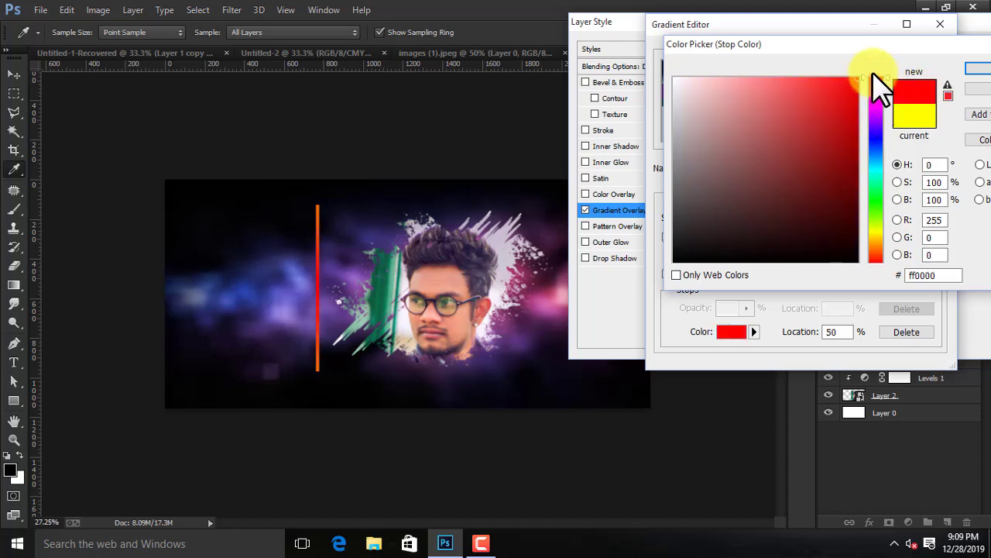
pyautogui.click(984, 69)
pyautogui.click(930, 57)
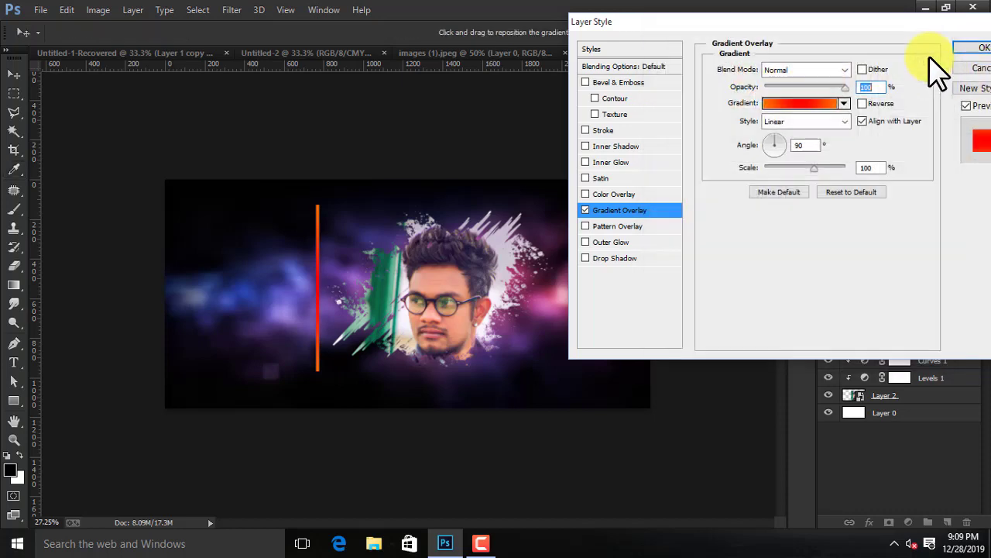
pyautogui.click(974, 51)
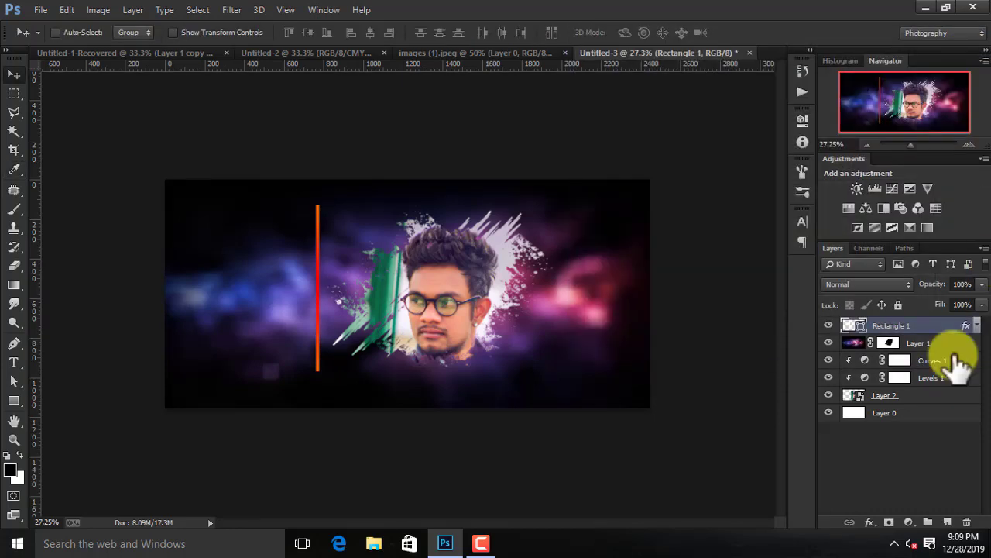
# Duplicate Rectangle 1 as Rectangle 1 copy and set the copy just beside the original bar.
pyautogui.rightClick(885, 335)
pyautogui.click(684, 130)
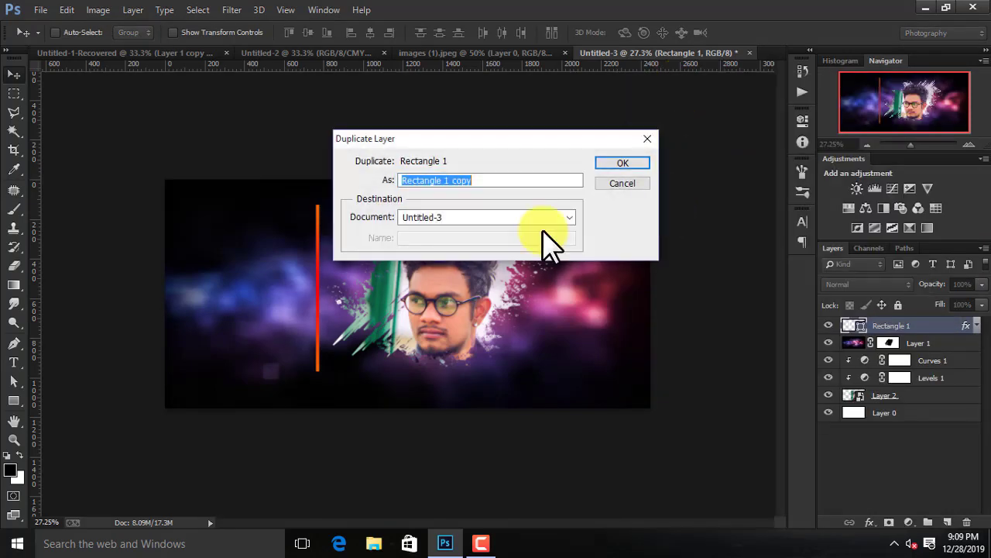
pyautogui.click(616, 165)
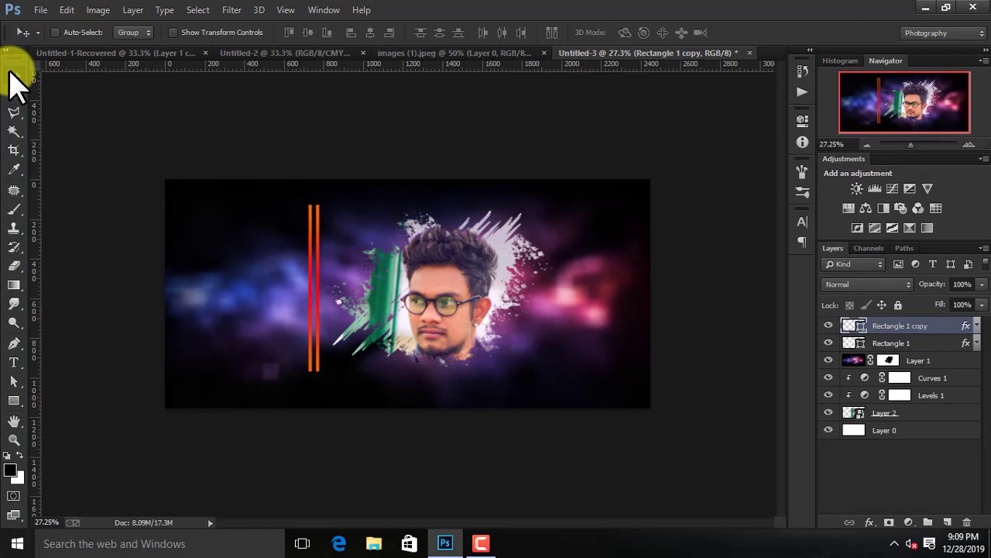
# Recolour the copied bar white through its layer style and place it between the orange-red bar and the portrait.
pyautogui.doubleClick(959, 333)
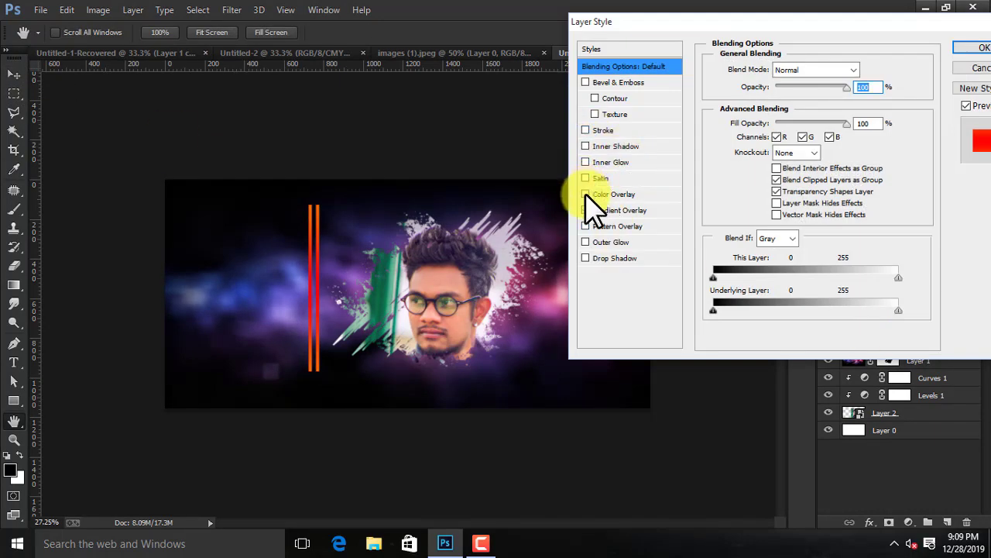
pyautogui.click(966, 48)
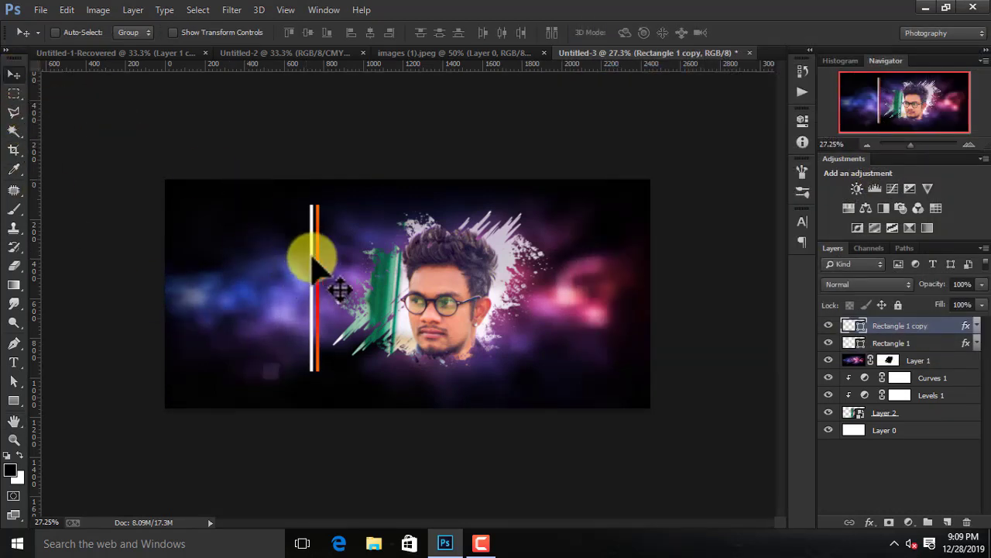
pyautogui.moveTo(312, 257); pyautogui.dragTo(371, 319)
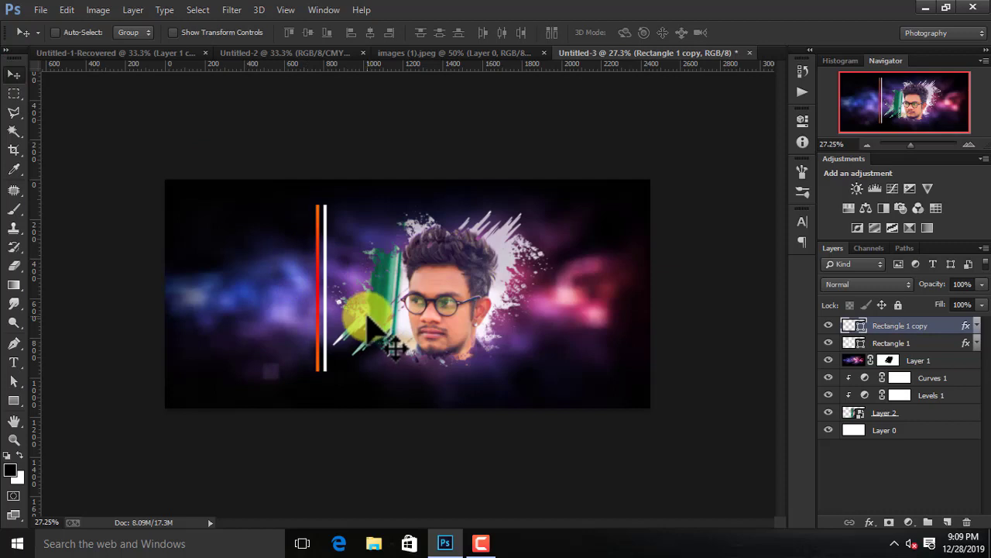
# Close the images (1).jpeg Gmail icon document without saving and return to the Untitled-3 banner.
pyautogui.click(13, 361)
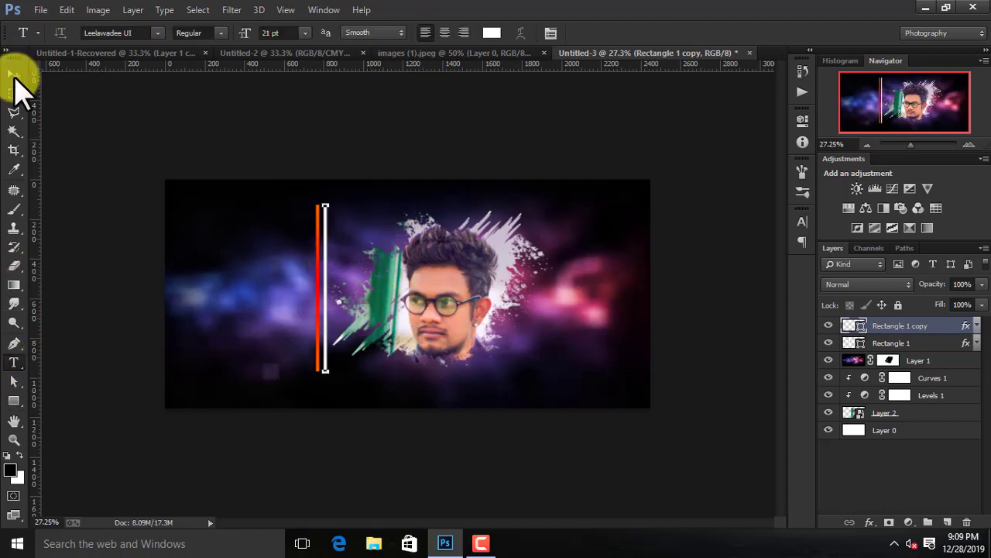
pyautogui.click(14, 75)
pyautogui.click(476, 52)
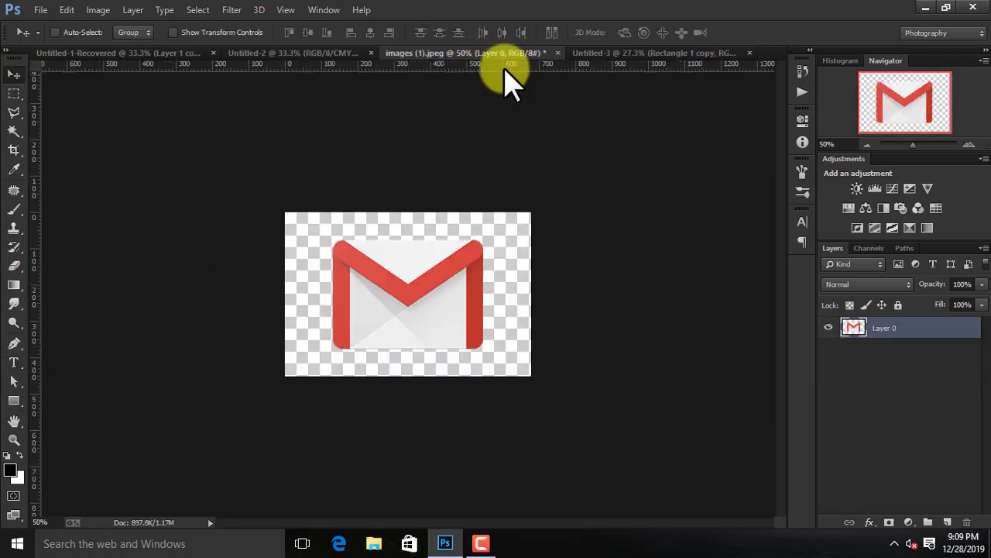
pyautogui.click(557, 53)
pyautogui.click(480, 215)
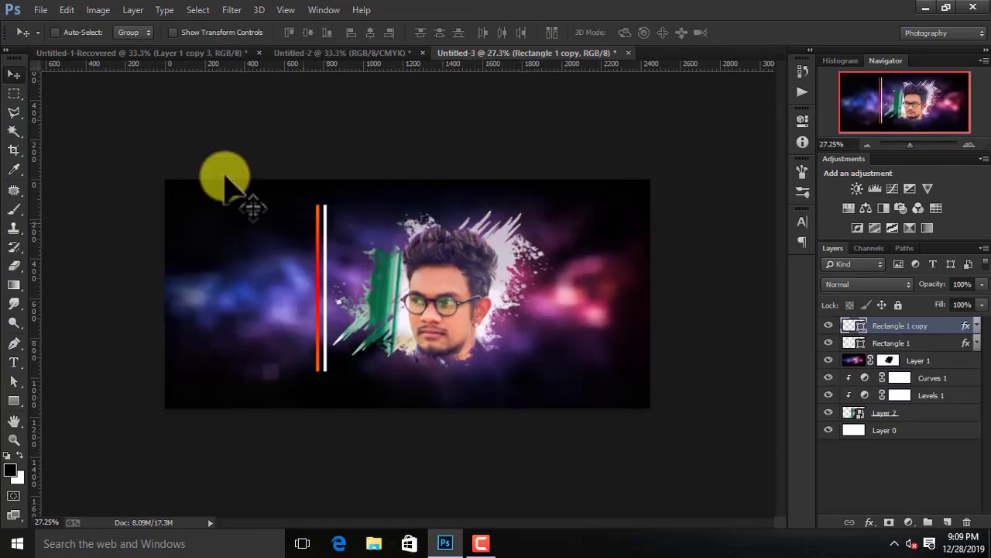
# Group the orange-red and white bar layers, Rectangle 1 and Rectangle 1 copy, into one layer group.
pyautogui.hotkey('ctrl', '+')
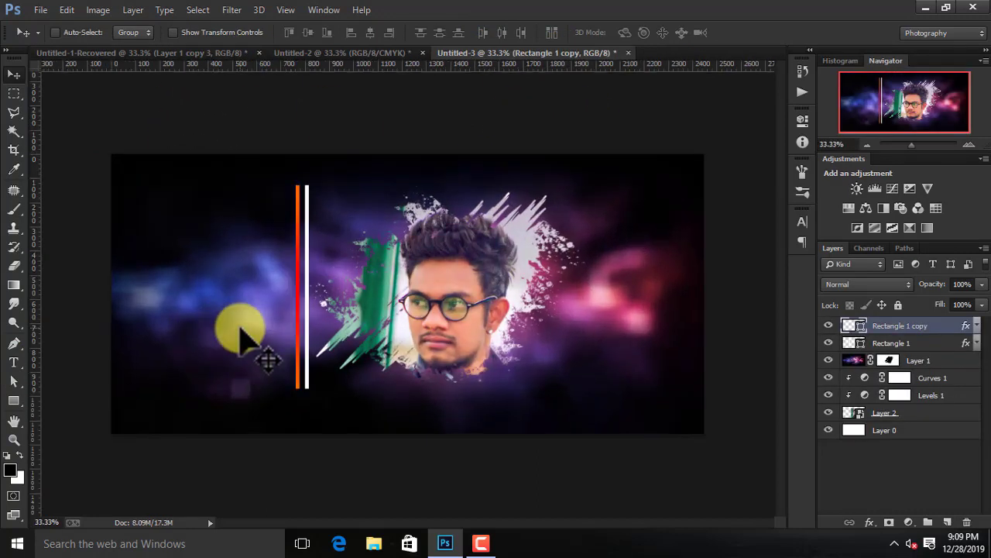
pyautogui.click(12, 286)
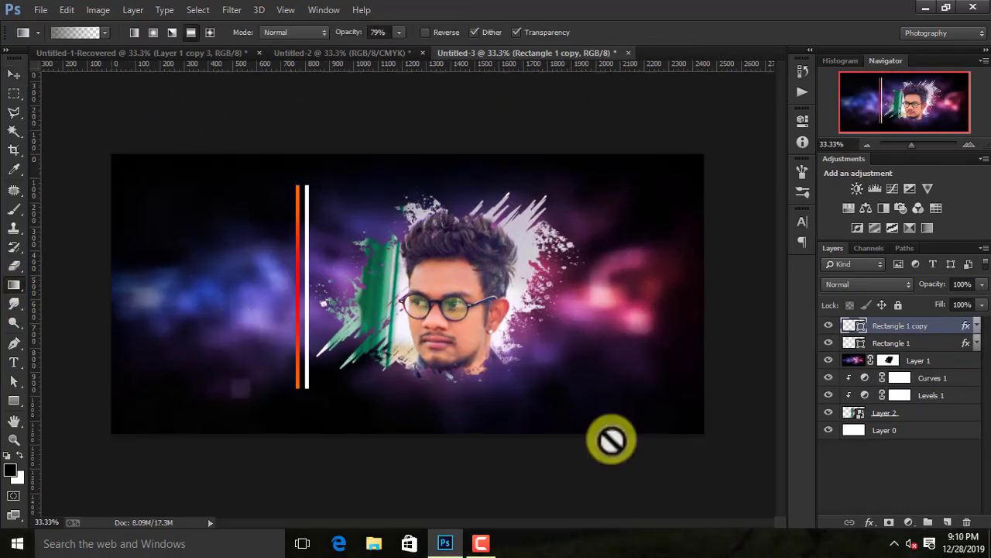
pyautogui.rightClick(939, 344)
pyautogui.click(748, 408)
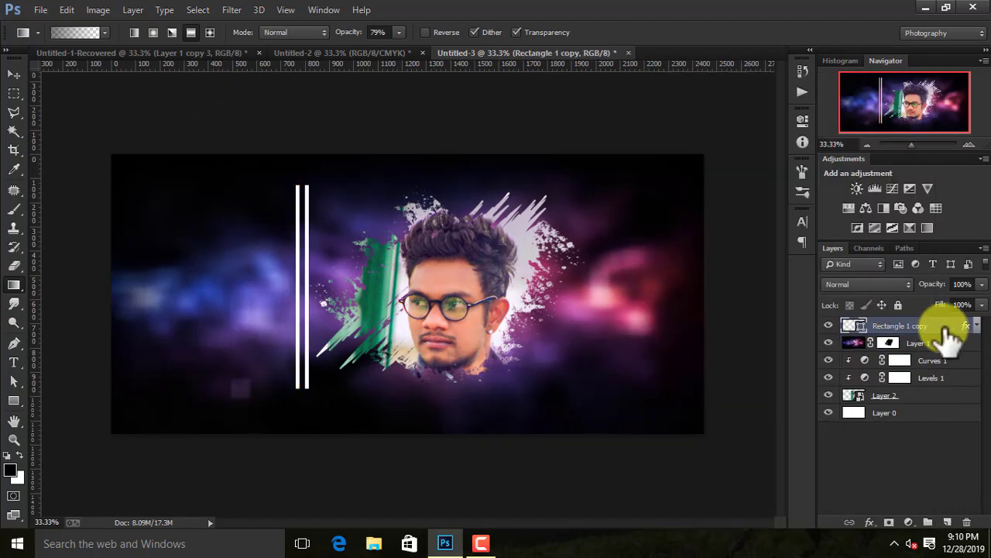
pyautogui.click(927, 522)
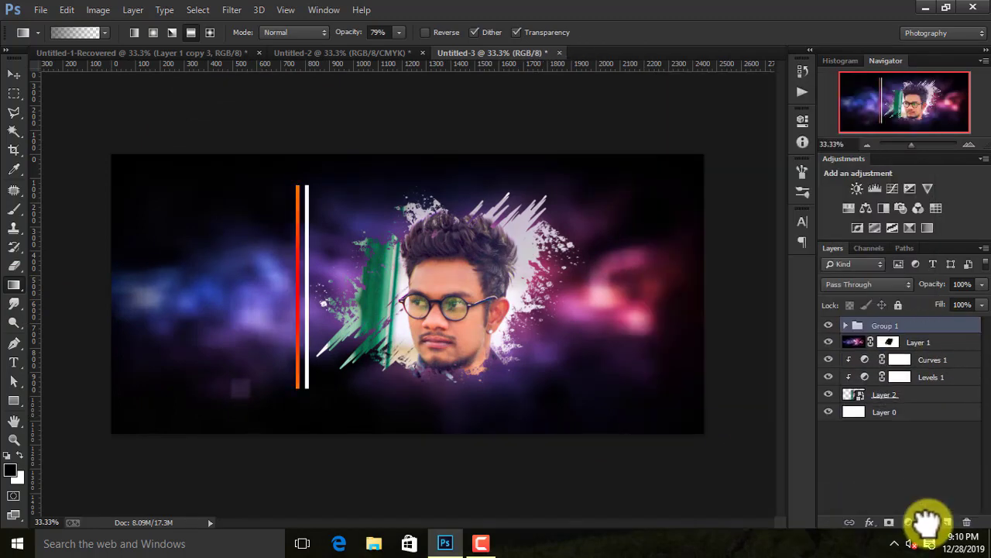
# Draw a white rectangle about 756 by 180 px in the banner's lower-right area and give it a layer mask.
pyautogui.click(14, 400)
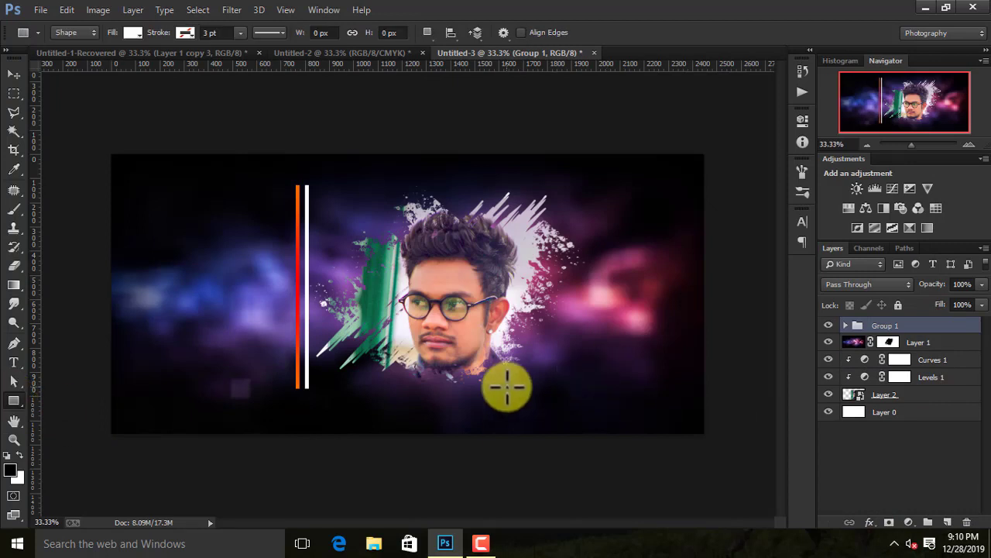
pyautogui.moveTo(508, 373); pyautogui.dragTo(691, 414)
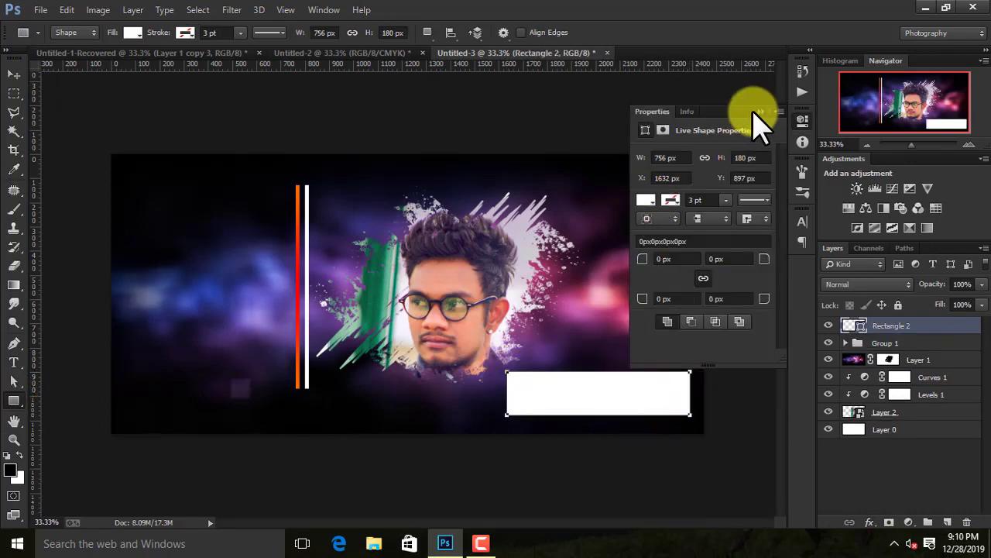
pyautogui.click(13, 74)
pyautogui.moveTo(591, 398); pyautogui.dragTo(584, 401)
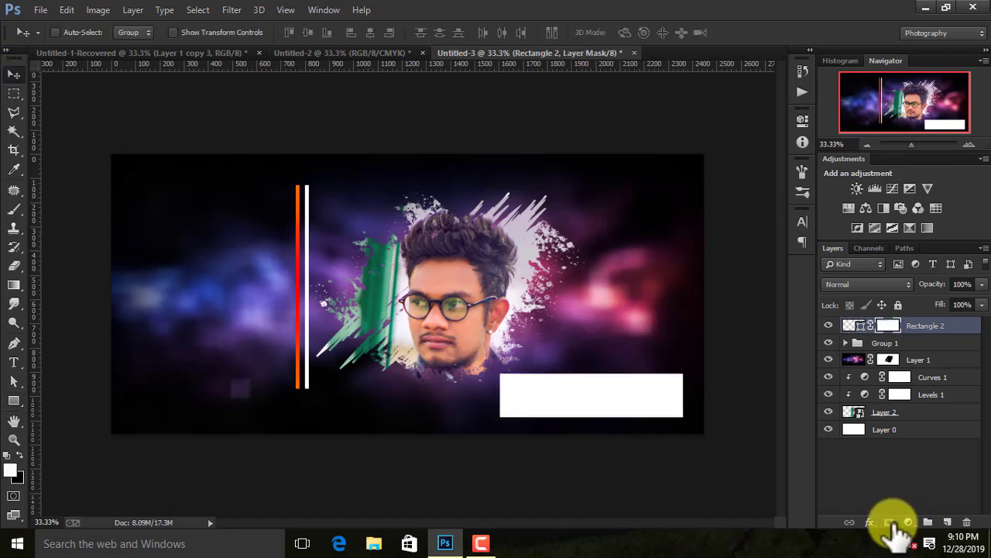
# Fade the right and left ends of the white rectangle on its mask with gradients at 100% opacity.
pyautogui.click(13, 284)
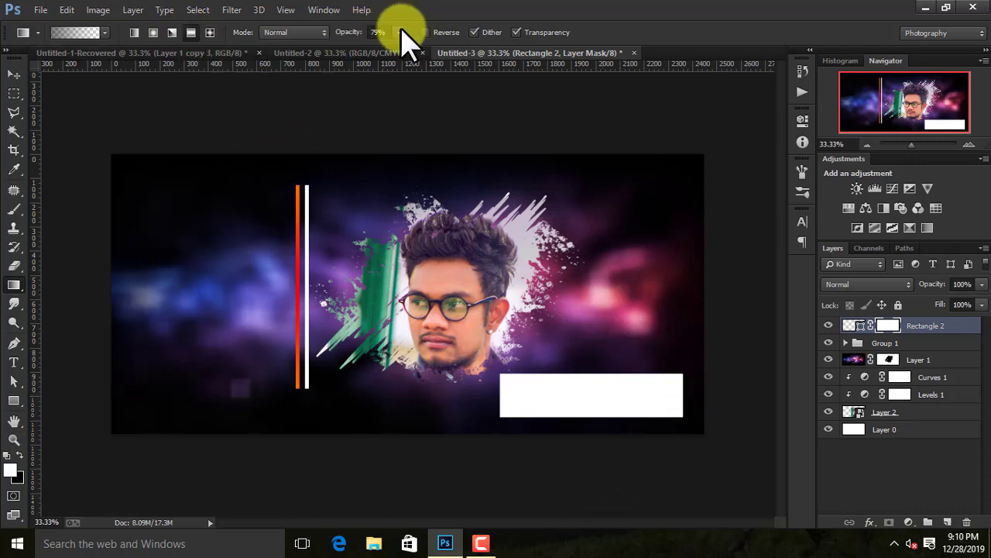
pyautogui.moveTo(401, 31); pyautogui.dragTo(482, 77)
pyautogui.moveTo(699, 395); pyautogui.dragTo(659, 393)
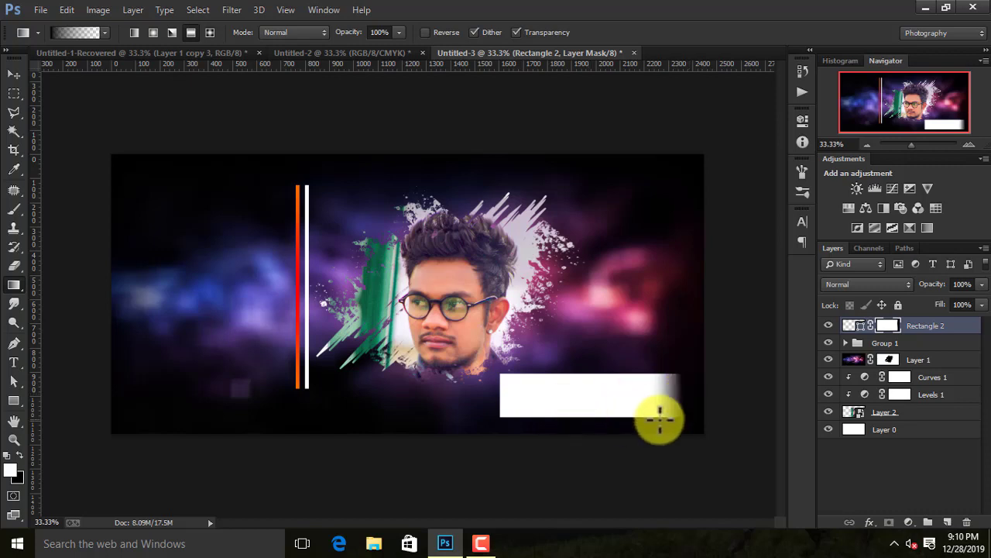
pyautogui.moveTo(491, 398); pyautogui.dragTo(539, 398)
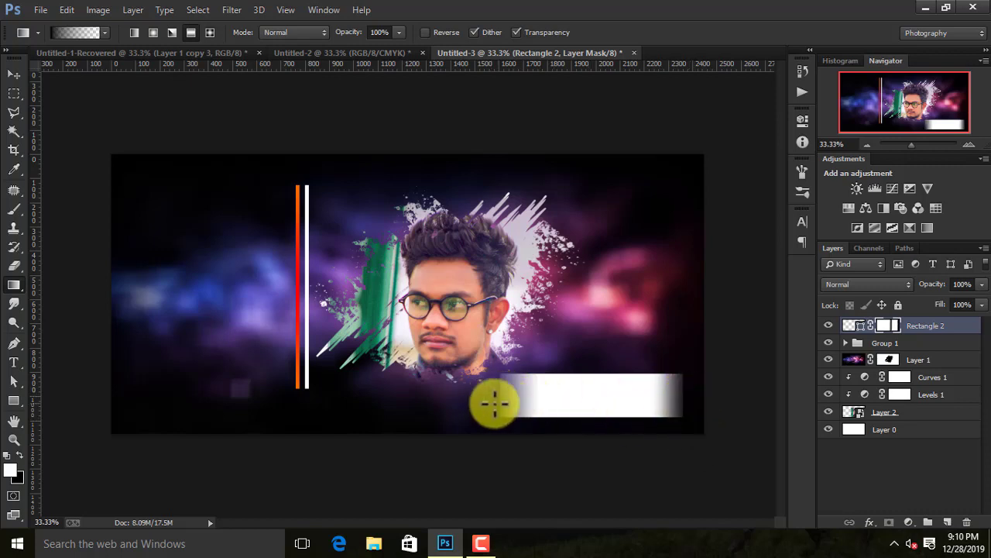
# Soften both ends of Rectangle 2 further with 72% opacity mask gradients and lower the layer's opacity to 45%.
pyautogui.moveTo(982, 284); pyautogui.dragTo(950, 302)
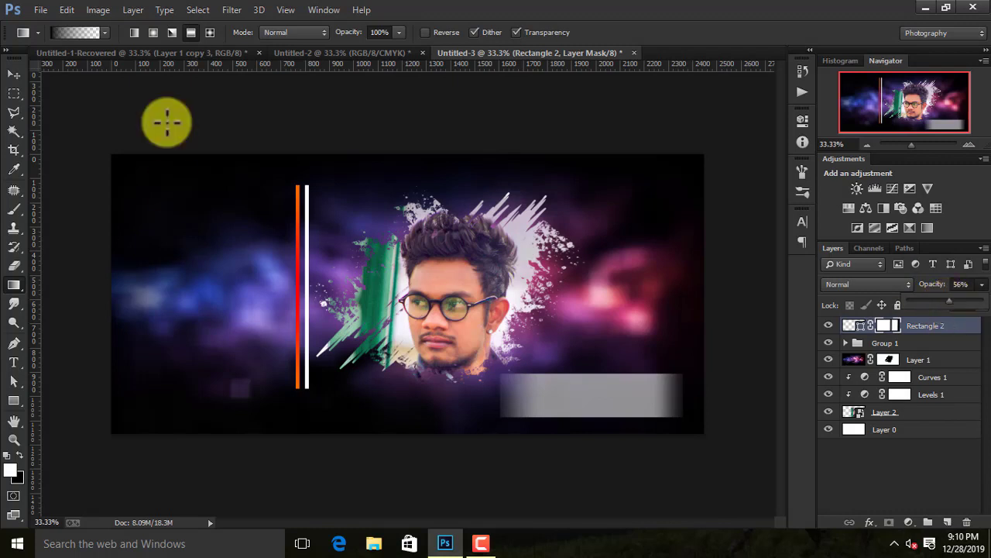
pyautogui.moveTo(399, 33); pyautogui.dragTo(380, 60)
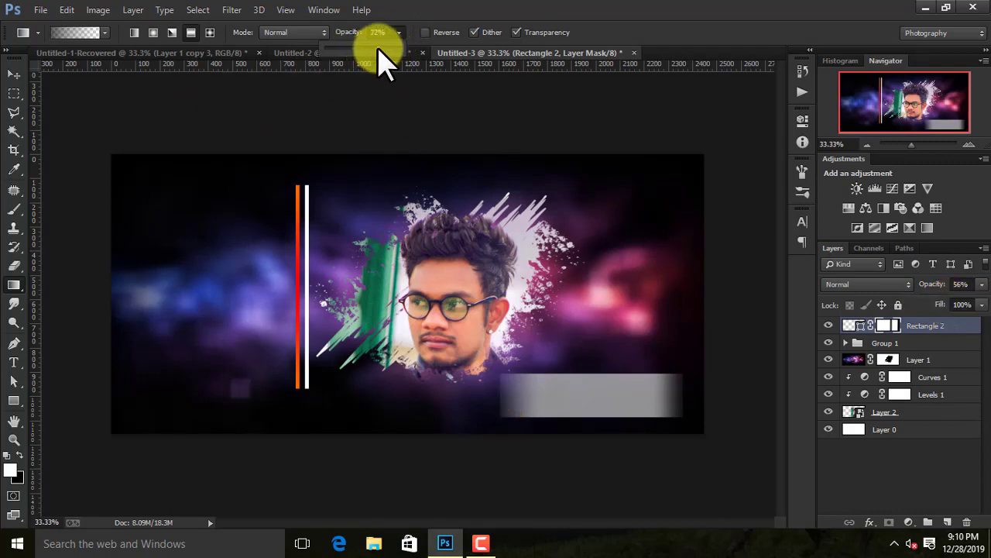
pyautogui.click(496, 400)
pyautogui.moveTo(516, 397); pyautogui.dragTo(689, 403)
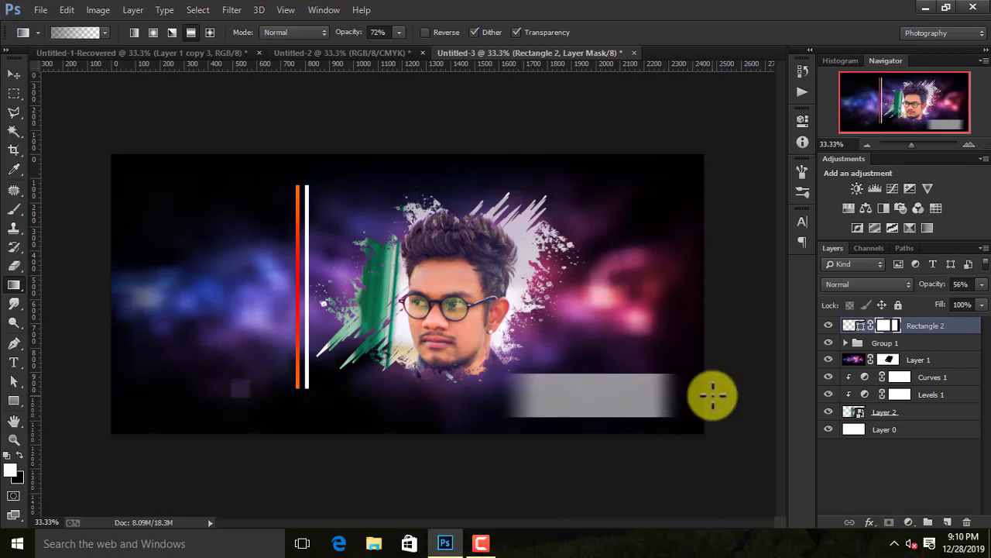
pyautogui.click(14, 74)
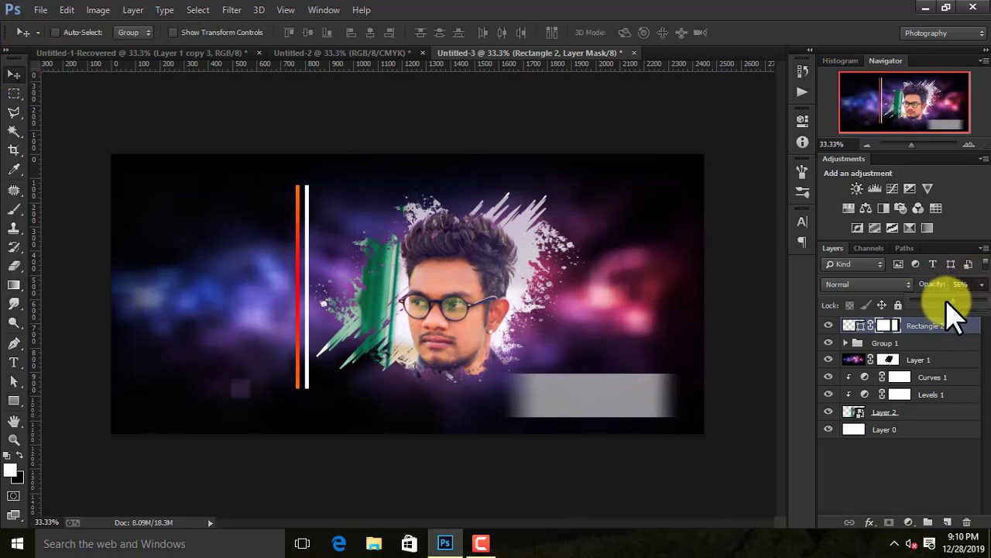
pyautogui.moveTo(946, 300); pyautogui.dragTo(939, 300)
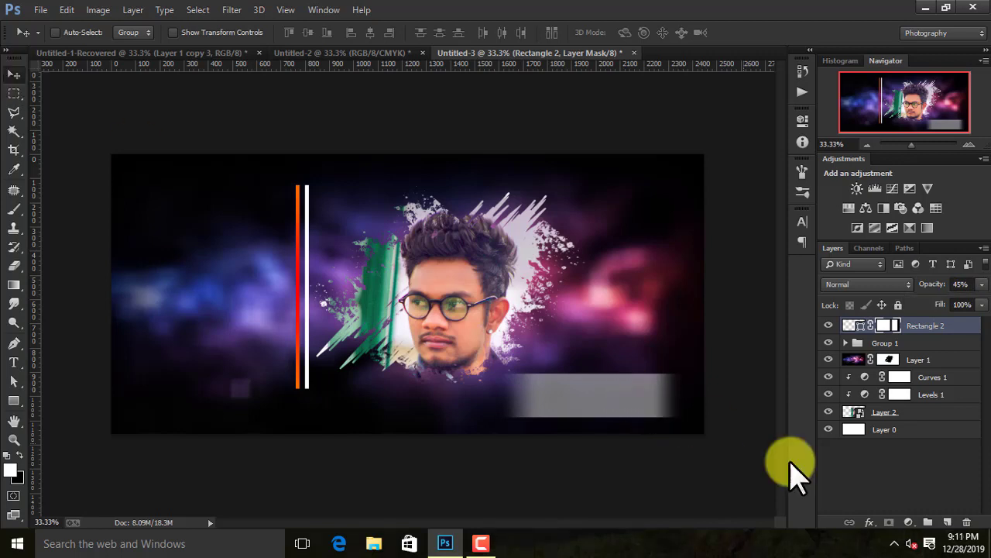
# Reduce the faded bar's height to about 159 px and move it slightly down.
pyautogui.hotkey('ctrl', 't')
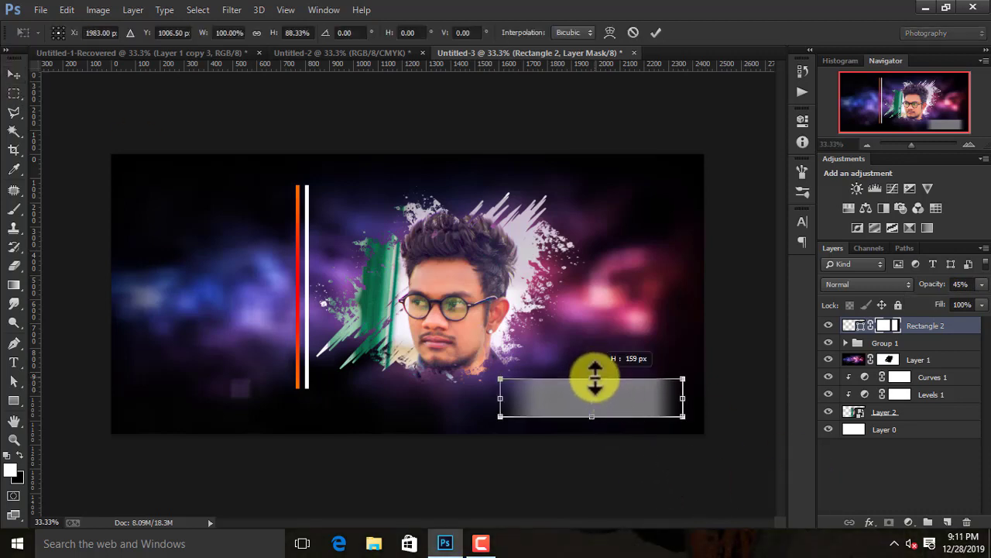
pyautogui.click(655, 32)
pyautogui.moveTo(630, 378); pyautogui.dragTo(621, 403)
pyautogui.doubleClick(972, 337)
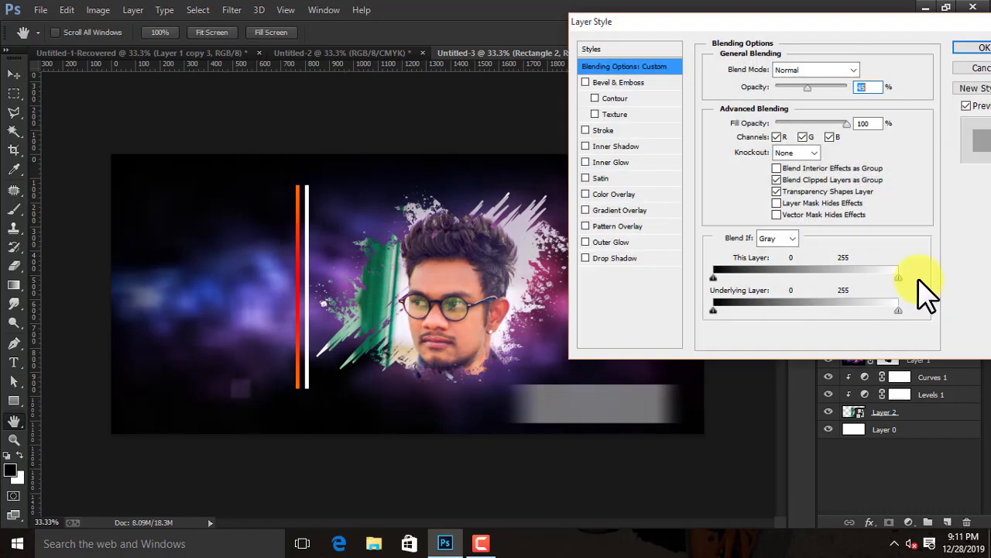
pyautogui.press('Escape')
pyautogui.rightClick(883, 326)
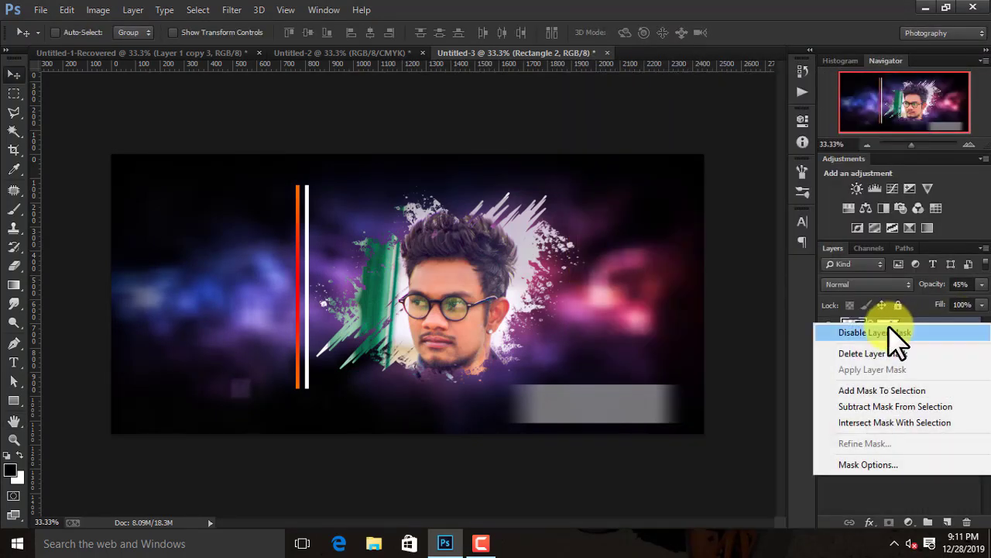
pyautogui.click(31, 44)
# Open the icon images f, g, youtube_PNG21 and instagram-png-file-instagram-icon-png-599 from the my banner folder together.
pyautogui.click(41, 10)
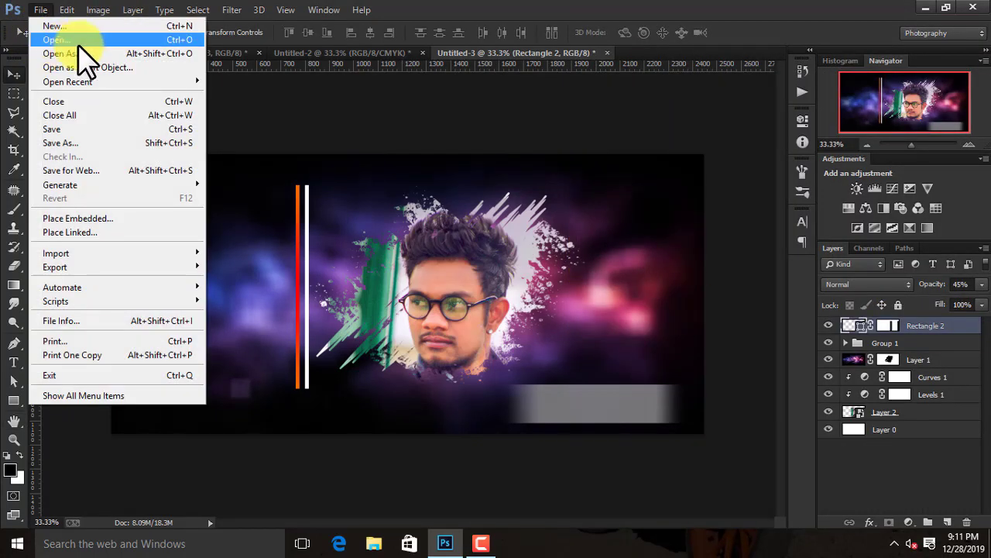
pyautogui.click(77, 40)
pyautogui.click(591, 160)
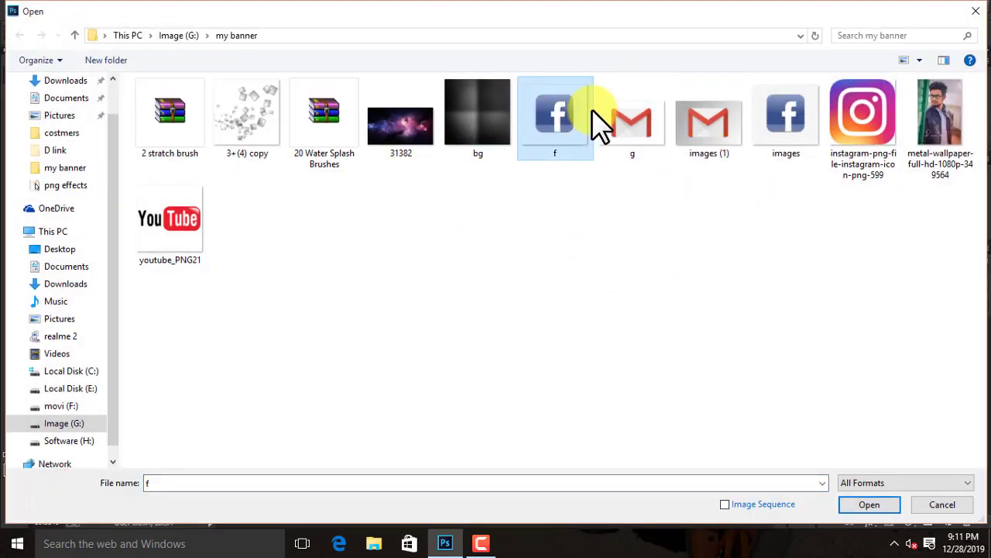
pyautogui.keyDown('ctrl'); pyautogui.click(635, 137); pyautogui.keyUp('ctrl')
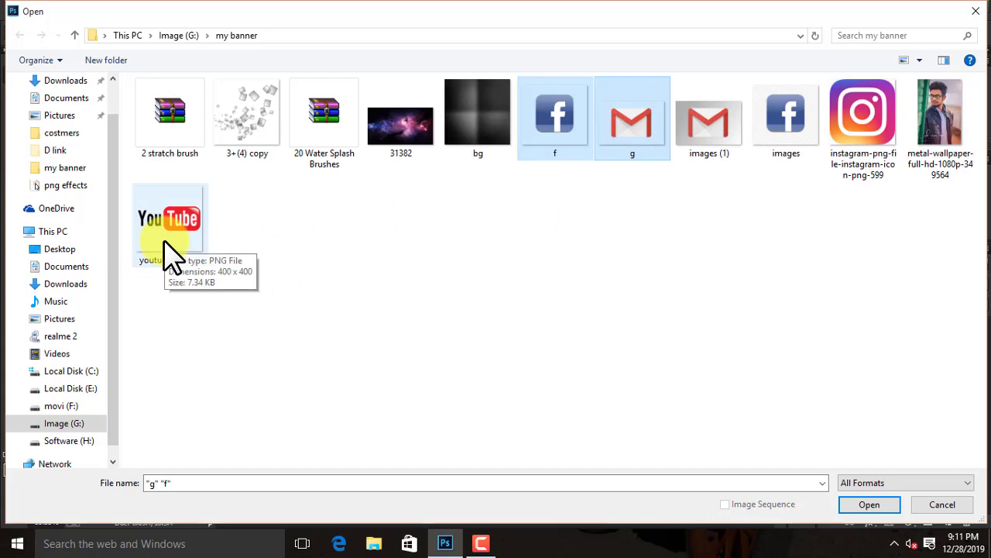
pyautogui.keyDown('ctrl'); pyautogui.click(190, 244); pyautogui.keyUp('ctrl')
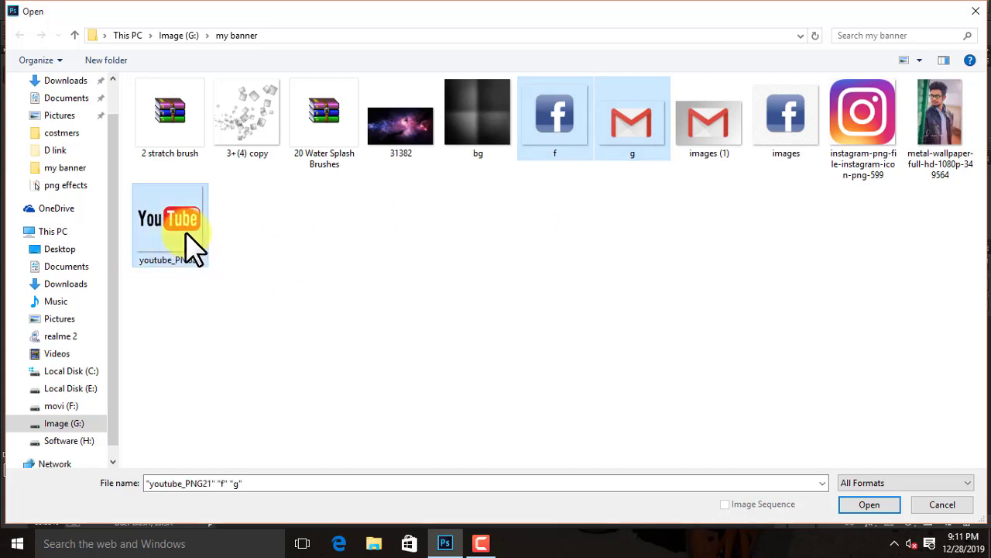
pyautogui.keyDown('ctrl'); pyautogui.click(874, 144); pyautogui.keyUp('ctrl')
pyautogui.click(864, 506)
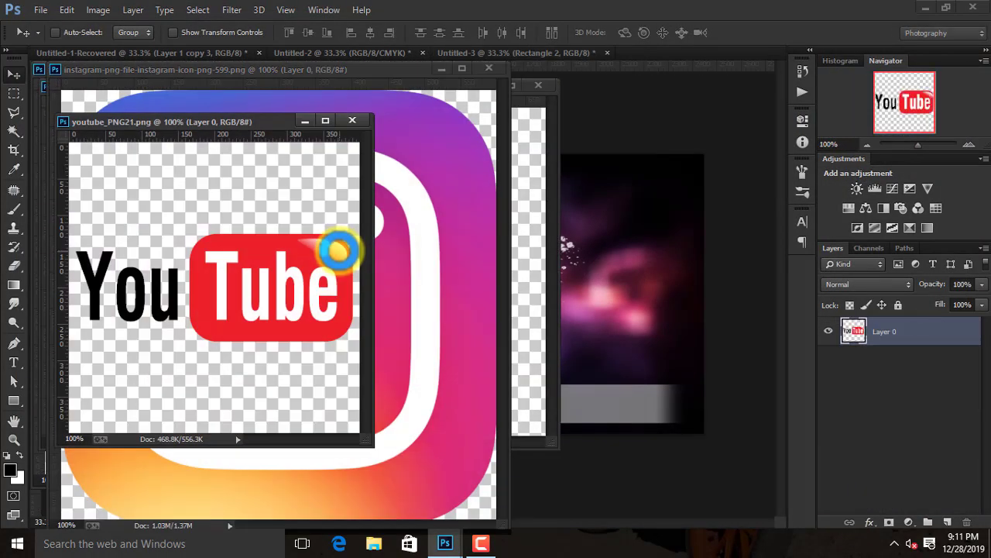
# Bring the YouTube, Instagram, Gmail and Facebook icons into the Untitled-3 banner and close each source image.
pyautogui.moveTo(336, 250); pyautogui.dragTo(597, 265)
pyautogui.click(350, 121)
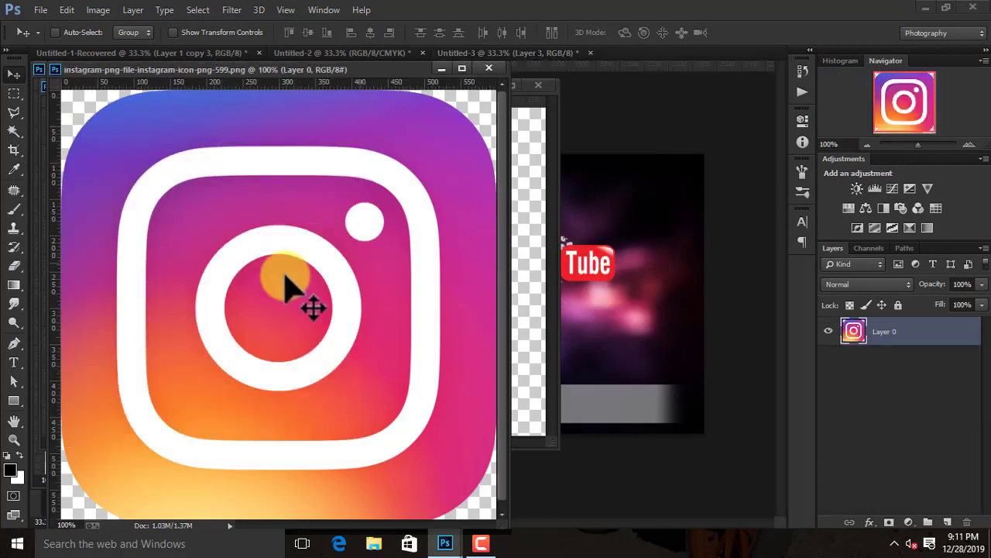
pyautogui.moveTo(310, 294); pyautogui.dragTo(667, 256)
pyautogui.click(488, 69)
pyautogui.moveTo(381, 232); pyautogui.dragTo(594, 194)
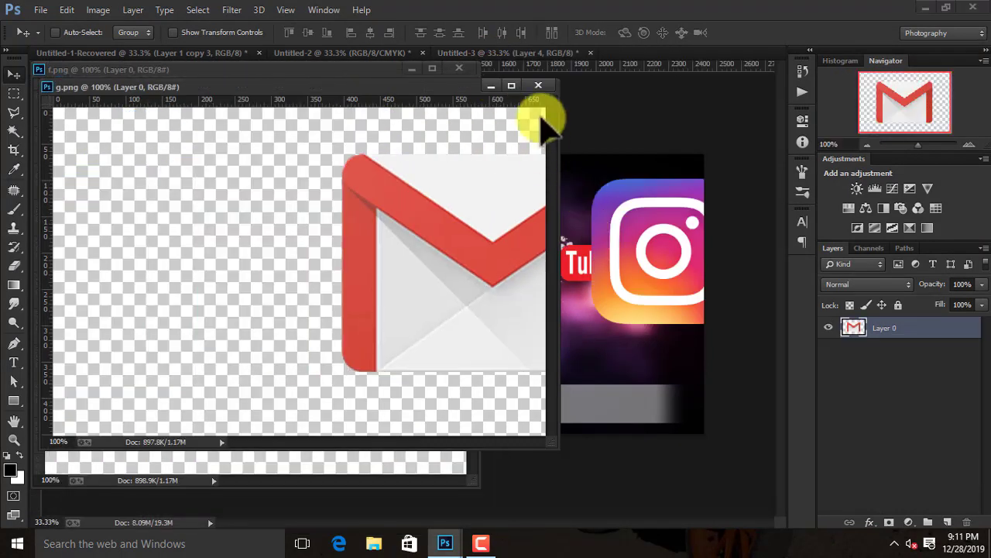
pyautogui.click(538, 84)
pyautogui.moveTo(262, 317); pyautogui.dragTo(592, 333)
pyautogui.click(458, 69)
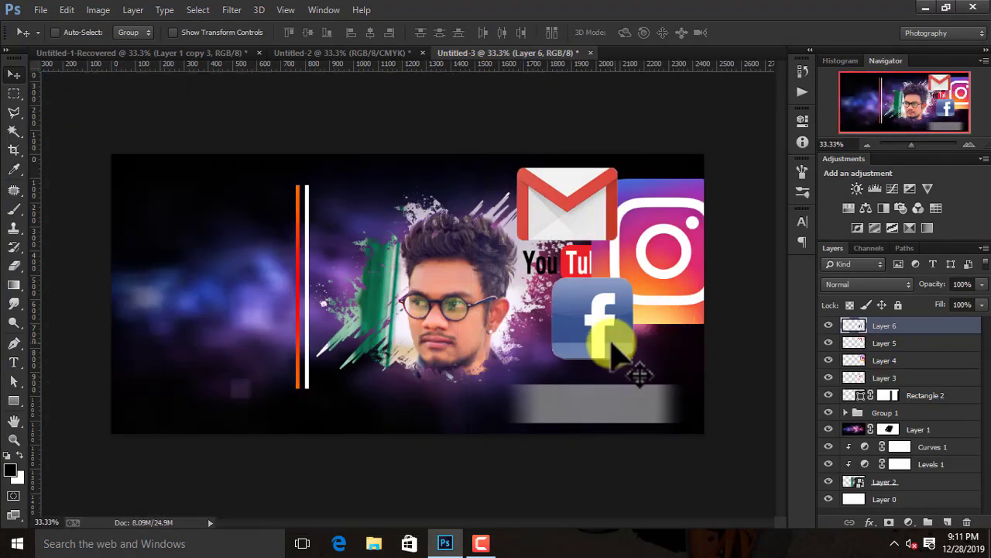
# Scale the Facebook icon on Layer 6 down to fit the grey bar and place it at the bar's left end.
pyautogui.hotkey('ctrl', '+')
pyautogui.moveTo(523, 522); pyautogui.dragTo(571, 523)
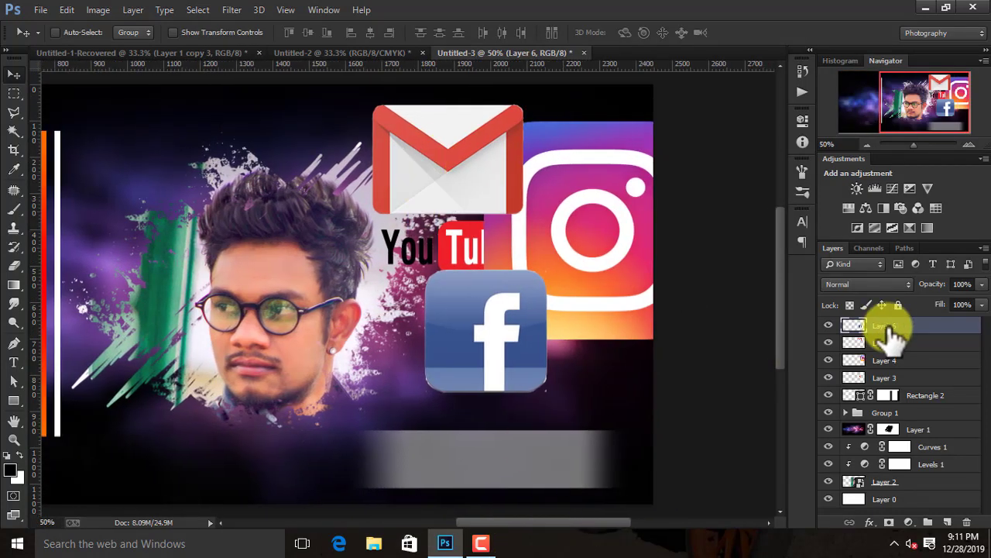
pyautogui.hotkey('ctrl', 't')
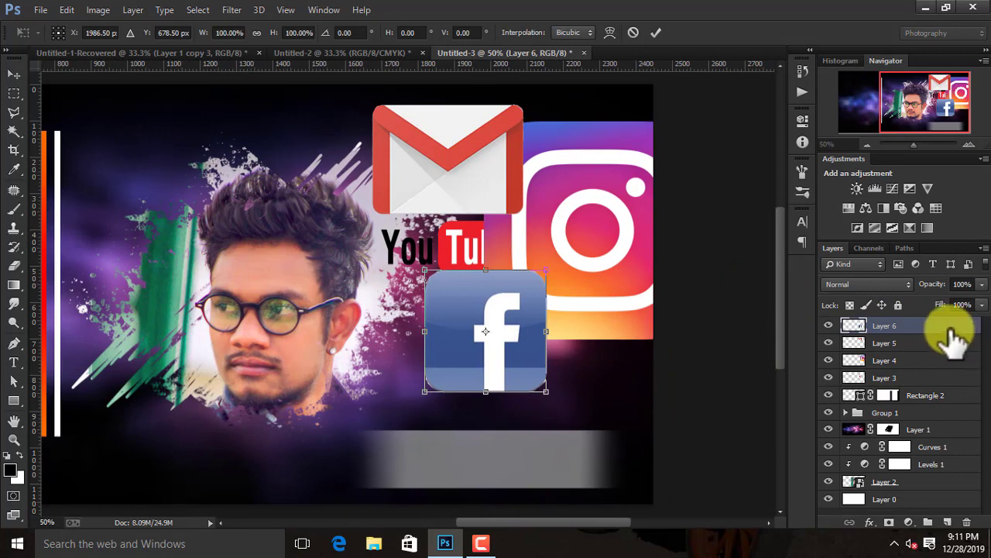
pyautogui.moveTo(546, 271); pyautogui.dragTo(414, 459)
pyautogui.press('Return')
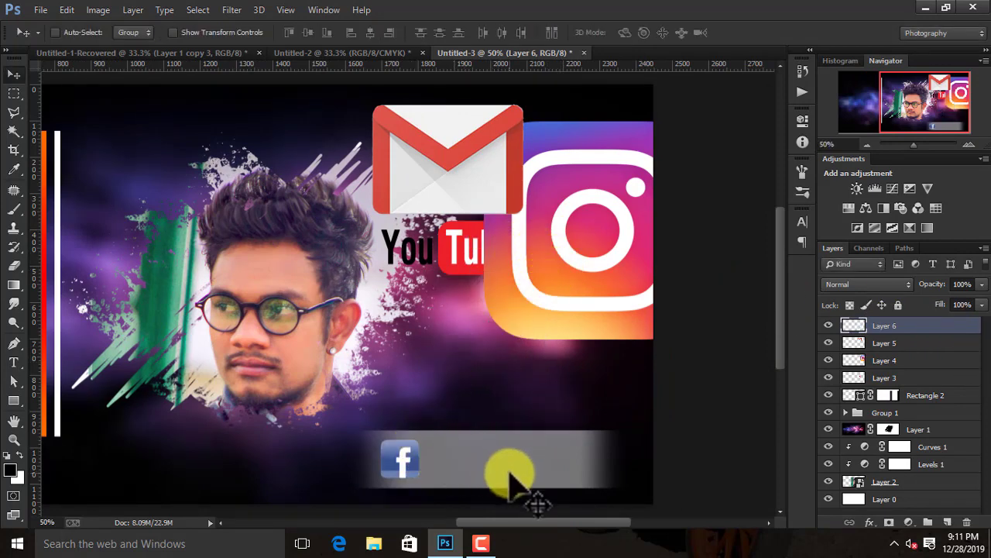
# Darken the Facebook icon with Levels: input black 38, midtone 0.76 and output white 244.
pyautogui.hotkey('ctrl', 'l')
pyautogui.moveTo(488, 92); pyautogui.dragTo(770, 83)
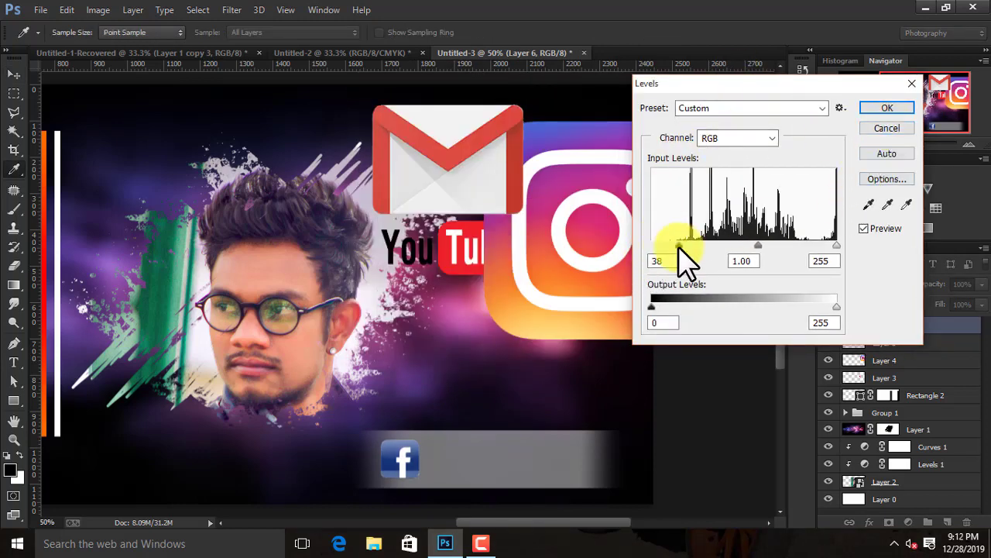
pyautogui.moveTo(757, 247)
pyautogui.mouseDown()
pyautogui.moveTo(802, 245)
pyautogui.moveTo(773, 247)
pyautogui.mouseUp()
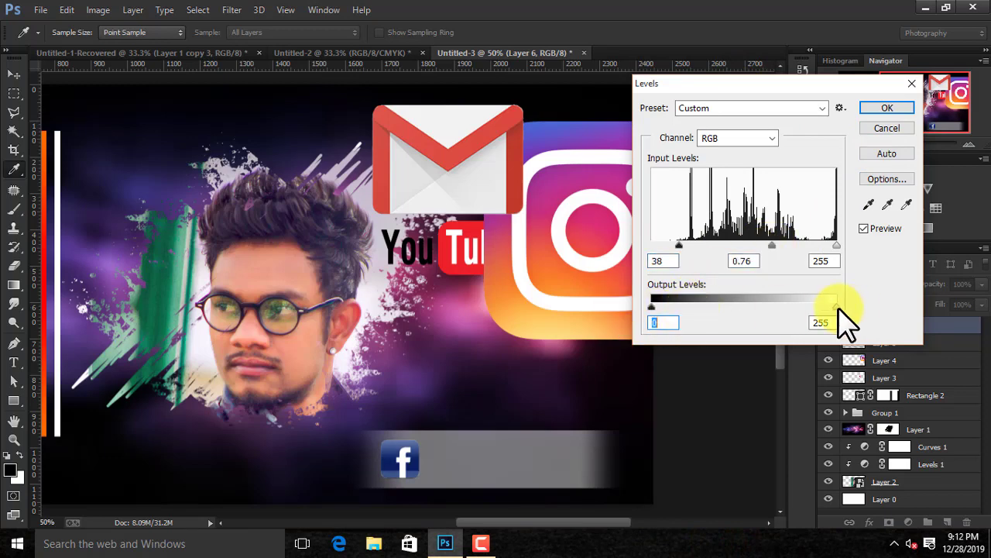
pyautogui.click(884, 108)
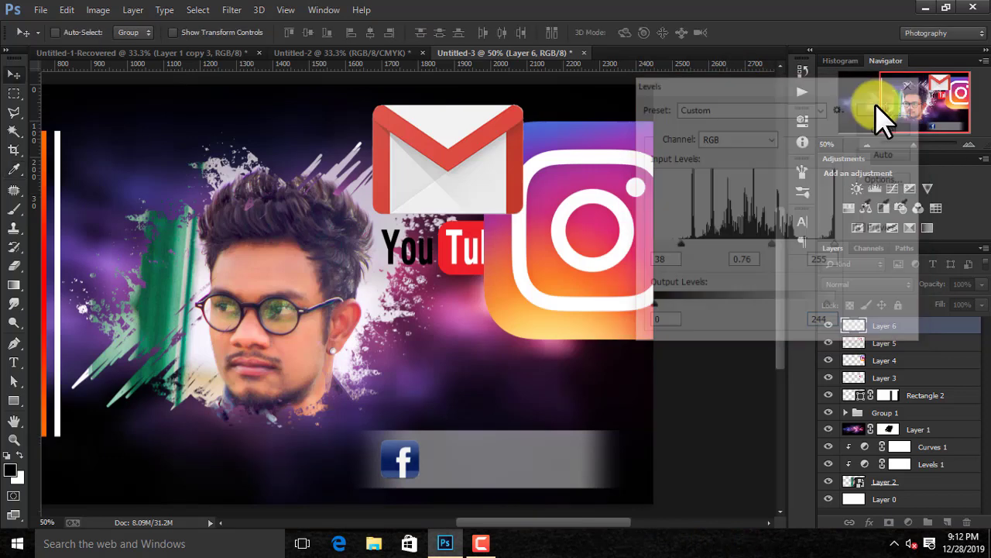
# Rename the Facebook icon layer f, and move the Gmail icon on Layer 5 to the grey bar, scaled to about 28%.
pyautogui.write('f')
pyautogui.click(885, 343)
pyautogui.click(829, 341)
pyautogui.click(829, 341)
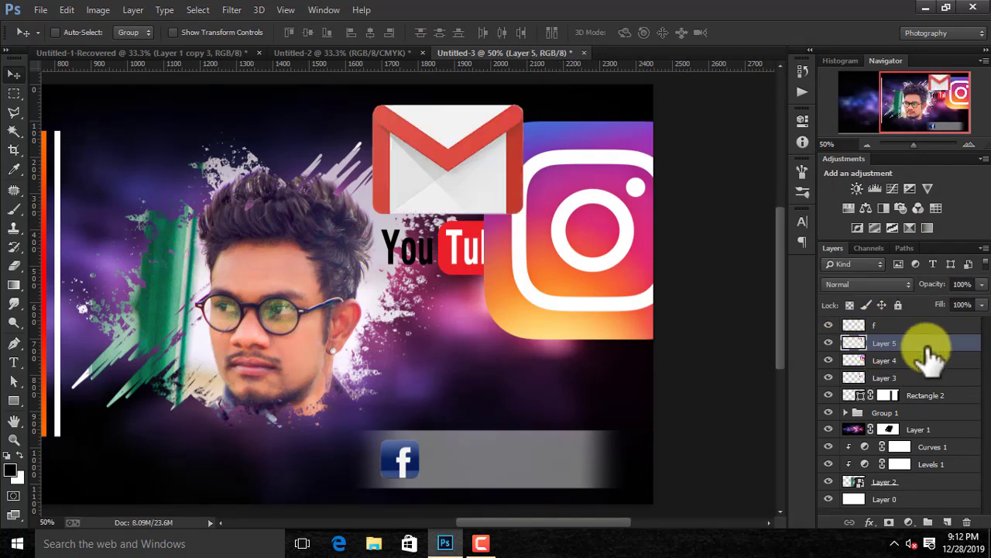
pyautogui.click(438, 178)
pyautogui.moveTo(462, 178); pyautogui.dragTo(534, 465)
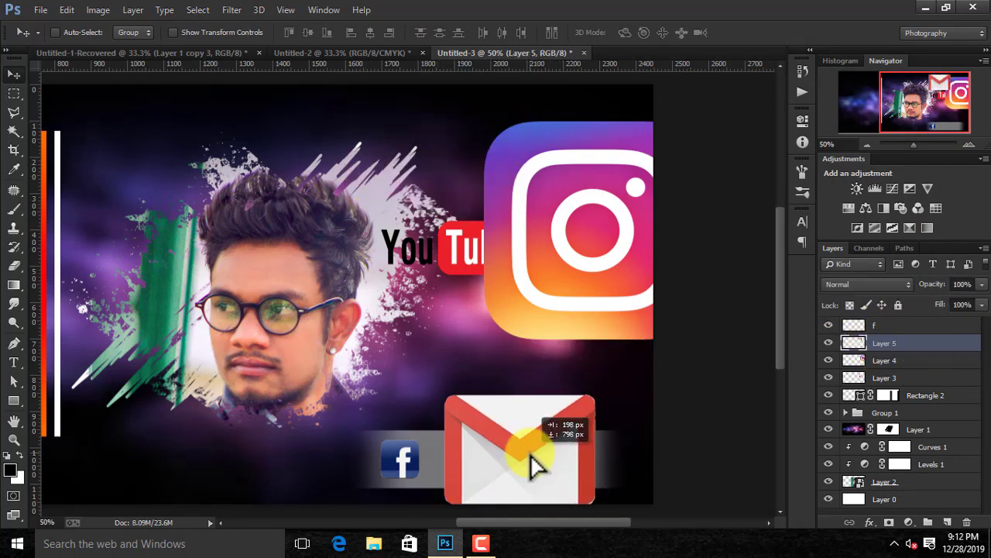
pyautogui.hotkey('ctrl', 't')
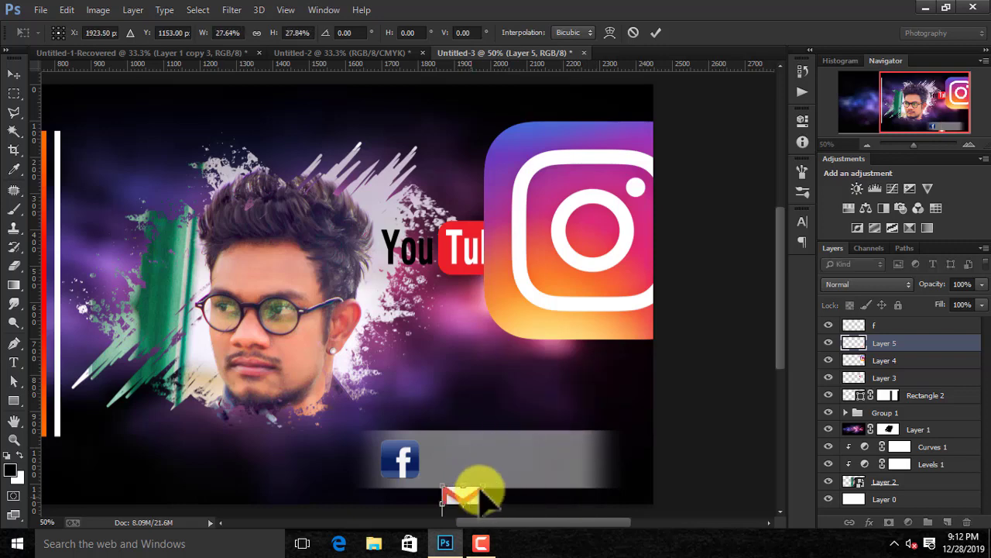
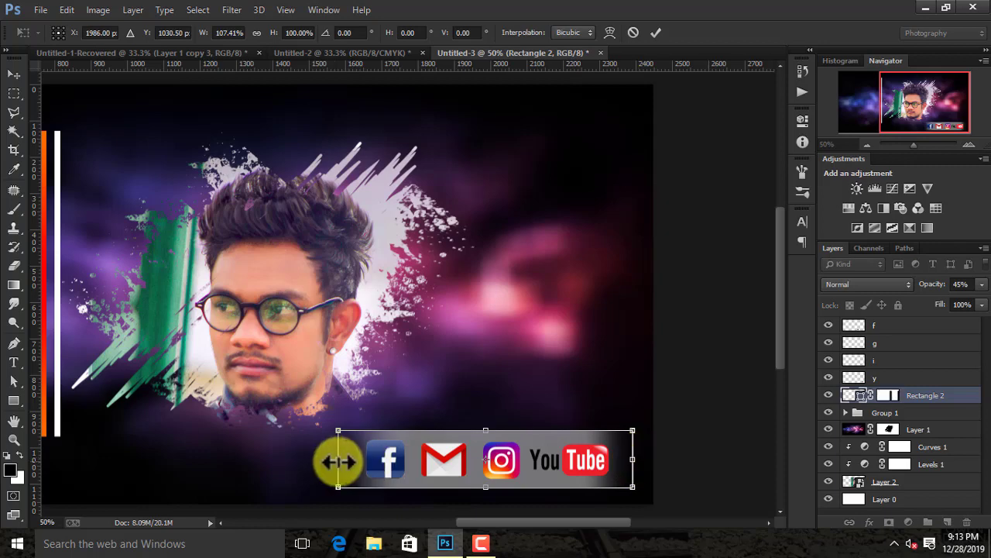
# Widen the grey Rectangle 2 bar leftward so it extends beyond the Facebook icon, and apply the transform.
pyautogui.moveTo(338, 458); pyautogui.dragTo(319, 460)
pyautogui.press('Return')
pyautogui.hotkey('ctrl', '-')
pyautogui.hotkey('ctrl', '-')
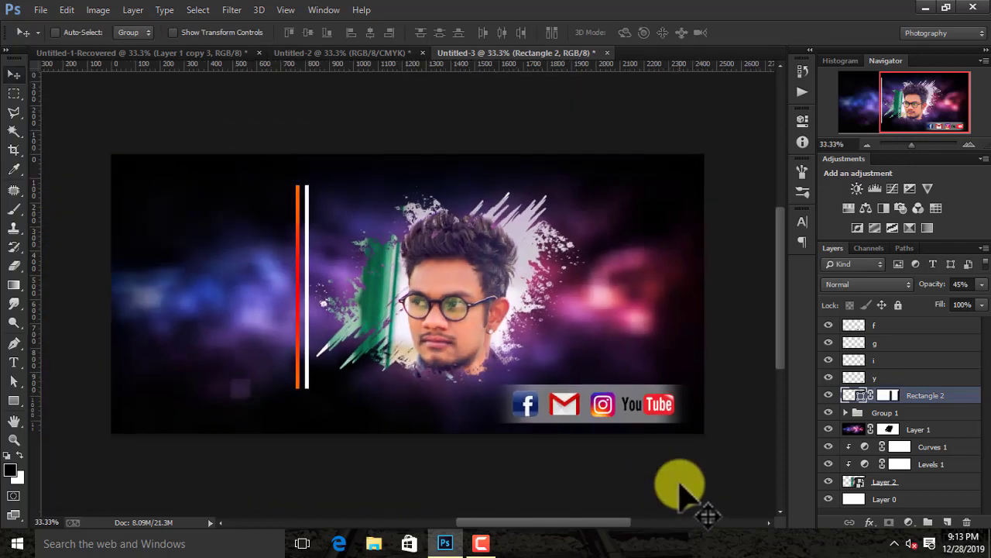
# Set the fill of the Rectangle 2 bar to 44%.
pyautogui.hotkey('ctrl', '+')
pyautogui.hotkey('ctrl', '+')
pyautogui.hotkey('ctrl', '+')
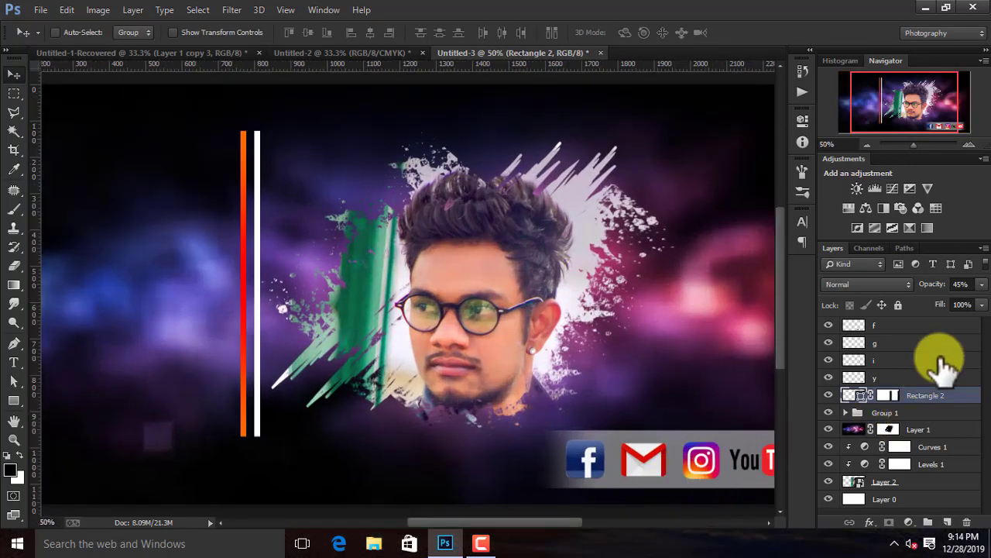
pyautogui.click(982, 305)
pyautogui.moveTo(959, 320); pyautogui.dragTo(943, 318)
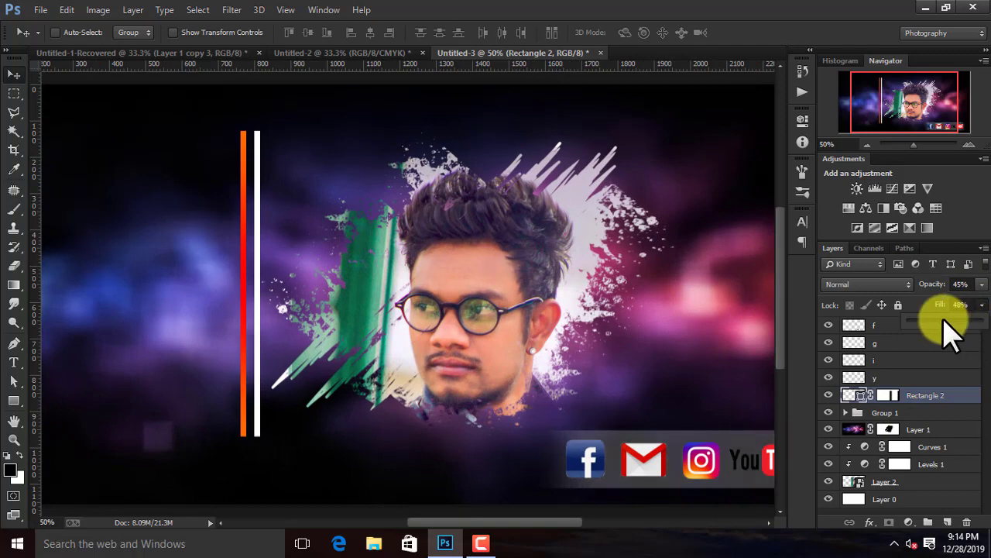
pyautogui.press('Return')
pyautogui.hotkey('ctrl', '-')
pyautogui.hotkey('ctrl', '-')
pyautogui.hotkey('ctrl', '-')
pyautogui.hotkey('ctrl', '+')
pyautogui.hotkey('ctrl', '+')
pyautogui.hotkey('ctrl', '+')
pyautogui.moveTo(944, 318); pyautogui.dragTo(941, 317)
pyautogui.press('Return')
pyautogui.hotkey('ctrl', '-')
pyautogui.hotkey('ctrl', '-')
pyautogui.hotkey('ctrl', '+')
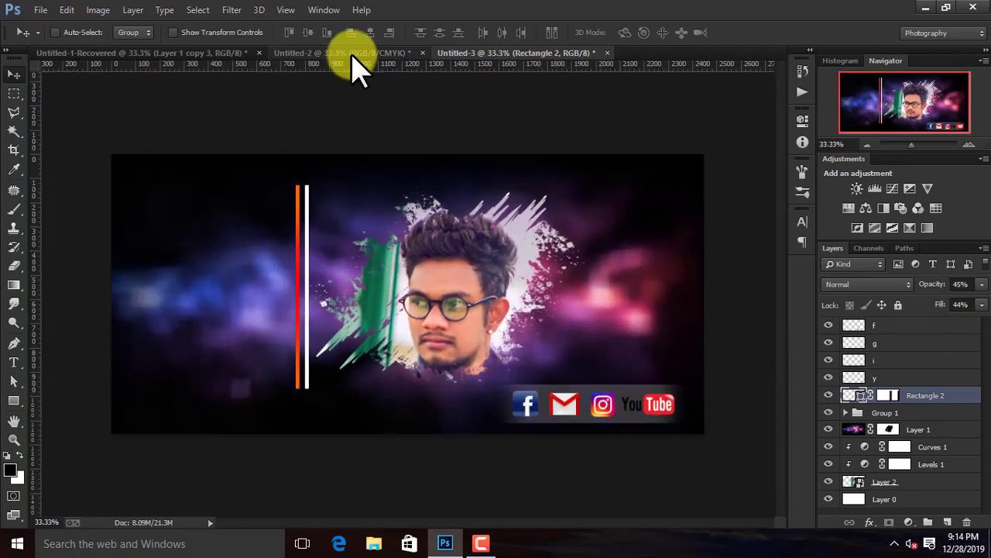
# Shift the list right of the portrait in Untitled-2 slightly right and up, and return to the Untitled-3 banner.
pyautogui.click(352, 54)
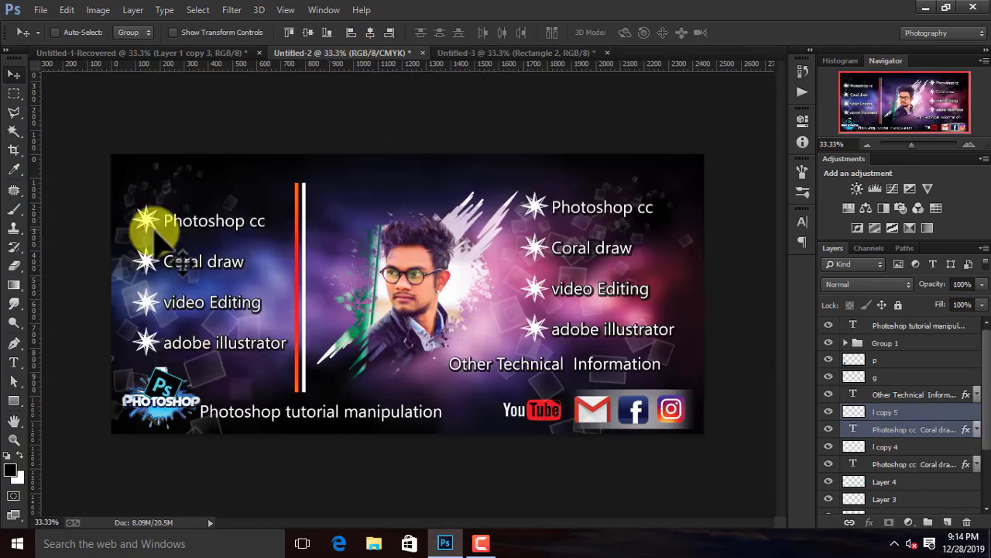
pyautogui.moveTo(262, 438)
pyautogui.mouseDown()
pyautogui.moveTo(303, 420)
pyautogui.moveTo(274, 432)
pyautogui.mouseUp()
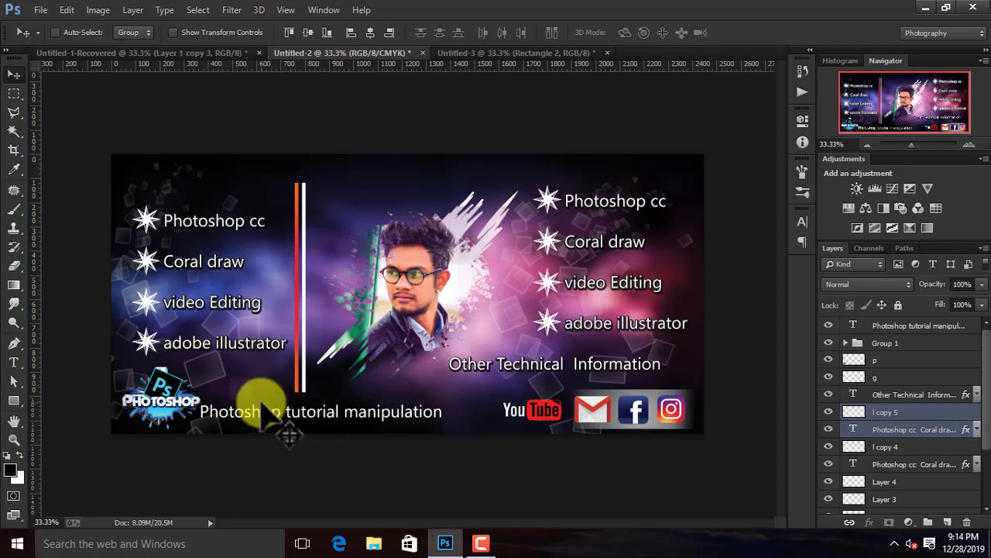
pyautogui.click(467, 53)
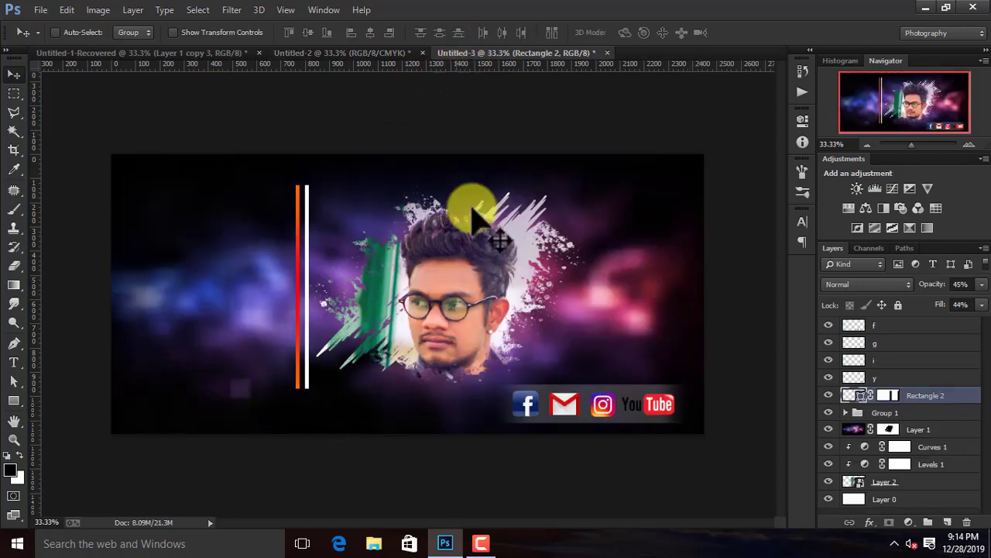
# Group the four social media icon layers f, g, i and y together with Rectangle 2.
pyautogui.hotkey('ctrl', '+')
pyautogui.moveTo(283, 290); pyautogui.dragTo(471, 294)
pyautogui.click(874, 324)
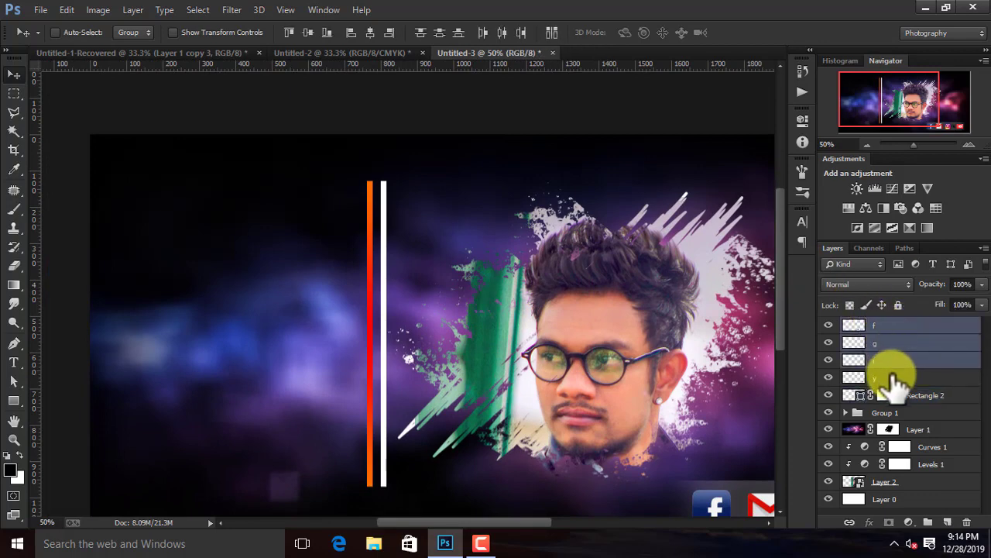
pyautogui.keyDown('shift'); pyautogui.click(896, 391); pyautogui.keyUp('shift')
pyautogui.moveTo(896, 391); pyautogui.dragTo(922, 521)
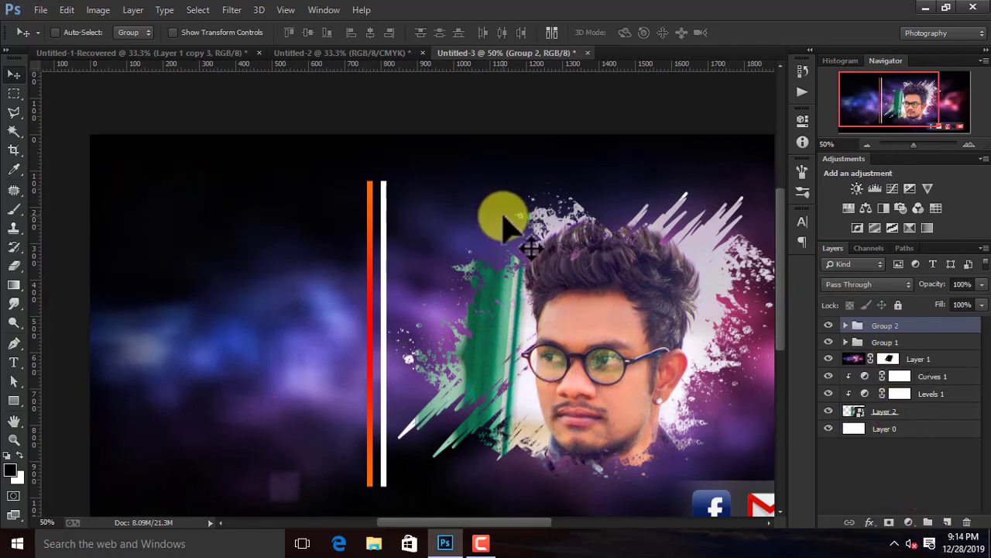
pyautogui.hotkey('ctrl', '-')
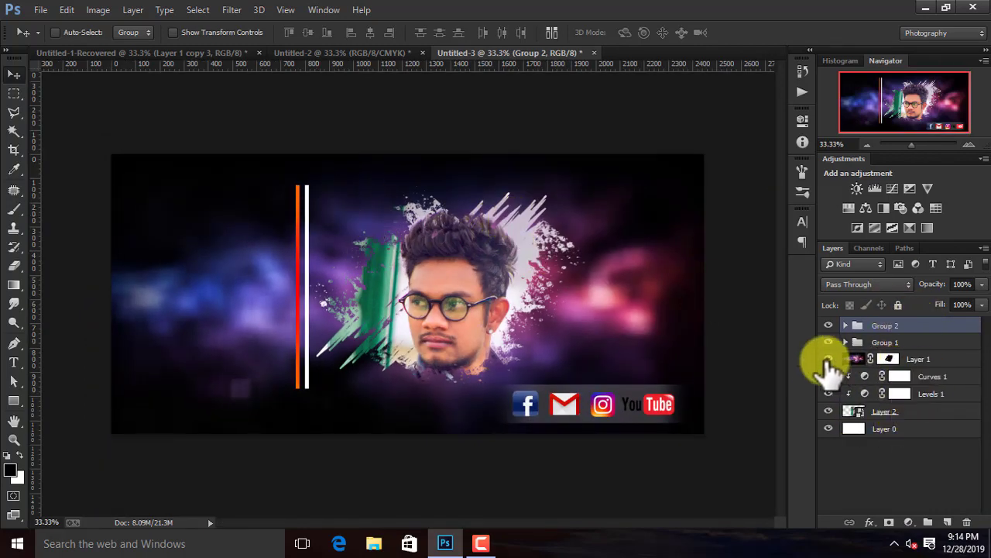
# Stretch the orange and white bars in Group 1 to 104.76% height and place them lower on the banner.
pyautogui.click(910, 343)
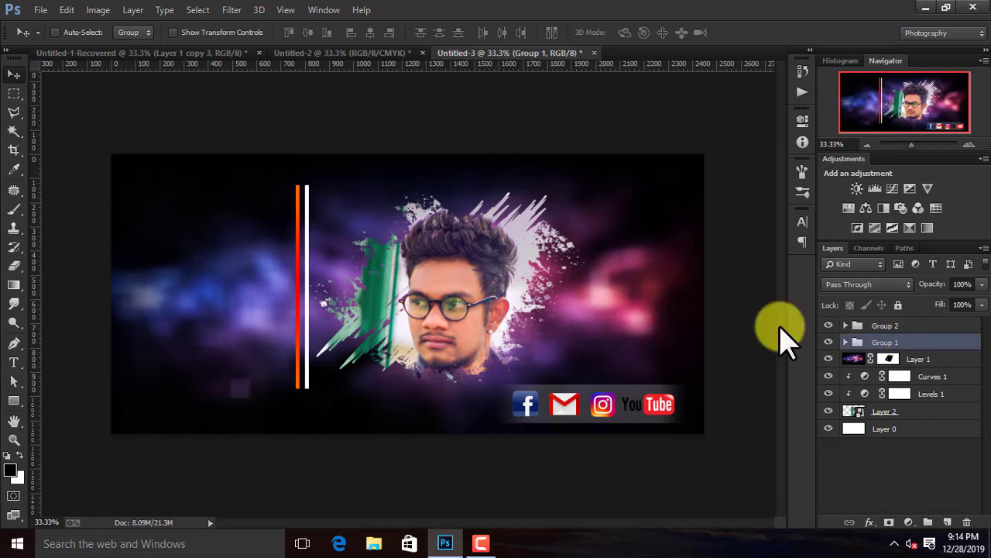
pyautogui.hotkey('ctrl', 't')
pyautogui.moveTo(302, 186)
pyautogui.mouseDown()
pyautogui.moveTo(303, 210)
pyautogui.moveTo(302, 195)
pyautogui.mouseUp()
pyautogui.moveTo(303, 386)
pyautogui.mouseDown()
pyautogui.moveTo(299, 377)
pyautogui.moveTo(302, 418)
pyautogui.moveTo(302, 403)
pyautogui.mouseUp()
pyautogui.moveTo(302, 193); pyautogui.dragTo(302, 204)
pyautogui.moveTo(303, 403); pyautogui.dragTo(304, 418)
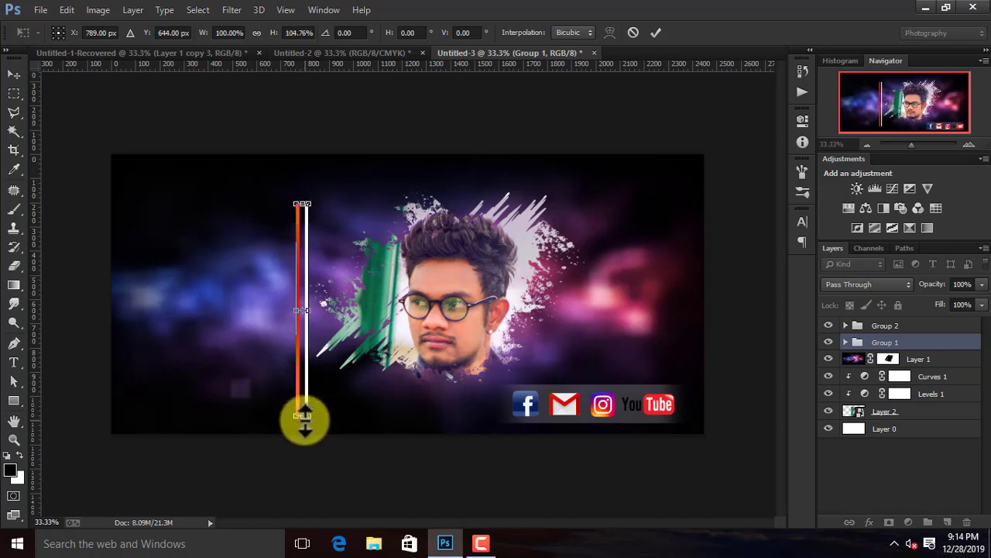
pyautogui.click(656, 33)
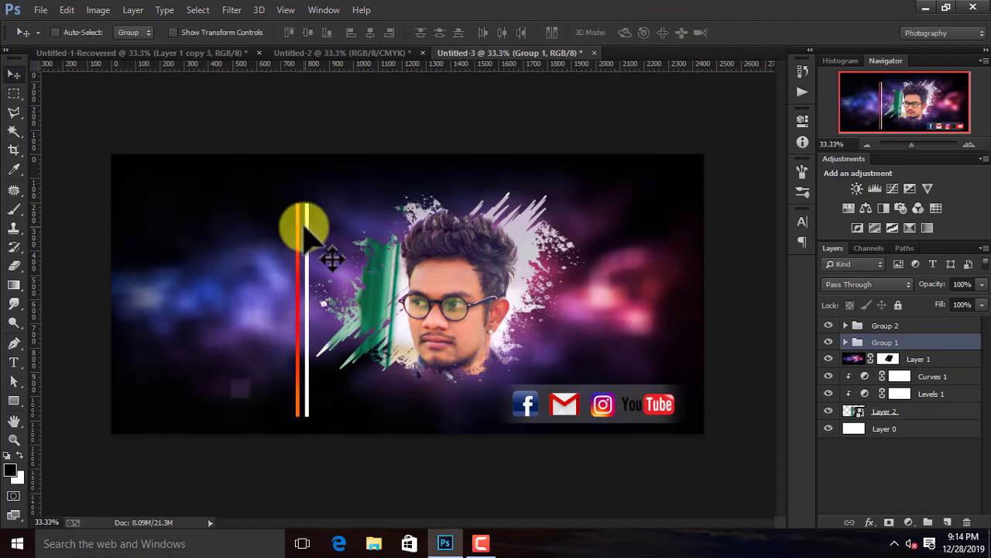
# Add the text TUTORIAL TECHNICAL in white 21 pt Leelawadee UI Regular near the banner's upper-left corner.
pyautogui.click(14, 362)
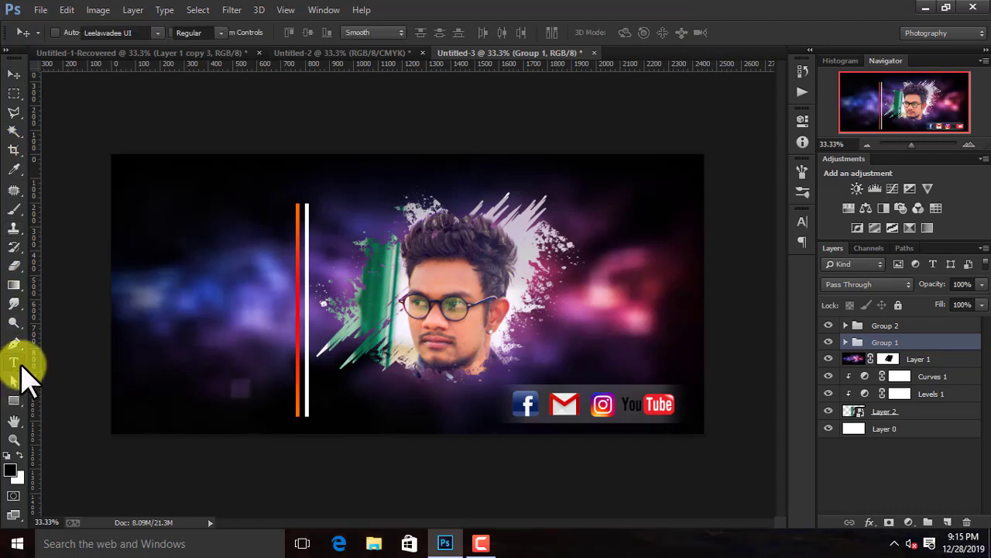
pyautogui.click(151, 190)
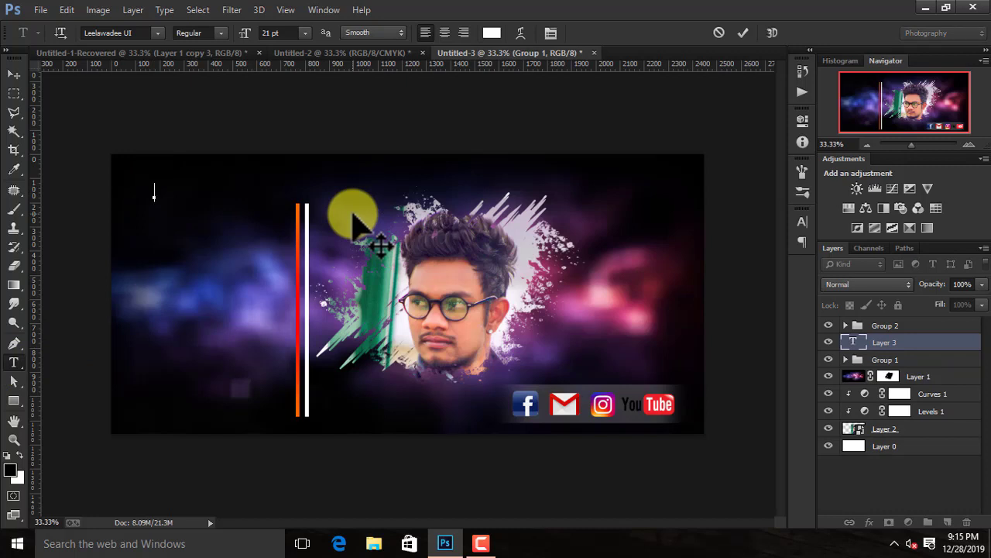
pyautogui.click(481, 543)
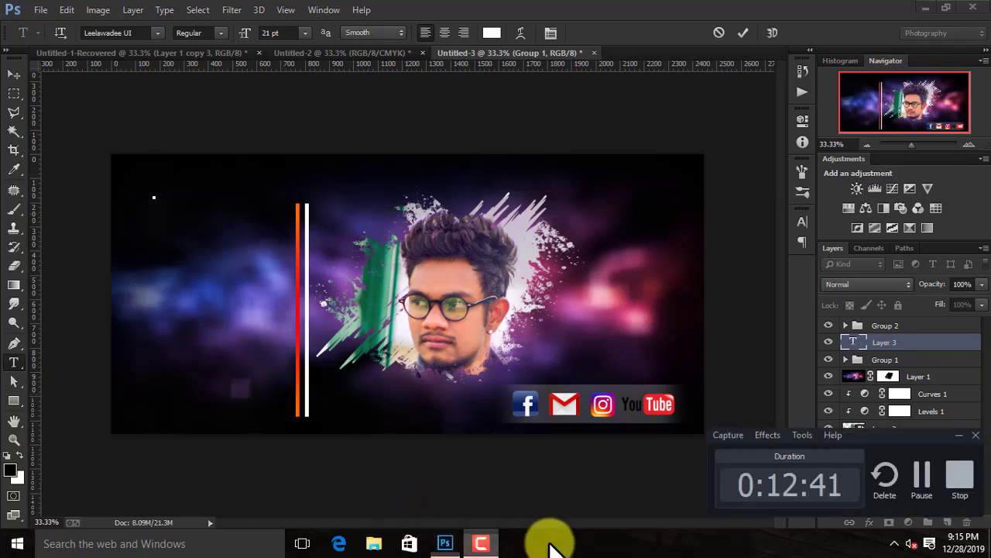
pyautogui.click(917, 469)
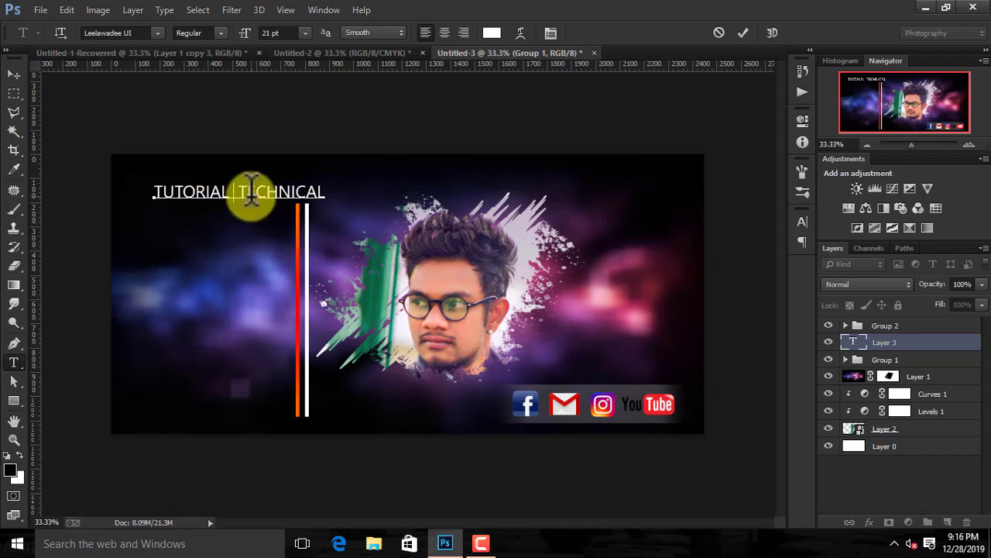
# Reorder the heading's words to read TECHNICAL TUTORIAL and nudge the text slightly up and right.
pyautogui.press('BackSpace')
pyautogui.press('BackSpace')
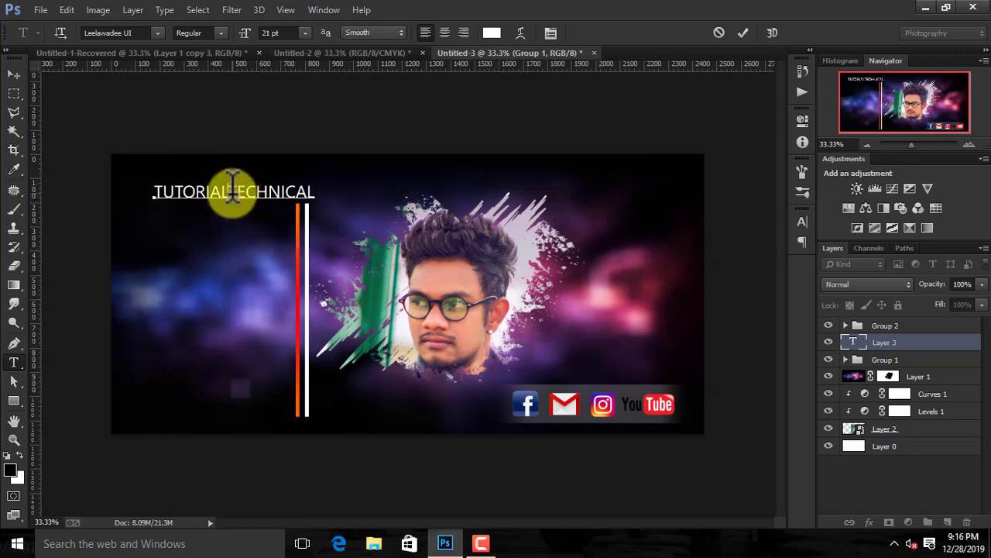
pyautogui.moveTo(228, 190); pyautogui.dragTo(67, 189)
pyautogui.hotkey('ctrl', 'c')
pyautogui.press('BackSpace')
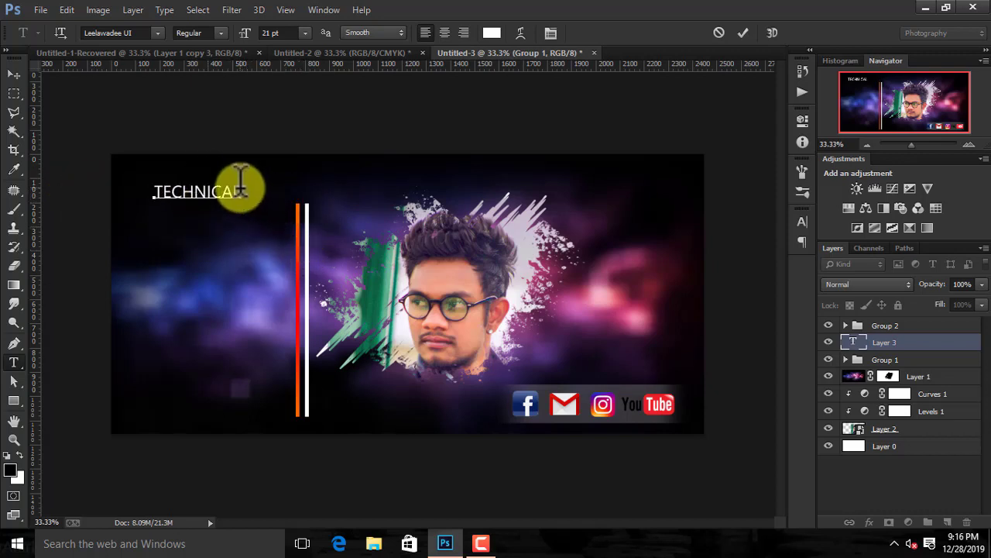
pyautogui.hotkey('ctrl', 'v')
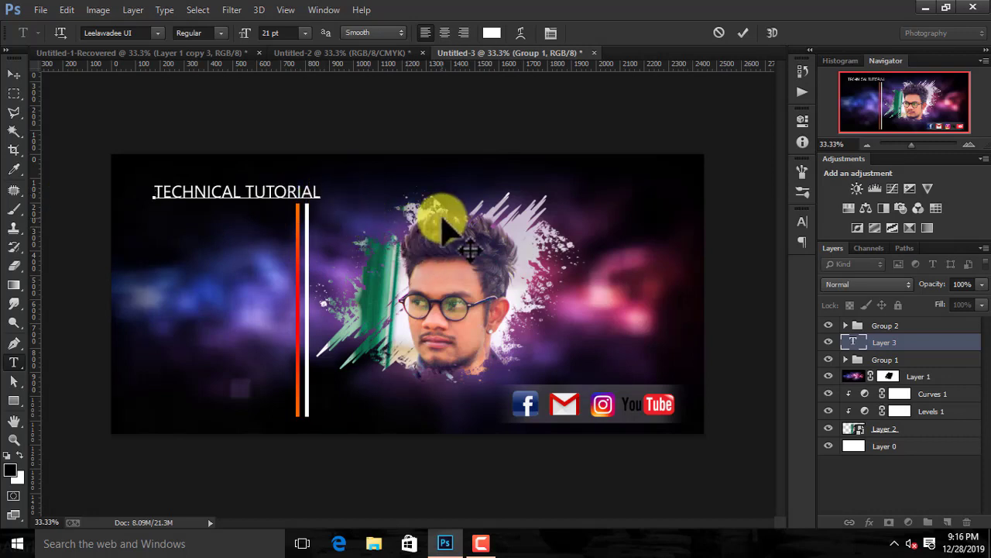
pyautogui.click(14, 74)
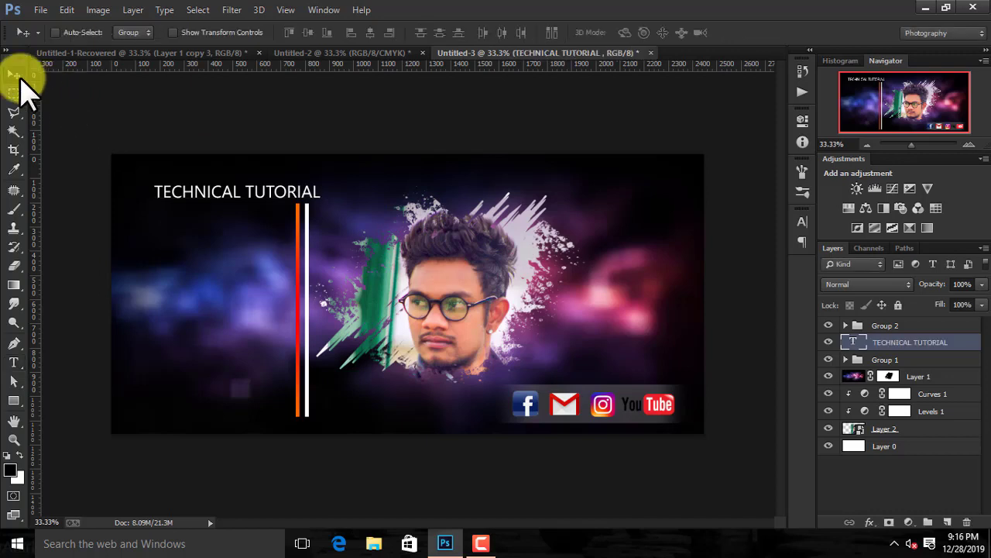
pyautogui.moveTo(259, 194); pyautogui.dragTo(261, 191)
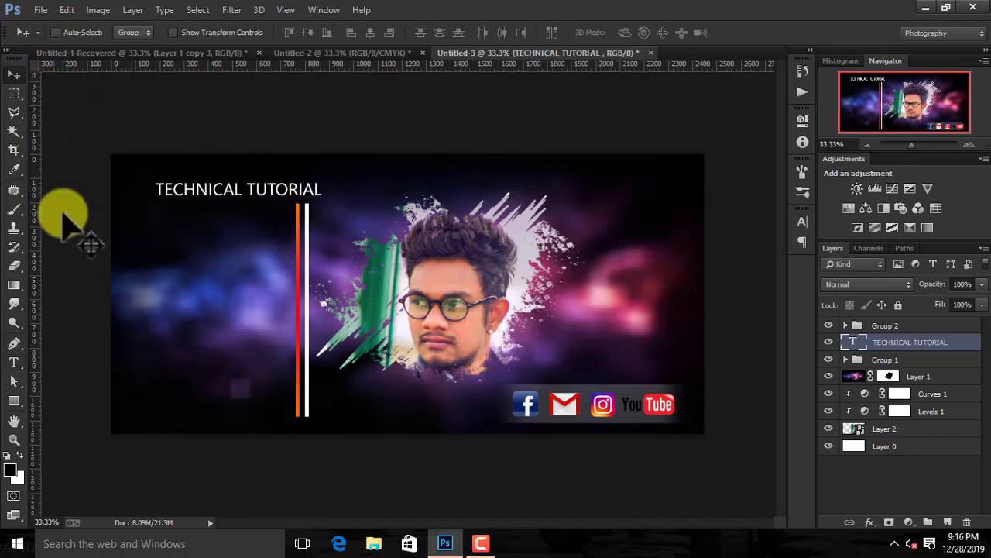
# Enclose the TECHNICAL TUTORIAL heading in double vertical bars with spaces on both sides.
pyautogui.click(14, 361)
pyautogui.click(160, 195)
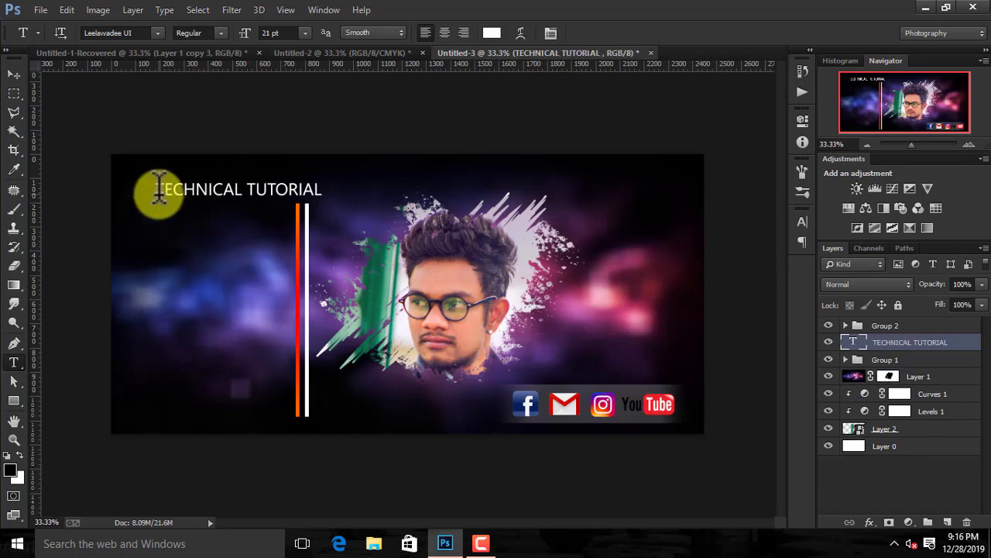
pyautogui.write('.')
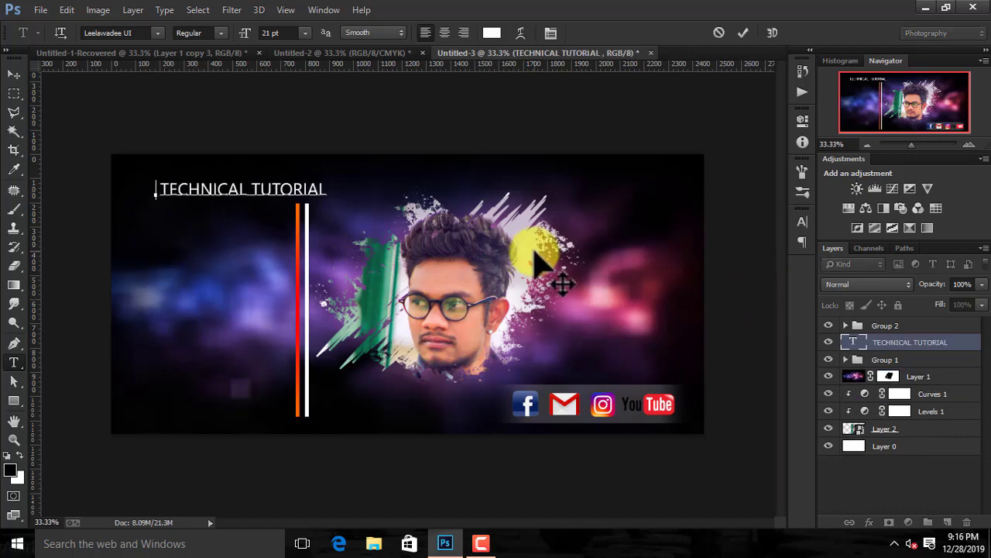
pyautogui.write('||')
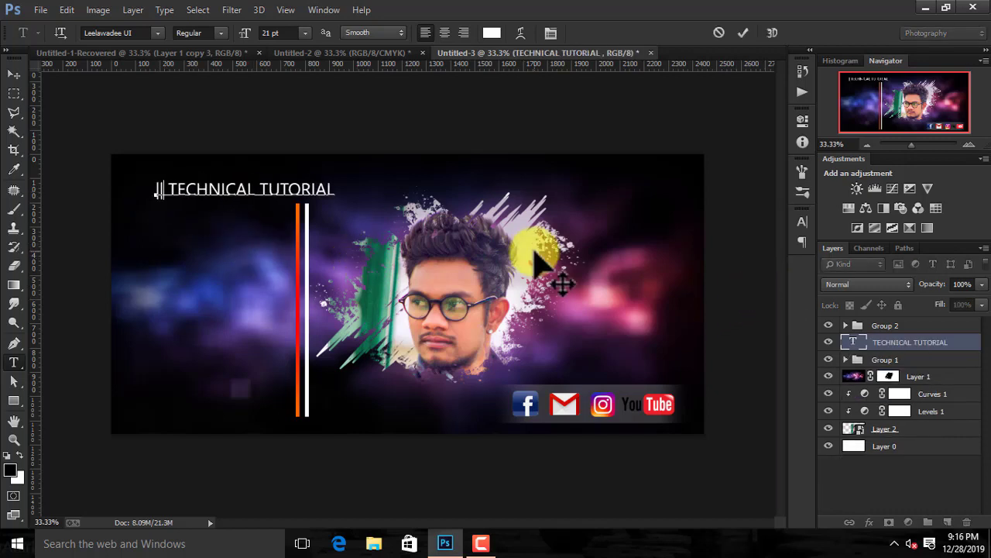
pyautogui.click(332, 188)
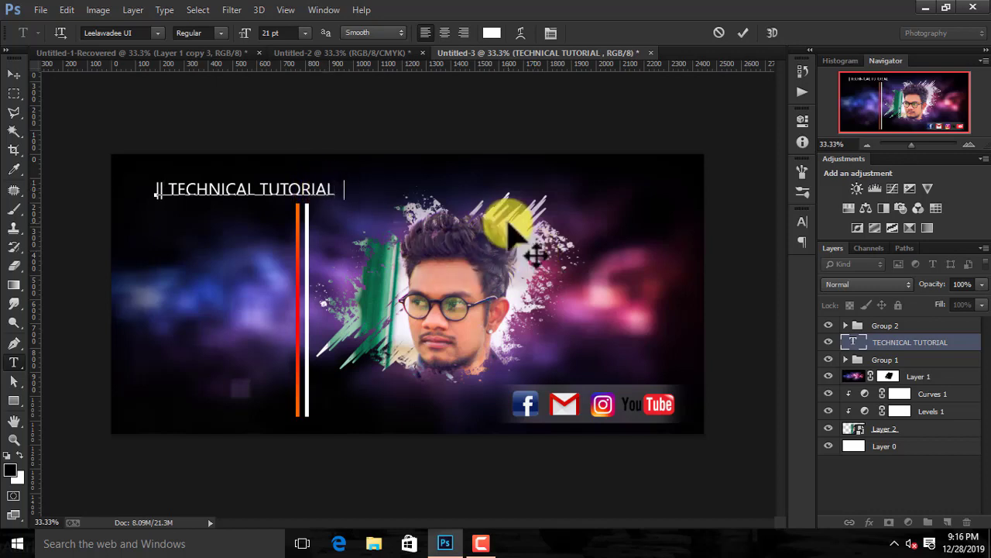
pyautogui.click(166, 188)
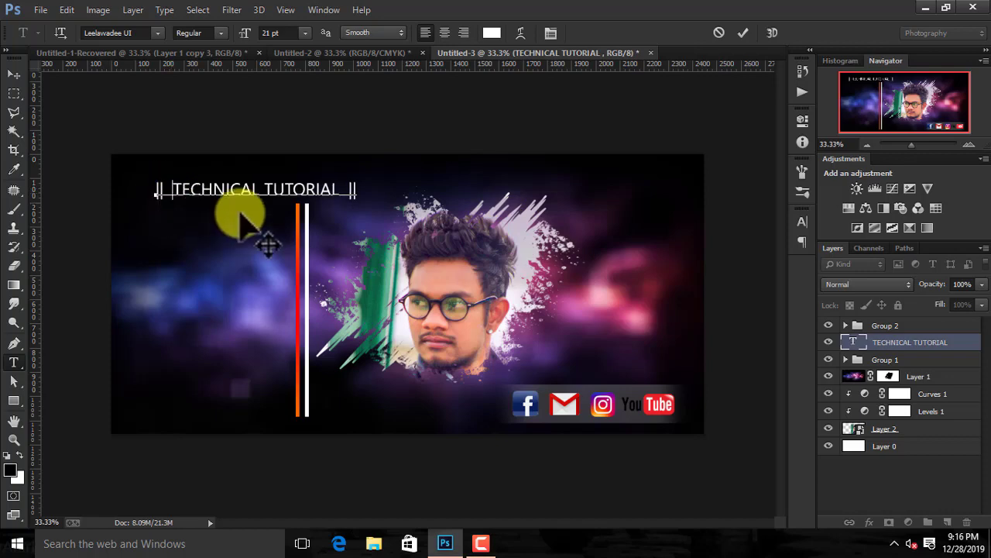
# Try other fonts on the words TECHNICAL TUTORIAL, including Microsoft YaHei and SimSun-ExtB.
pyautogui.moveTo(174, 186); pyautogui.dragTo(341, 171)
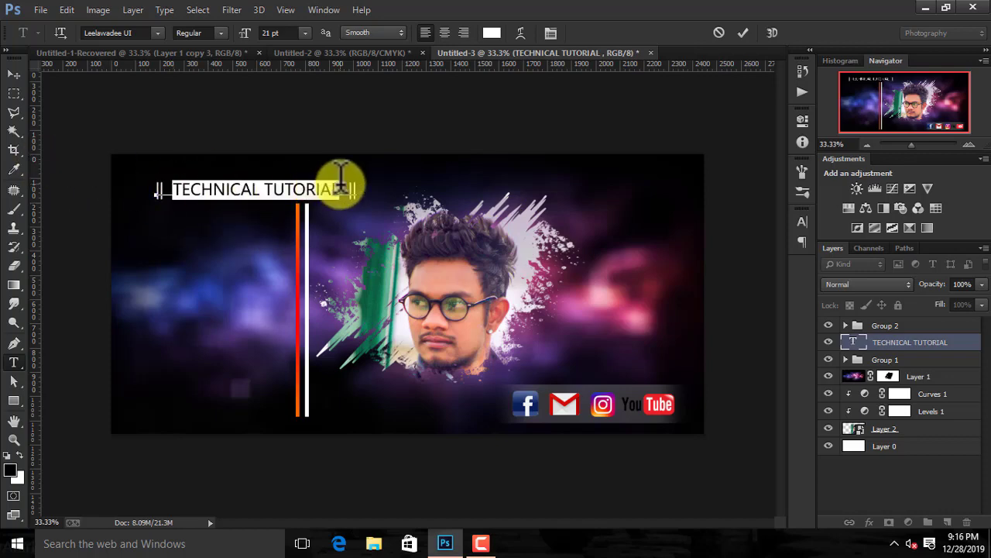
pyautogui.click(82, 29)
pyautogui.click(92, 32)
pyautogui.click(93, 32)
pyautogui.press('Down')
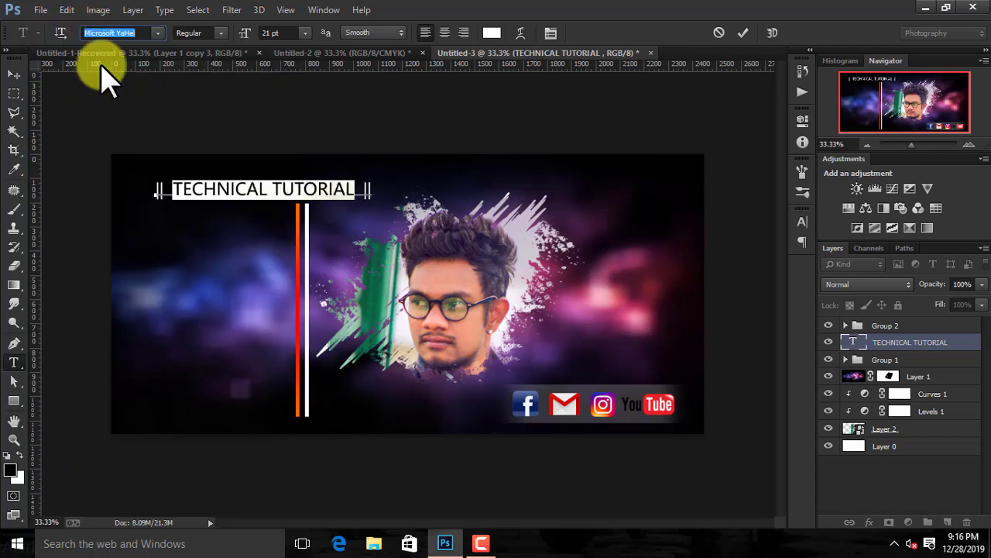
pyautogui.press('Down')
pyautogui.press('Down')
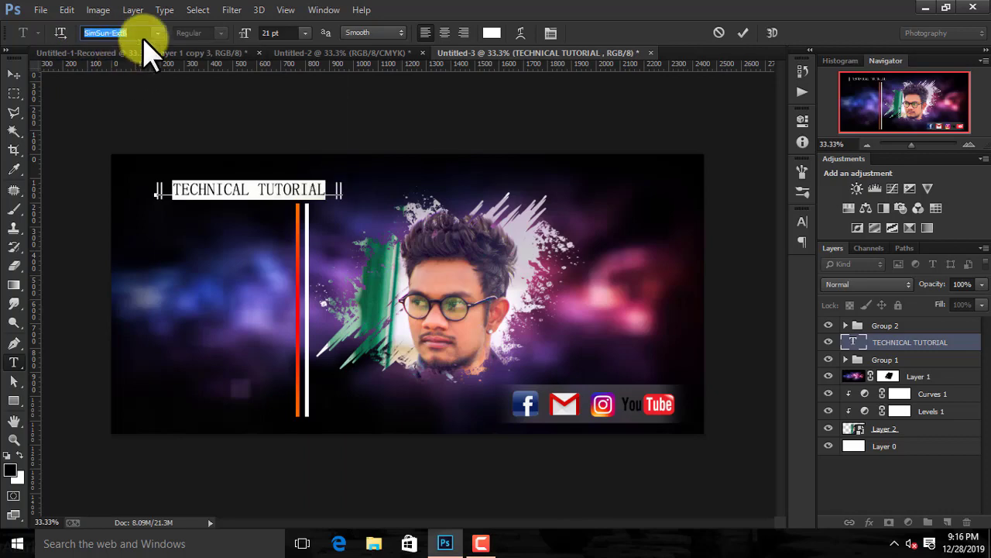
pyautogui.click(157, 33)
pyautogui.click(484, 540)
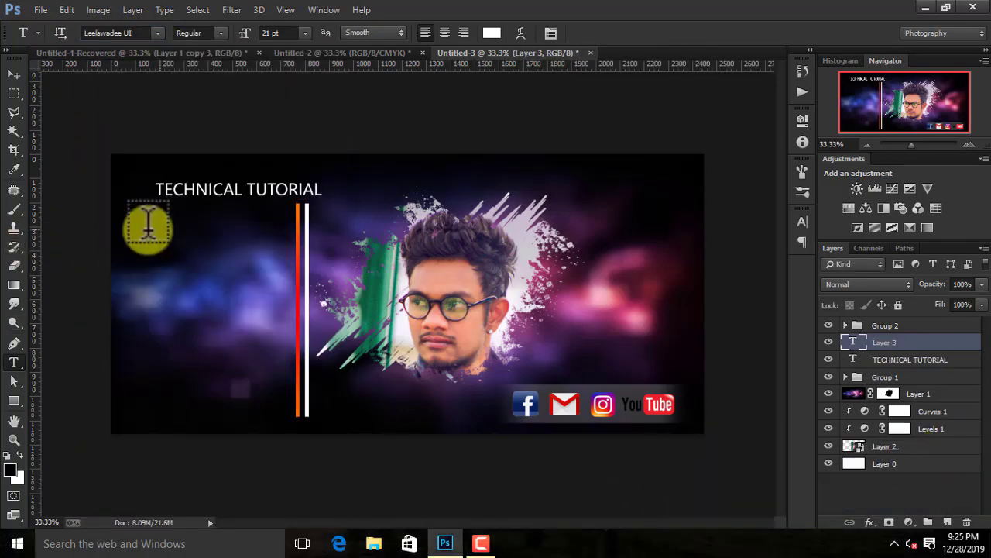
# Replace the heading text with || TECHNICAL TUTORIAL FOR B EGINNING || in 23 pt Source Sans Pro Black.
pyautogui.click(173, 193)
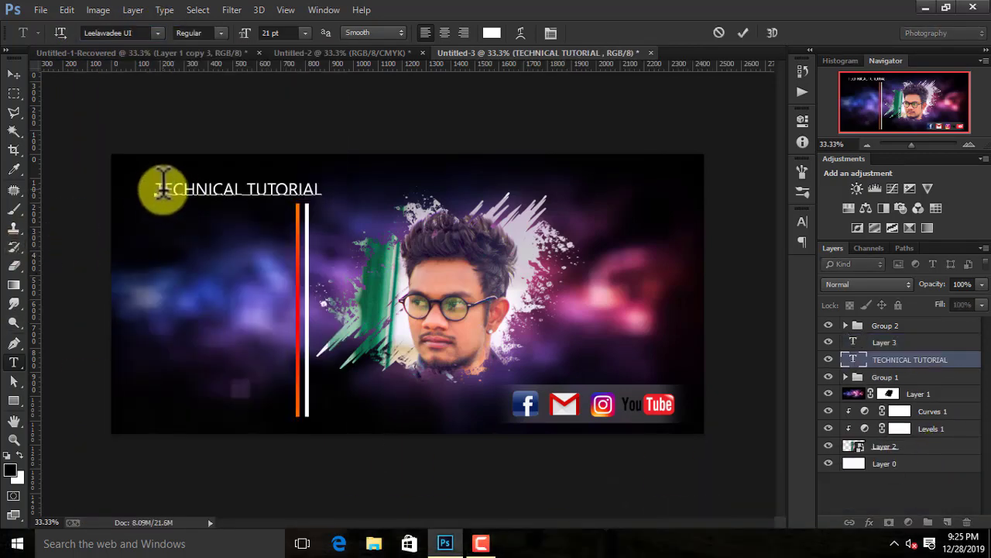
pyautogui.moveTo(163, 189); pyautogui.dragTo(349, 202)
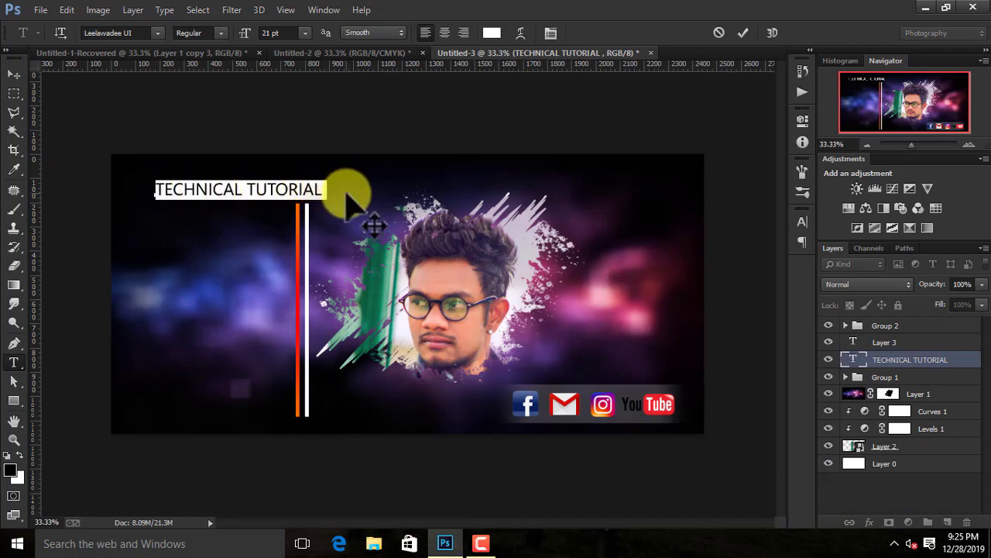
pyautogui.press('BackSpace')
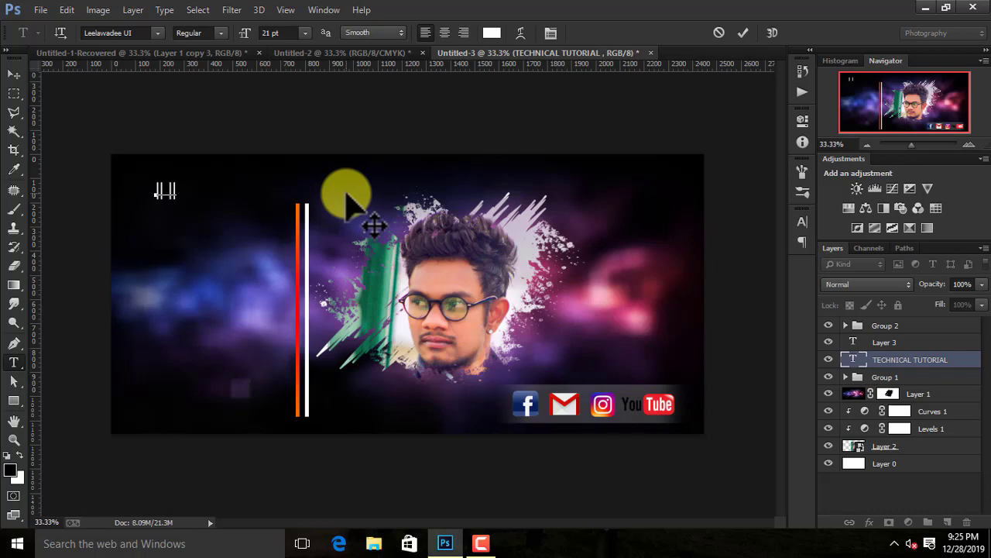
pyautogui.write('TECHNICAL TUTORIAL FOR B EGINNING')
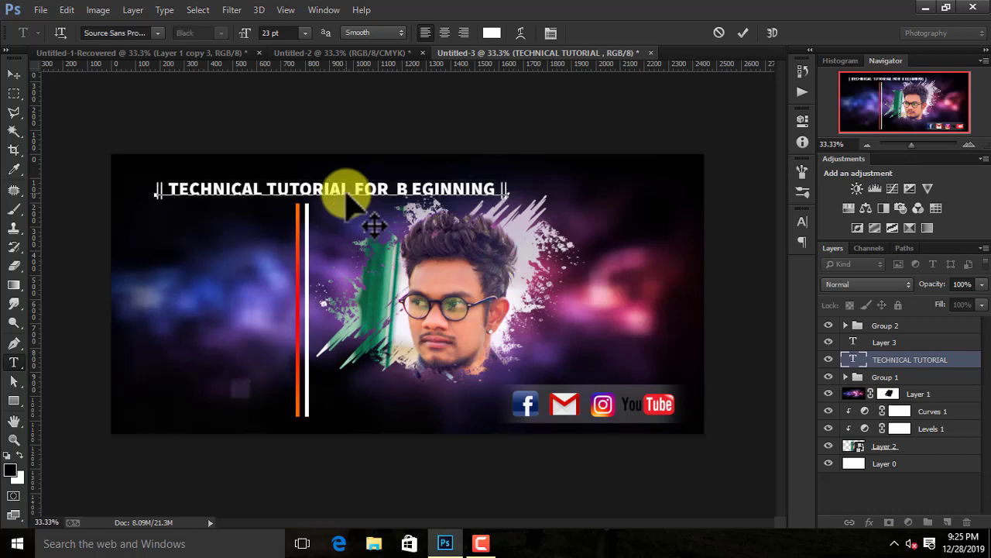
pyautogui.tripleClick(322, 188)
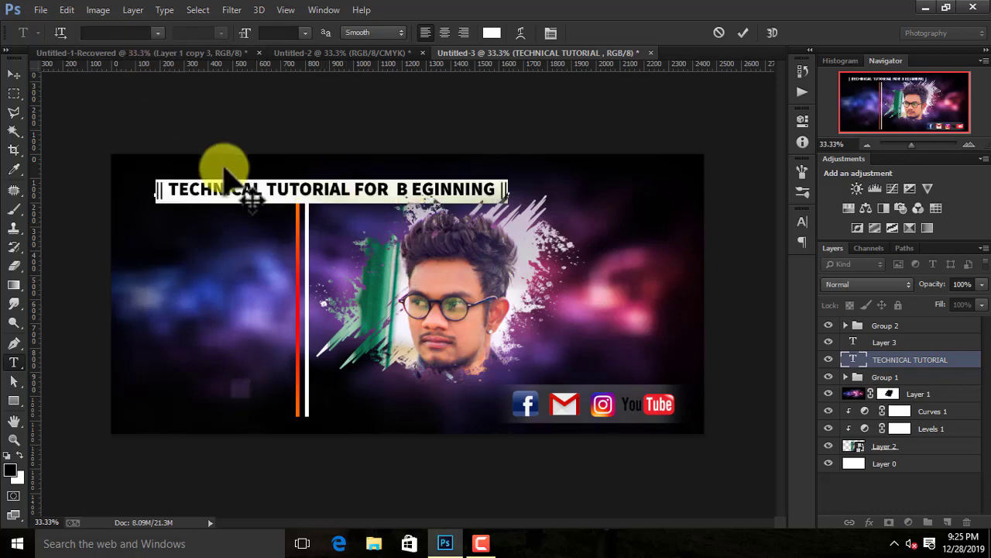
pyautogui.click(158, 34)
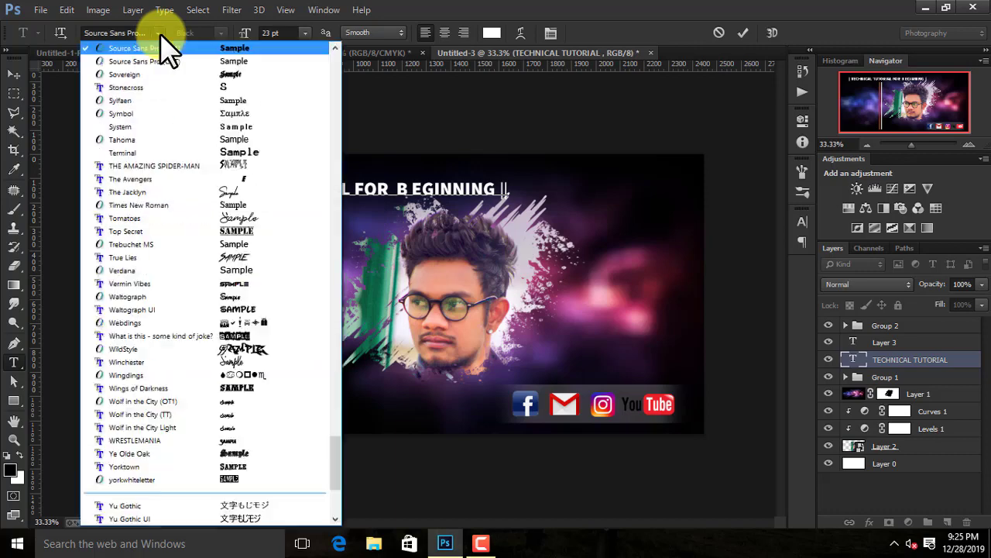
pyautogui.click(267, 47)
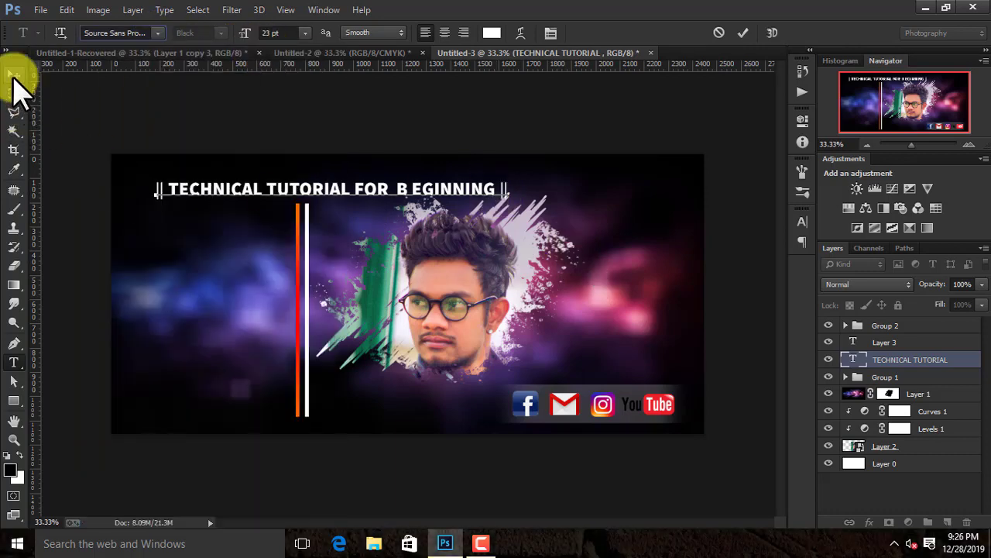
pyautogui.click(14, 75)
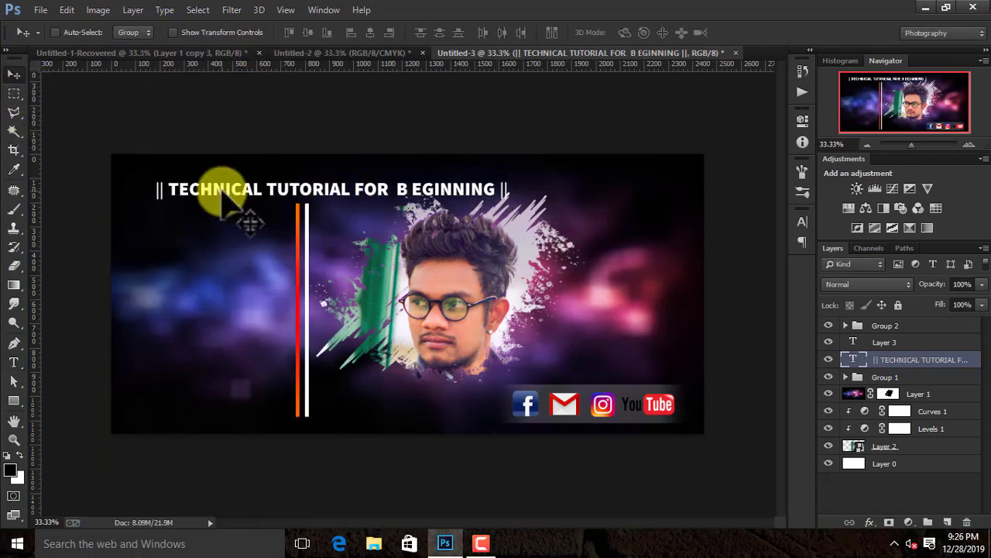
# Enlarge the heading to 128% and position it across the upper part of the banner.
pyautogui.hotkey('ctrl', 't')
pyautogui.moveTo(288, 43); pyautogui.dragTo(310, 39)
pyautogui.moveTo(397, 183); pyautogui.dragTo(417, 192)
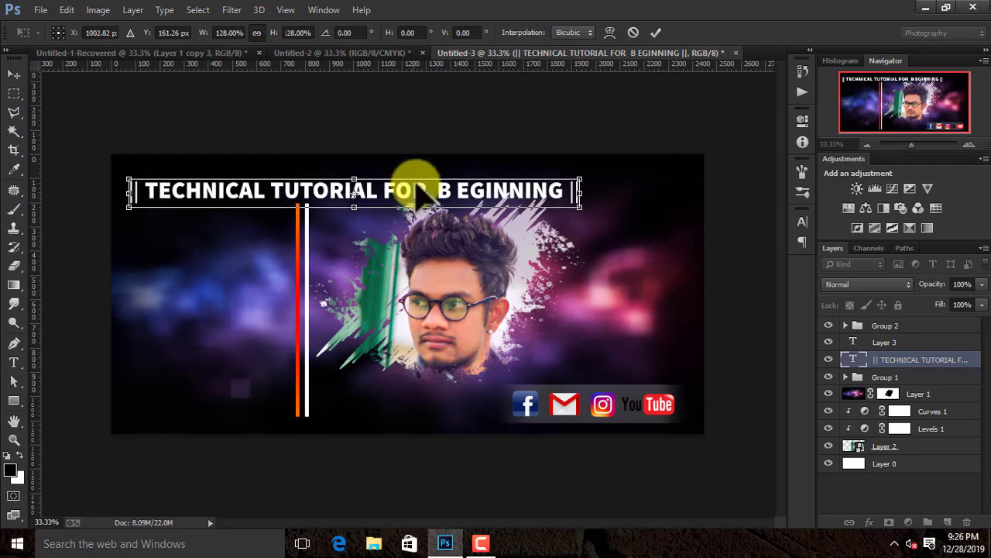
pyautogui.click(655, 32)
# Scale the enlarged heading down slightly from its right end, keeping its left end in place.
pyautogui.hotkey('ctrl', '-')
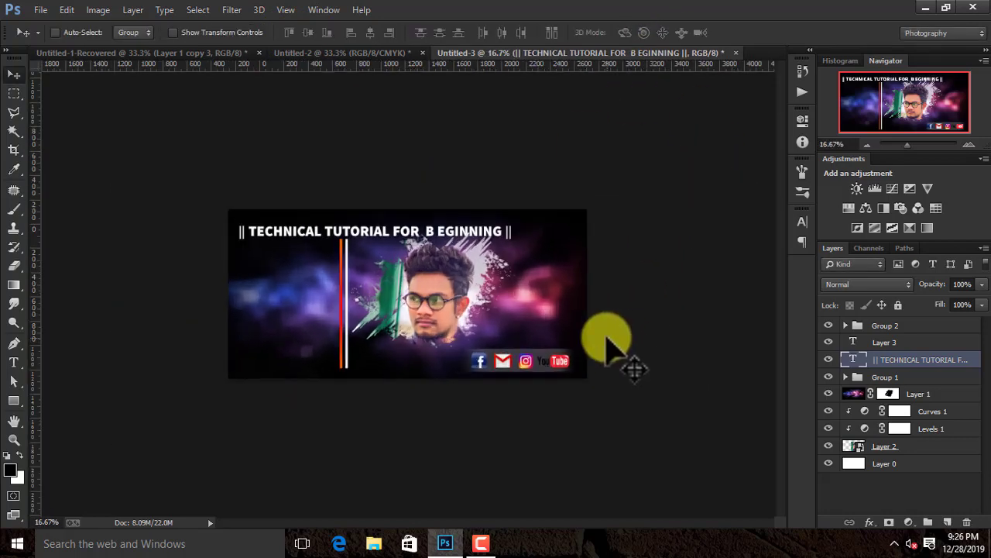
pyautogui.hotkey('ctrl', '+')
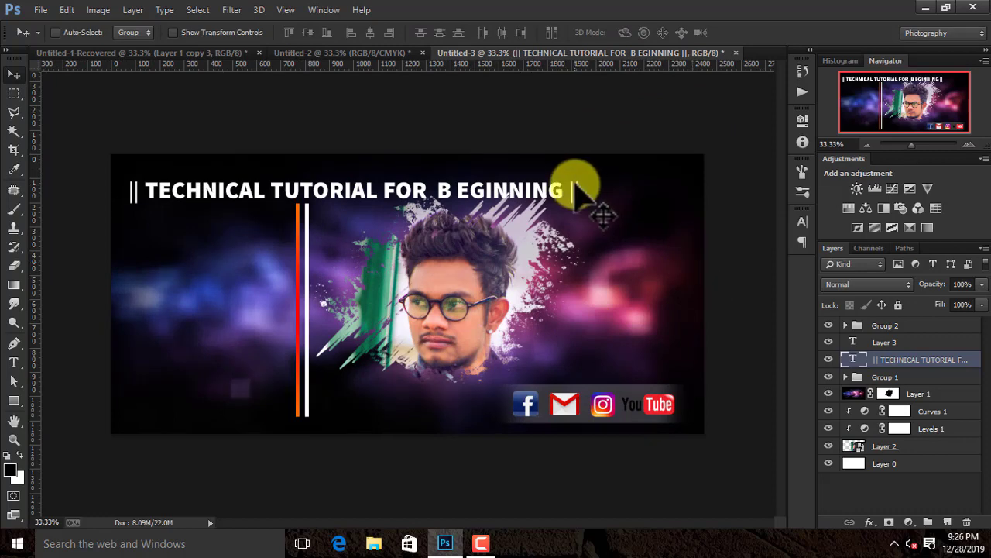
pyautogui.hotkey('ctrl', 't')
pyautogui.moveTo(580, 179); pyautogui.dragTo(562, 177)
pyautogui.press('Return')
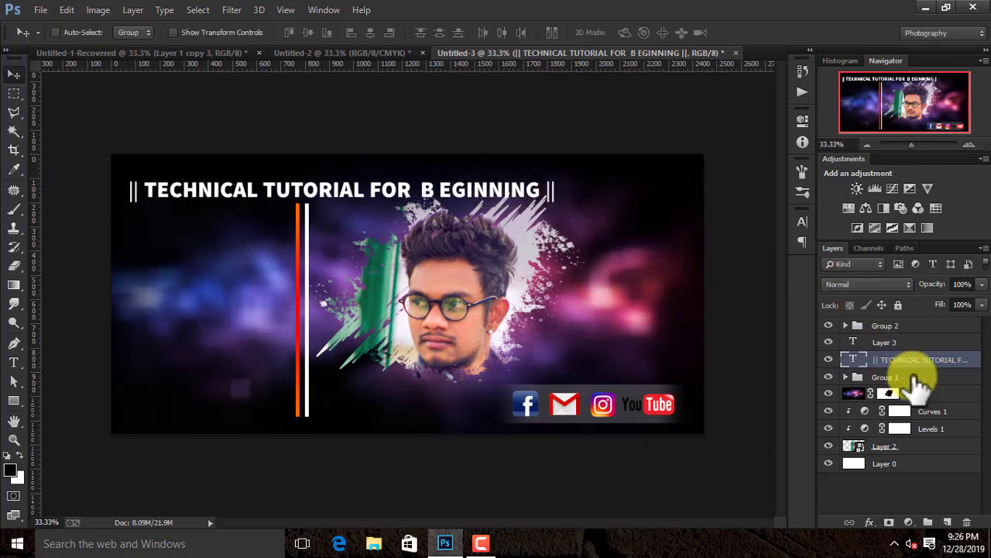
# Add a Stroke effect and a black Color Overlay to the heading's text layer.
pyautogui.rightClick(969, 361)
pyautogui.click(686, 95)
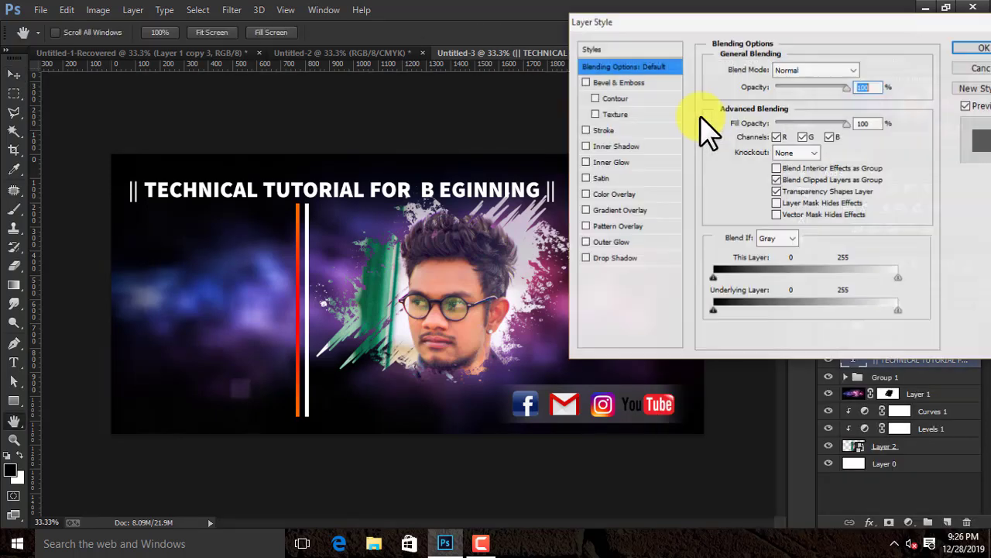
pyautogui.click(629, 129)
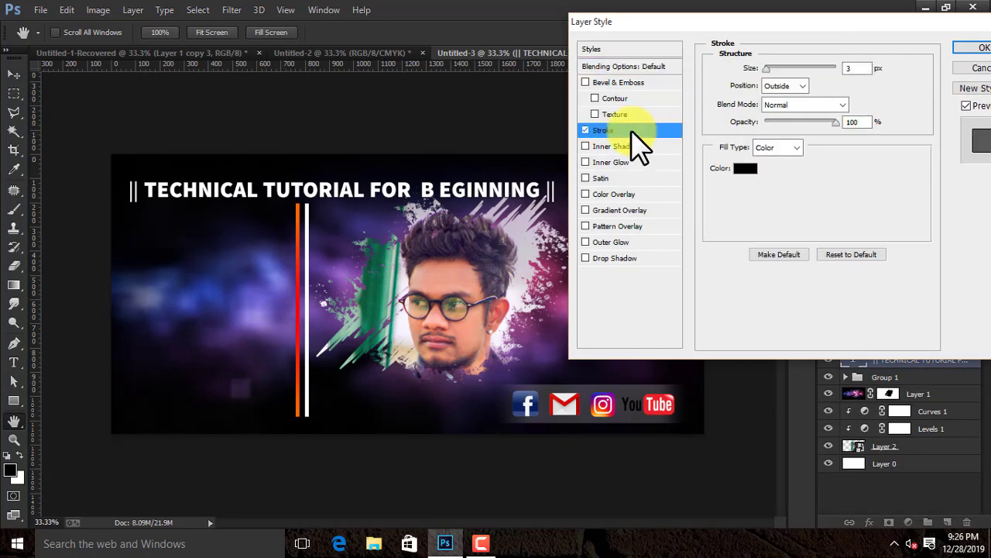
pyautogui.click(647, 194)
pyautogui.click(865, 78)
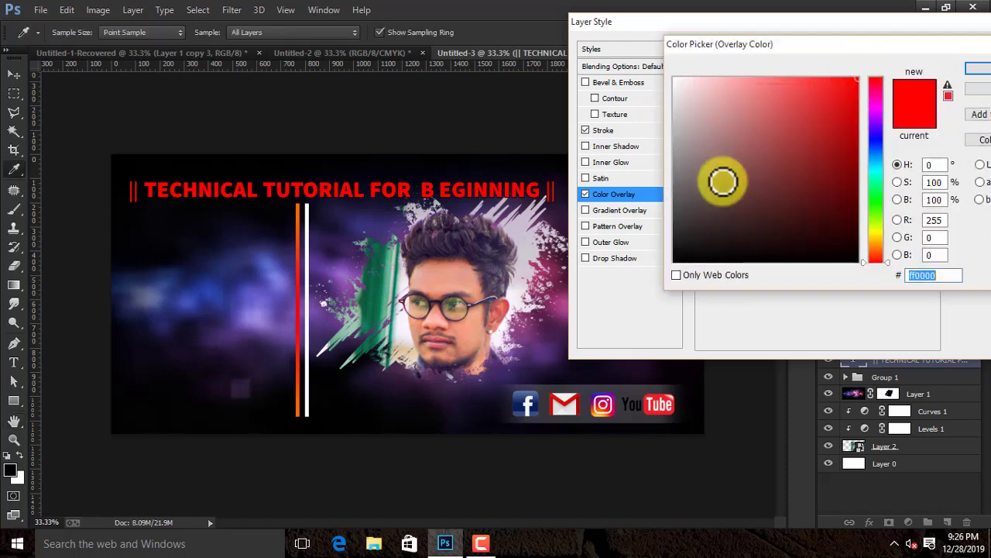
pyautogui.moveTo(724, 179); pyautogui.dragTo(662, 274)
pyautogui.press('Return')
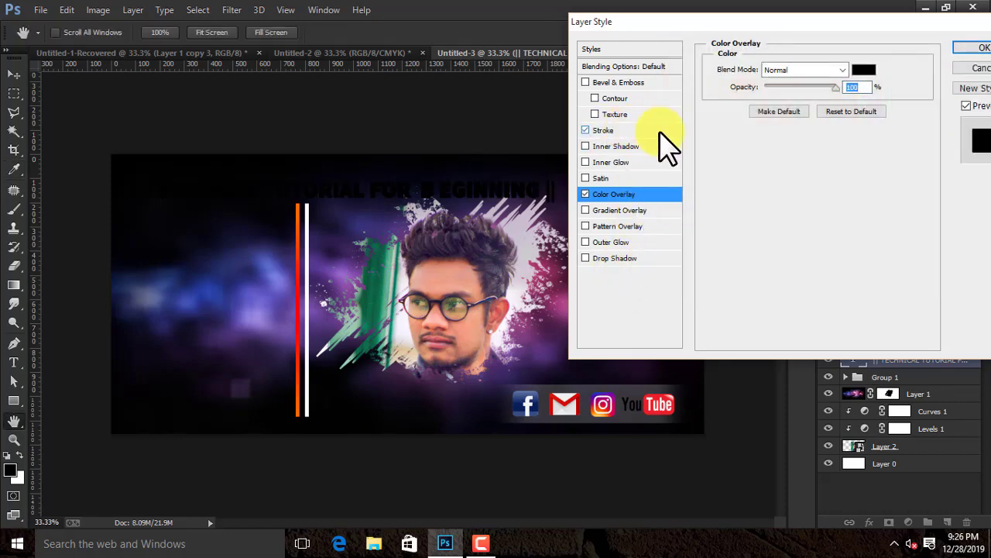
# Set the heading's stroke to white (ffffff) with a size of 10 px and apply the layer style.
pyautogui.click(619, 131)
pyautogui.click(735, 168)
pyautogui.moveTo(735, 169); pyautogui.dragTo(673, 78)
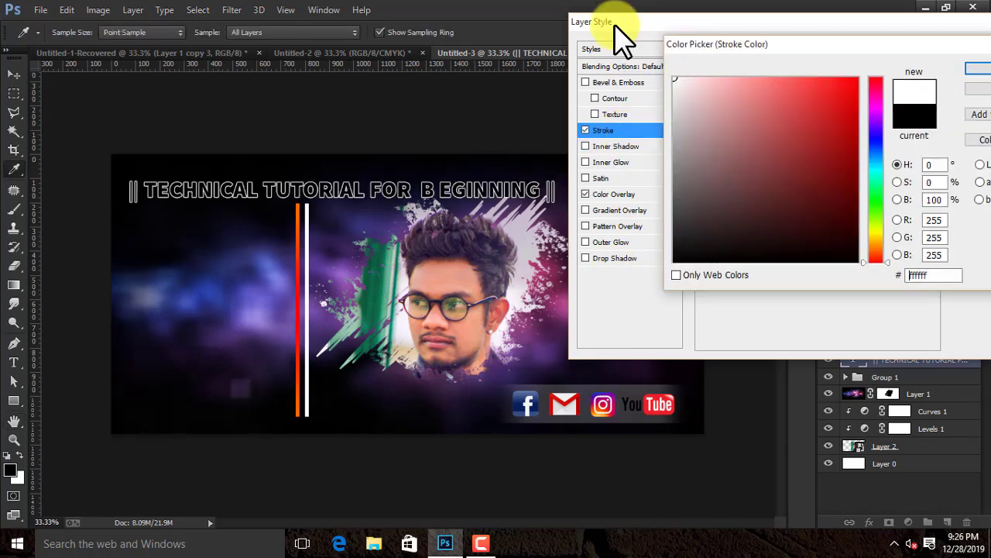
pyautogui.press('Return')
pyautogui.moveTo(767, 70)
pyautogui.mouseDown()
pyautogui.moveTo(780, 70)
pyautogui.moveTo(771, 74)
pyautogui.mouseUp()
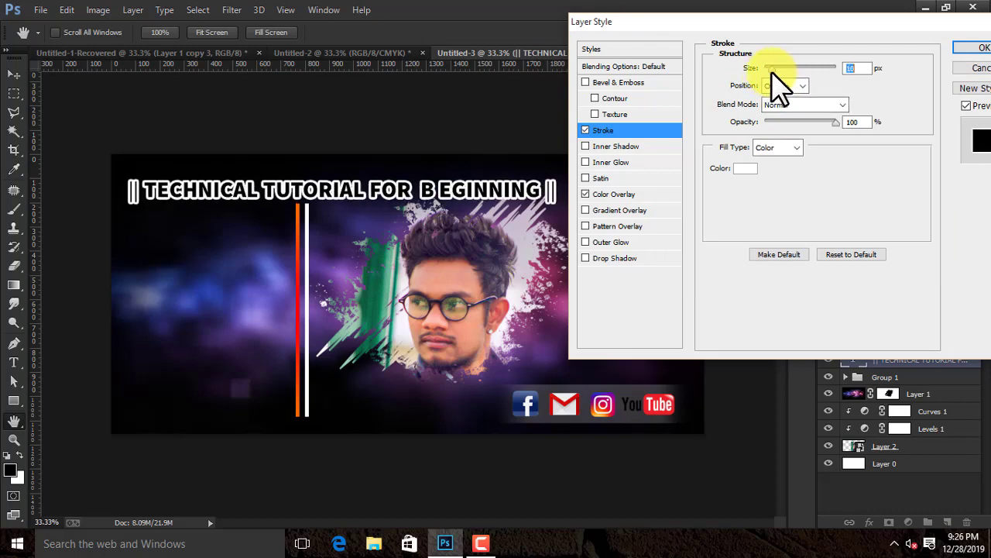
pyautogui.press('Return')
pyautogui.hotkey('ctrl', '-')
pyautogui.hotkey('ctrl', '-')
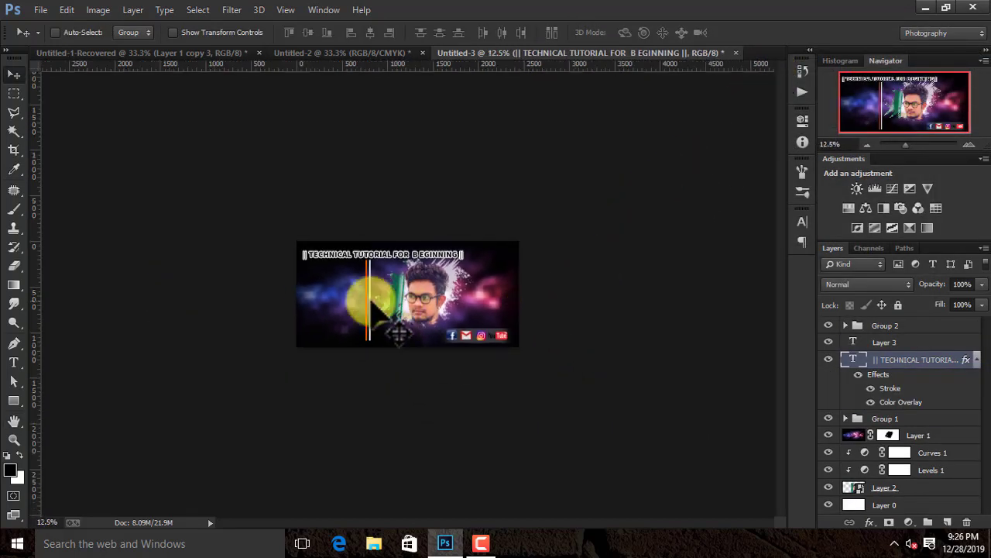
pyautogui.hotkey('ctrl', '+')
pyautogui.hotkey('ctrl', '+')
# Add a text layer below the heading listing PHOTOSHOP CC, CORAL DRAW, ADOBE ILLUSTRATOR and VIDEO EDITING, with a blank line between entries.
pyautogui.click(13, 362)
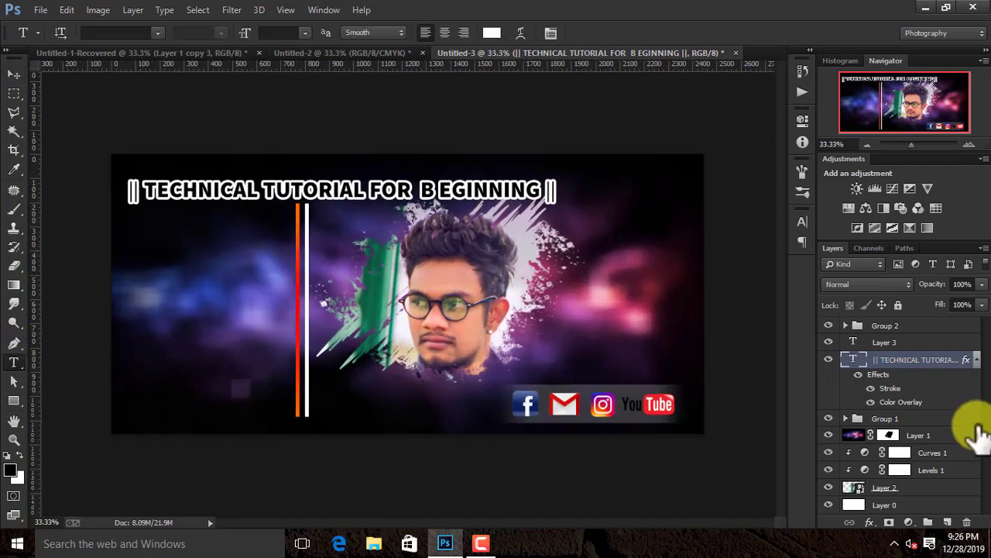
pyautogui.click(976, 359)
pyautogui.click(910, 327)
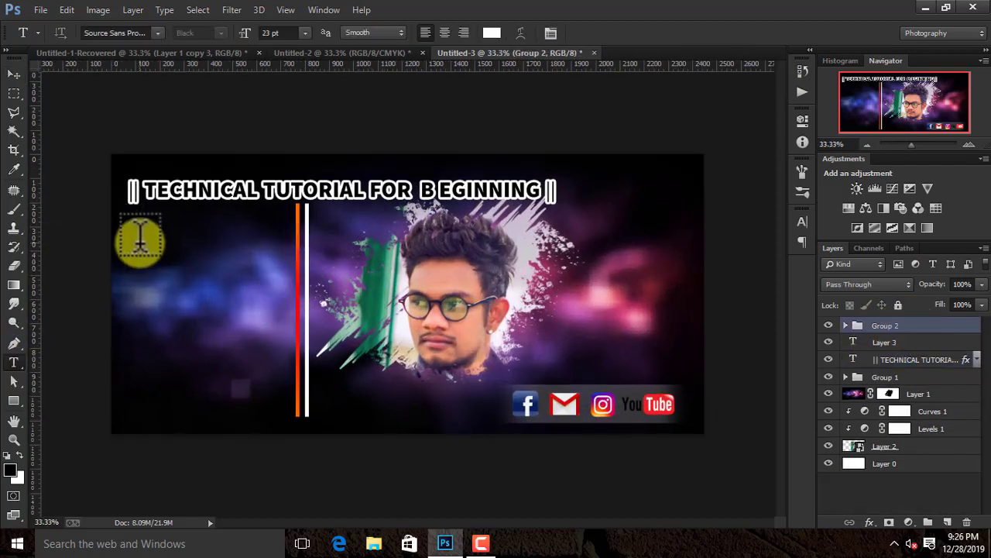
pyautogui.click(158, 242)
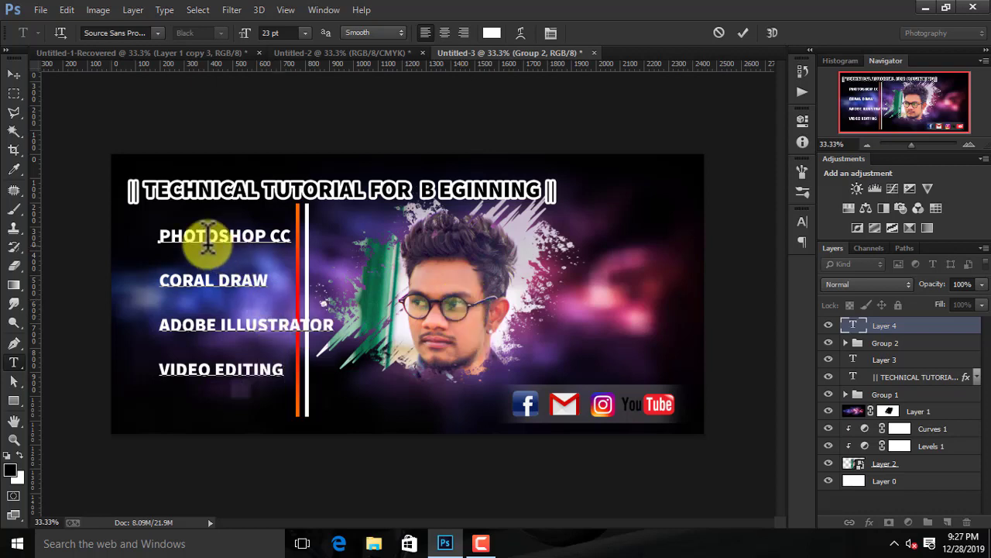
# Set the four-entry list's font size to 21 pt and move the list slightly to the left.
pyautogui.moveTo(159, 235); pyautogui.dragTo(314, 370)
pyautogui.click(280, 32)
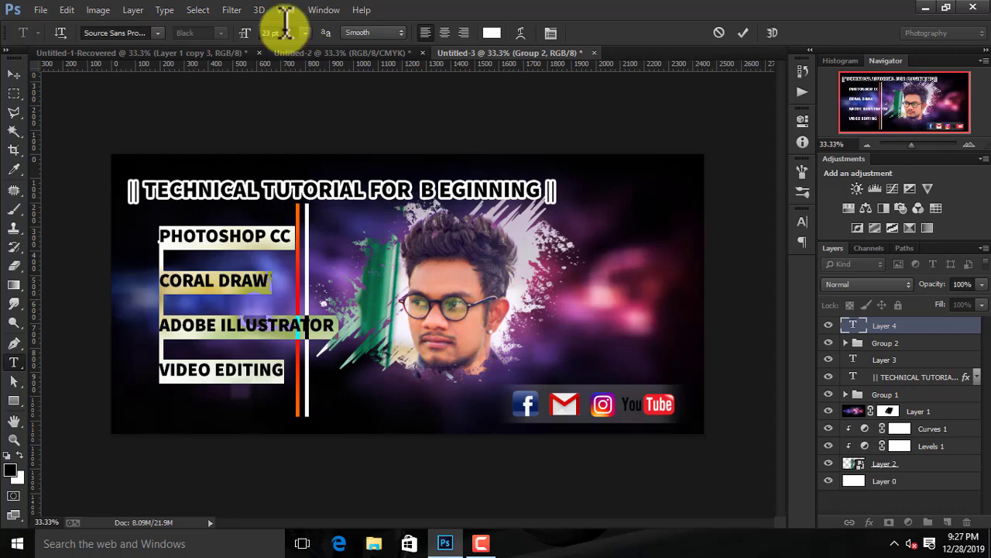
pyautogui.scroll(-3, 285, 37)
pyautogui.scroll(2, 291, 48)
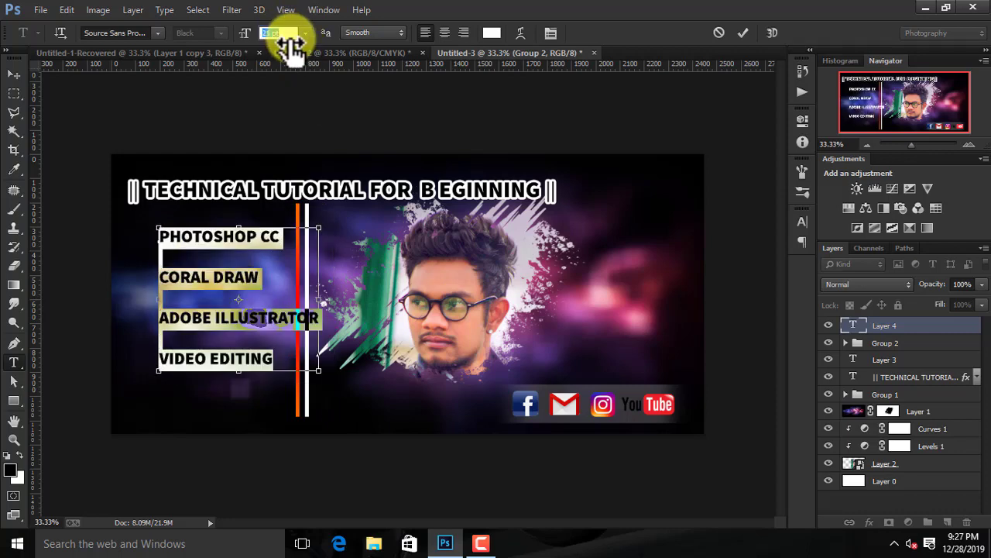
pyautogui.click(14, 74)
pyautogui.moveTo(267, 245)
pyautogui.mouseDown()
pyautogui.moveTo(244, 243)
pyautogui.moveTo(258, 245)
pyautogui.mouseUp()
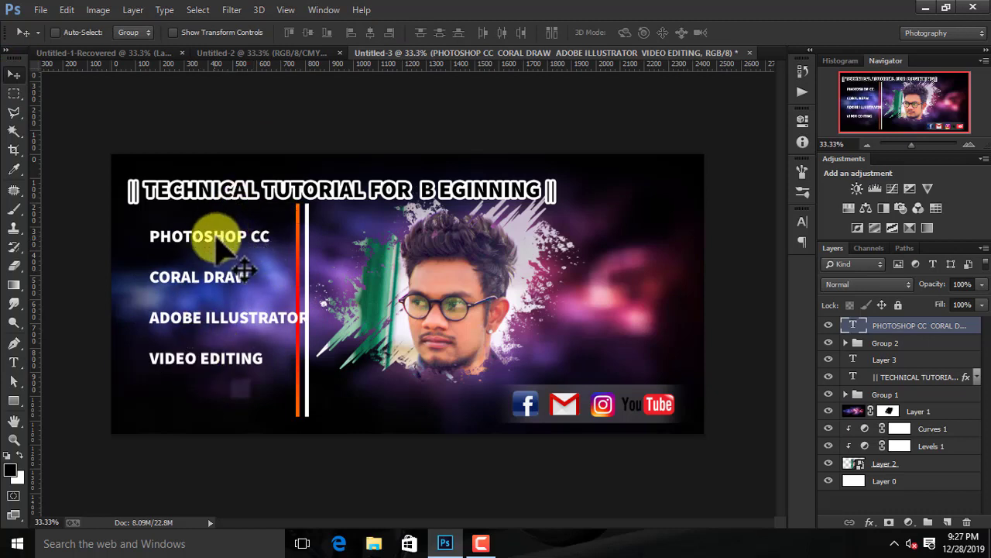
# Right-align the four-entry list and place it just left of the orange and white vertical bars.
pyautogui.click(14, 362)
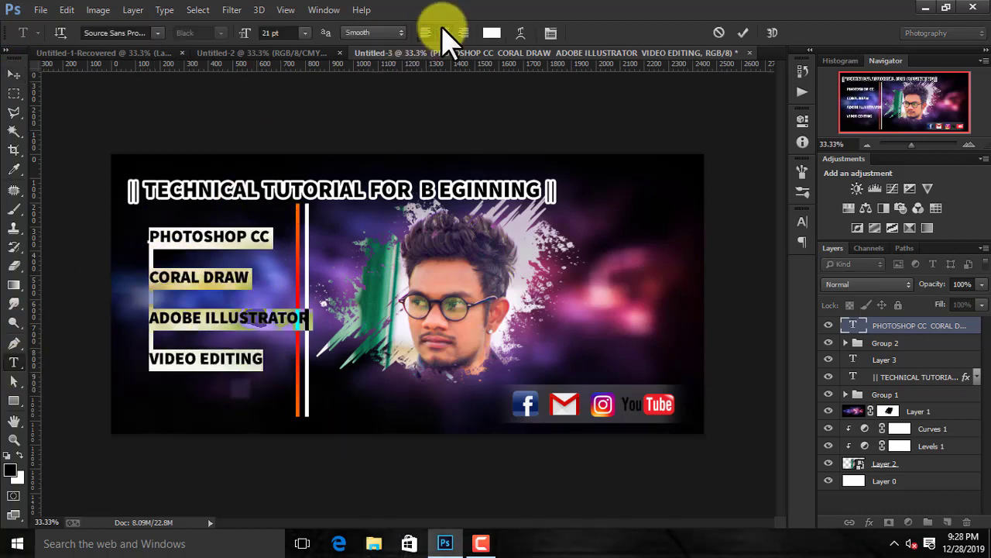
pyautogui.click(445, 33)
pyautogui.click(464, 32)
pyautogui.click(14, 73)
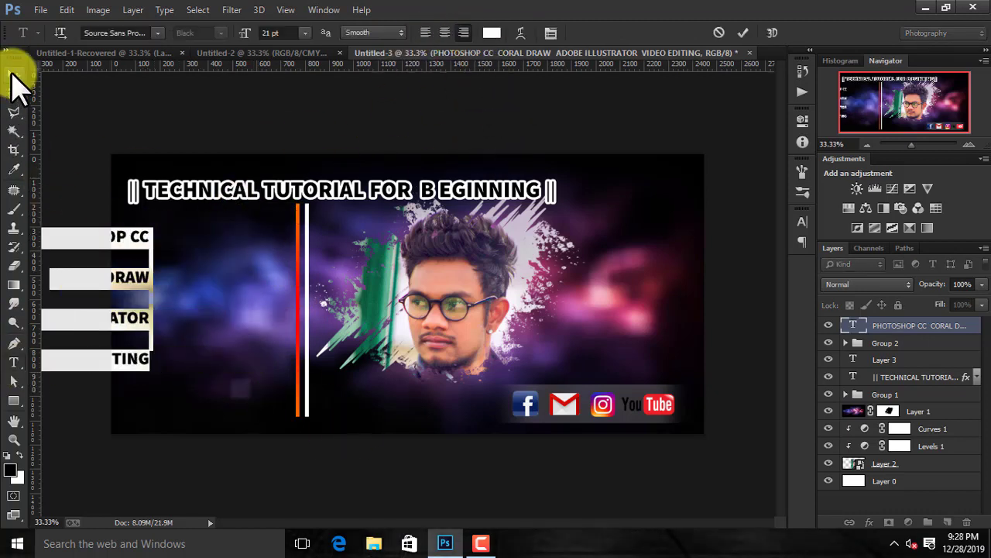
pyautogui.moveTo(125, 233); pyautogui.dragTo(266, 255)
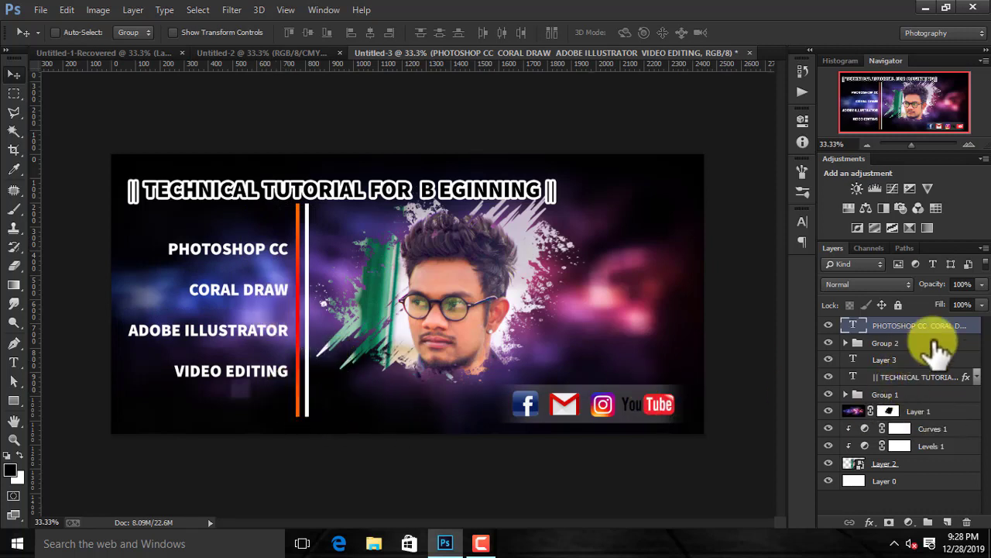
# Shorten the vertical bars group to about 93% of its height and move it slightly down and right.
pyautogui.click(887, 396)
pyautogui.click(828, 394)
pyautogui.click(829, 394)
pyautogui.hotkey('ctrl', 't')
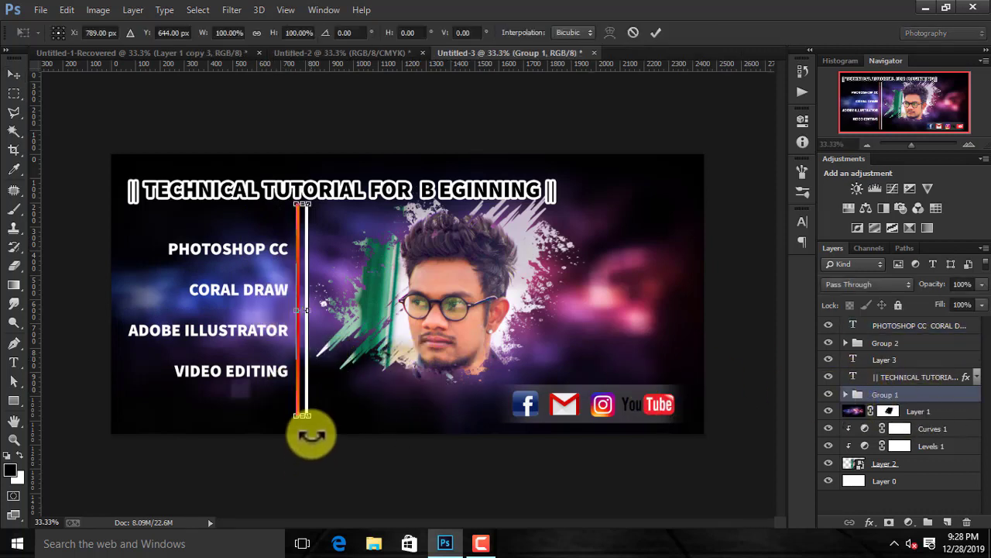
pyautogui.moveTo(302, 416); pyautogui.dragTo(302, 401)
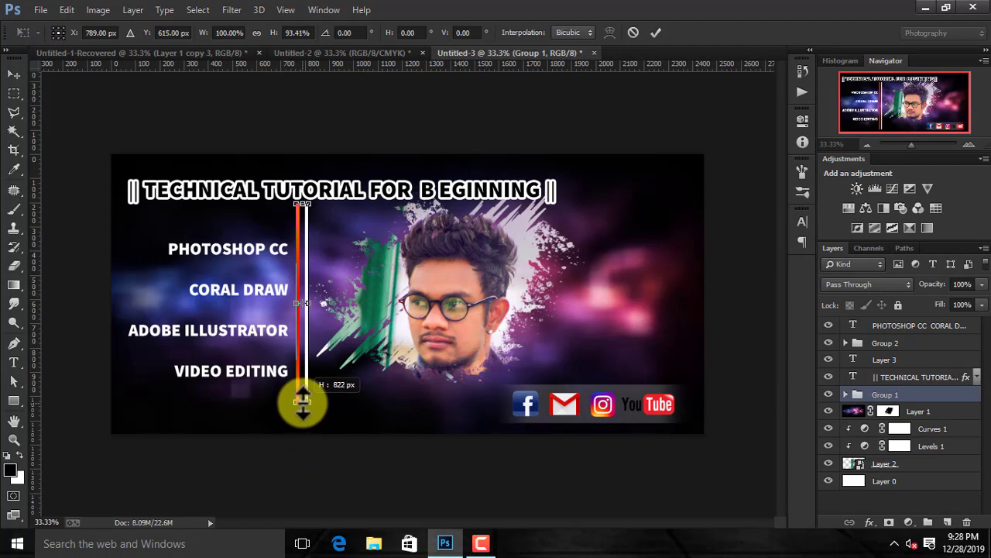
pyautogui.click(655, 32)
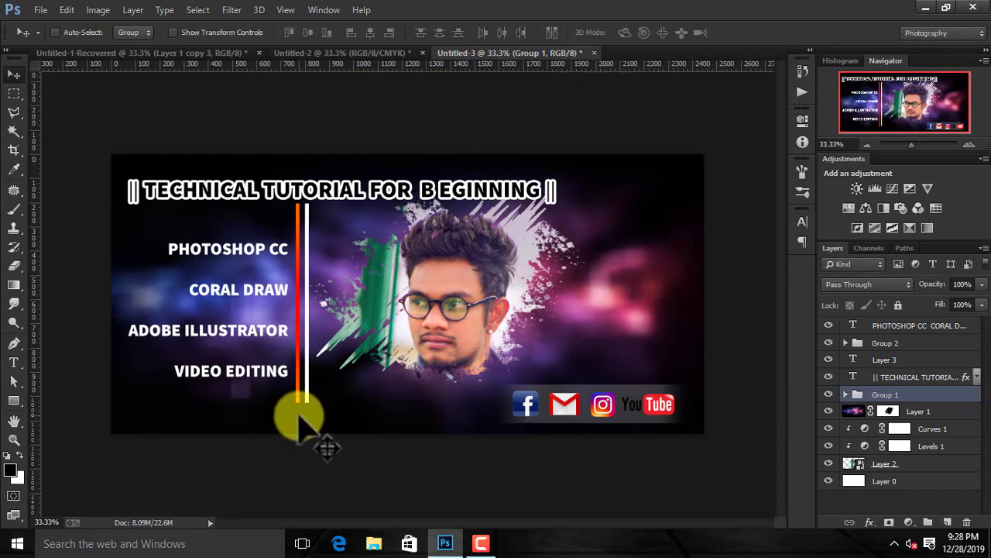
pyautogui.moveTo(306, 419); pyautogui.dragTo(355, 364)
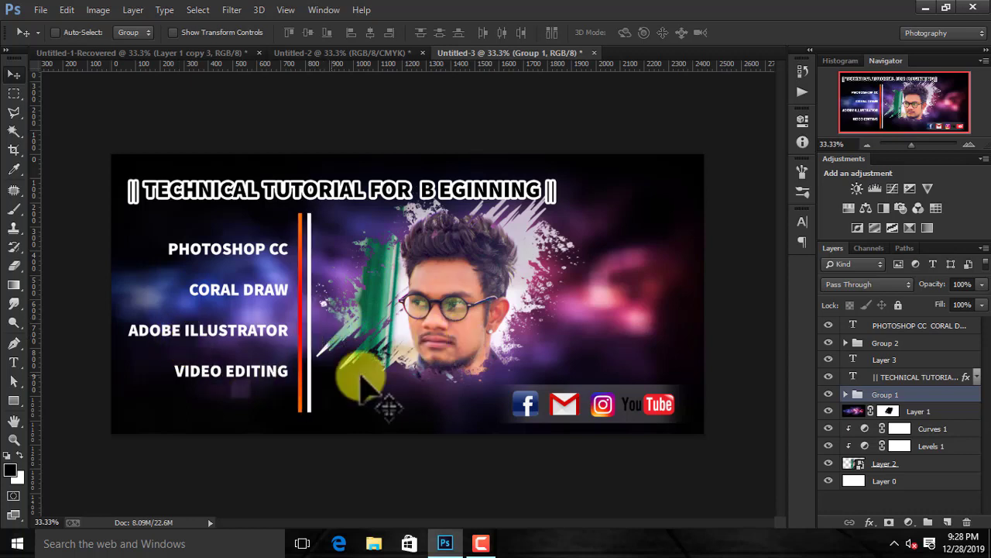
# Nudge the four-entry text list slightly down beside the vertical bars.
pyautogui.click(951, 330)
pyautogui.hotkey('shift', 'Down')
pyautogui.hotkey('shift', 'Down')
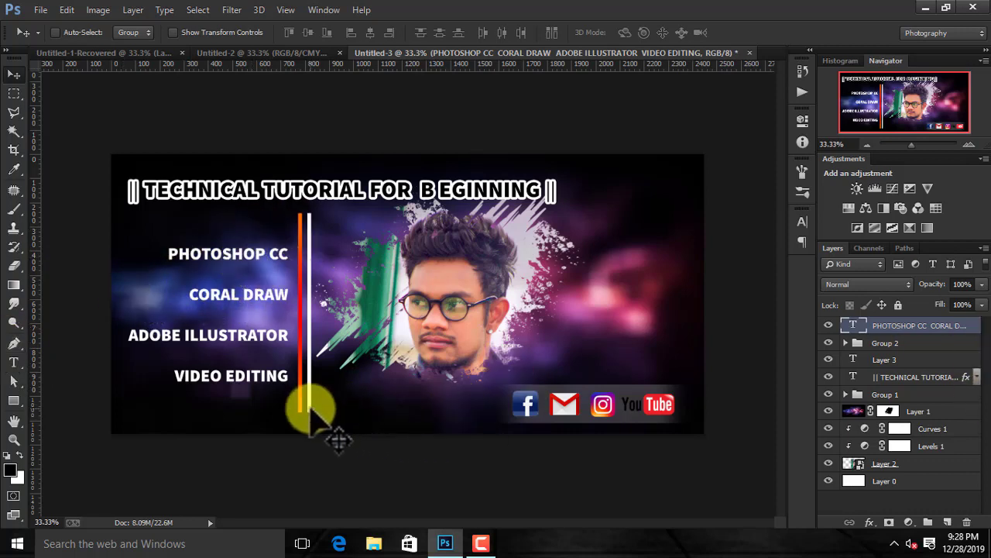
pyautogui.hotkey('ctrl', 't')
pyautogui.press('Escape')
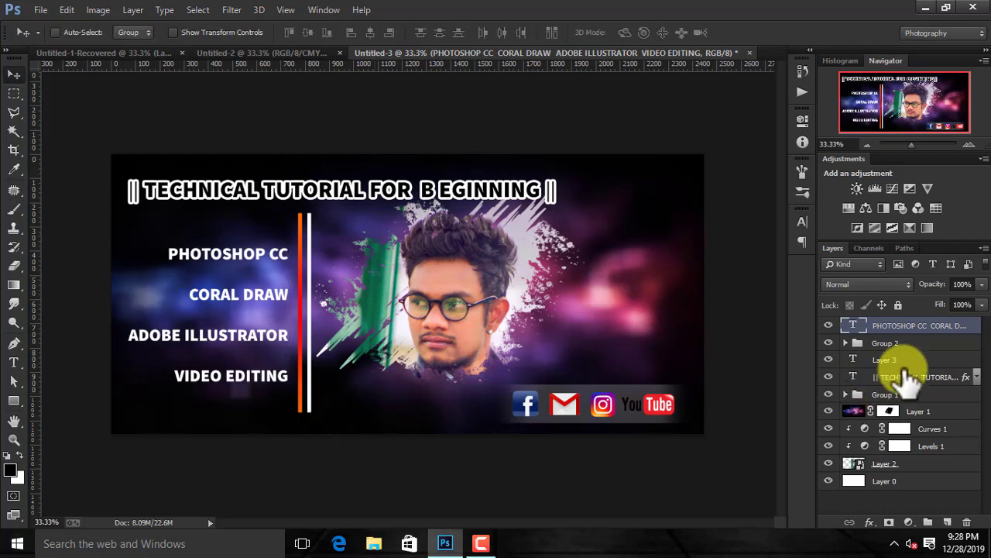
pyautogui.click(891, 343)
pyautogui.hotkey('ctrl', 't')
pyautogui.press('Return')
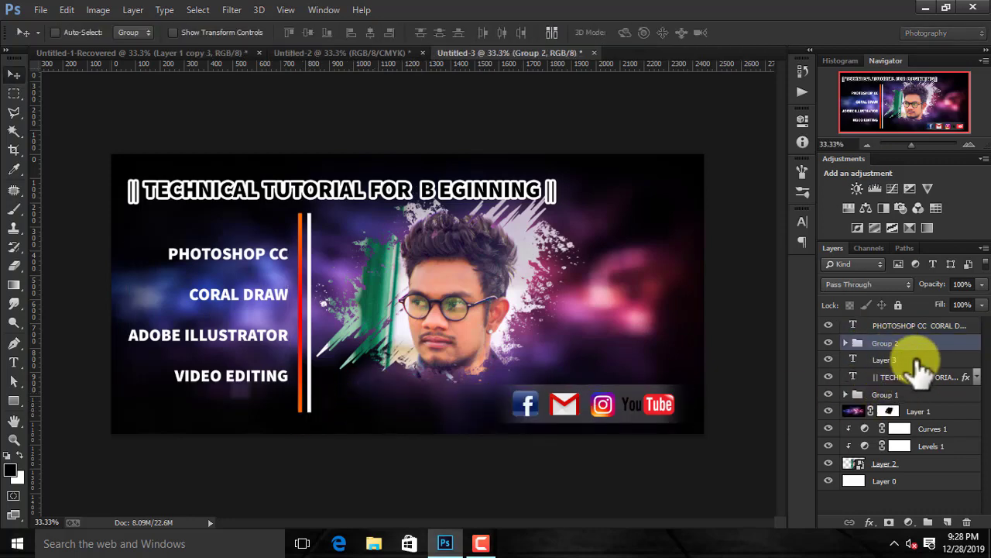
# Lengthen the orange and white vertical bars group slightly downward.
pyautogui.click(885, 396)
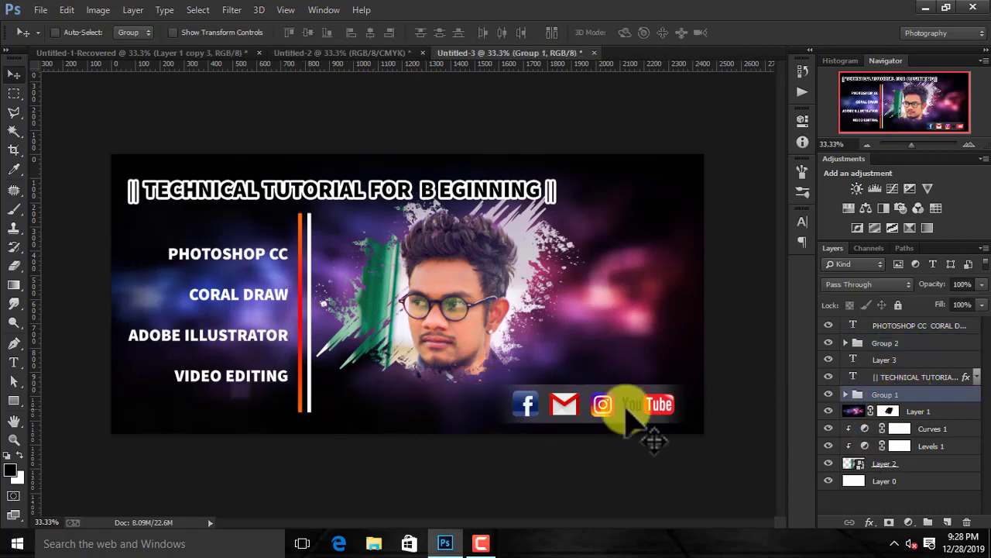
pyautogui.hotkey('ctrl', 't')
pyautogui.press('Return')
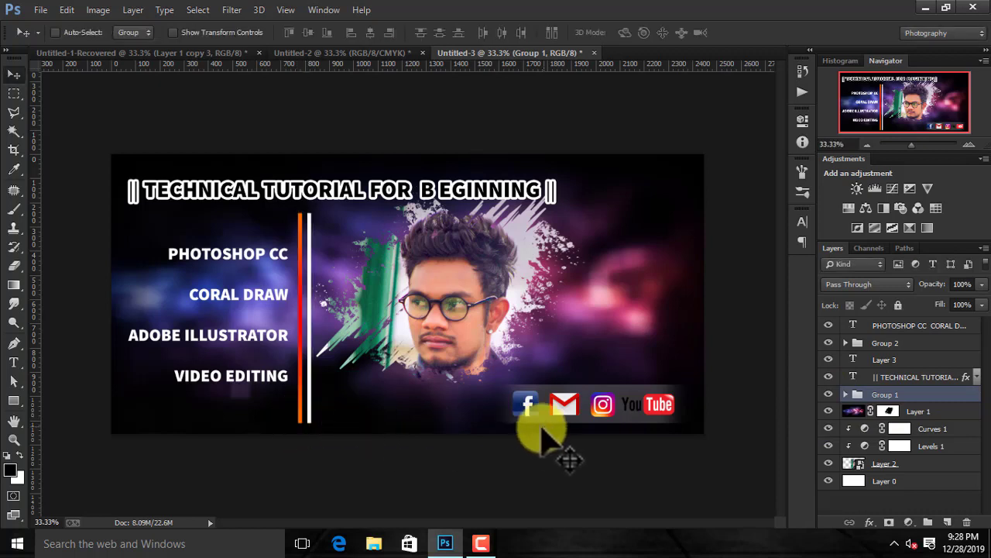
# Add the white two-line text OTHER TECHNICAL INFORMATION at 21 pt below the portrait.
pyautogui.click(14, 363)
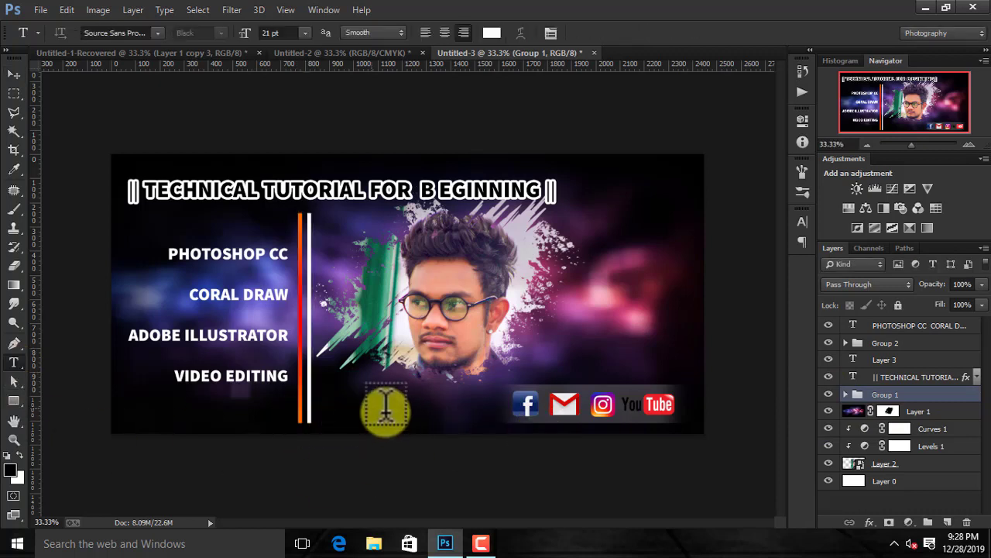
pyautogui.click(326, 399)
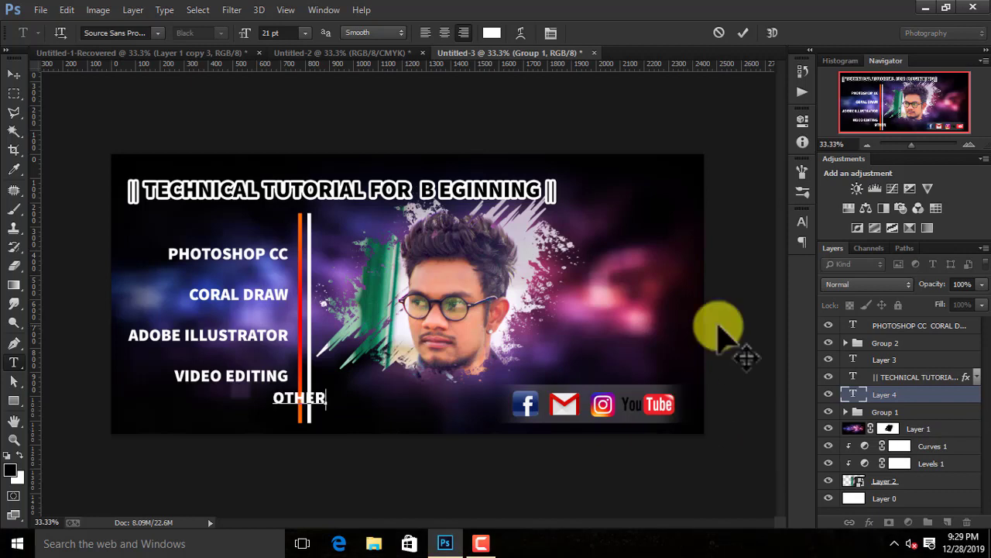
pyautogui.write('OTHER')
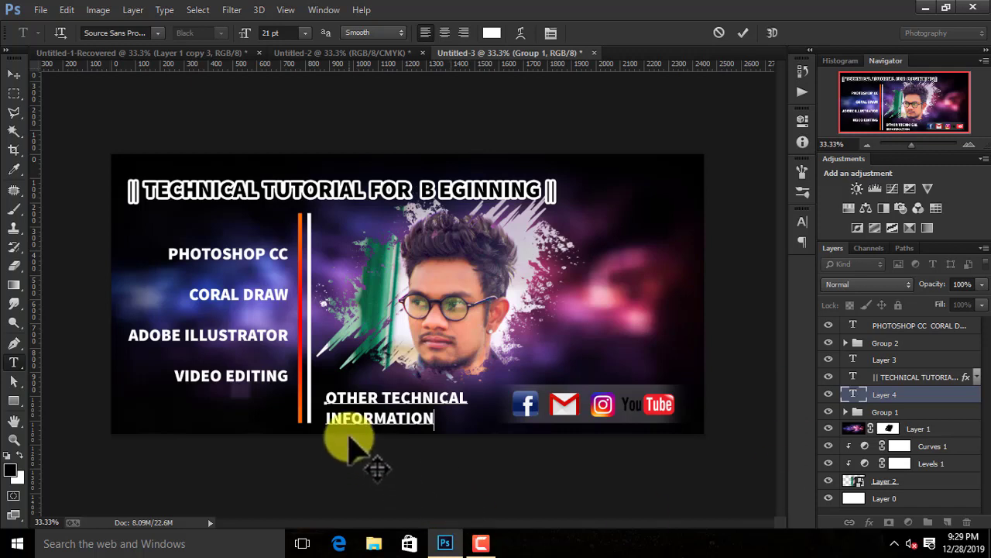
# Center-align the OTHER TECHNICAL INFORMATION text and place it under the portrait, between the vertical bars and the social icons.
pyautogui.hotkey('ctrl', 'a')
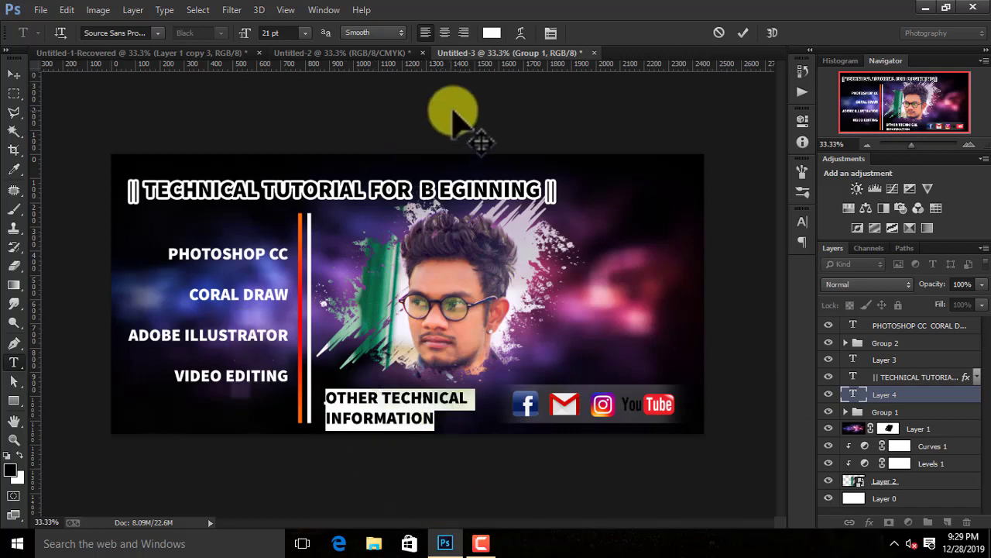
pyautogui.click(444, 33)
pyautogui.click(14, 74)
pyautogui.moveTo(356, 402); pyautogui.dragTo(444, 397)
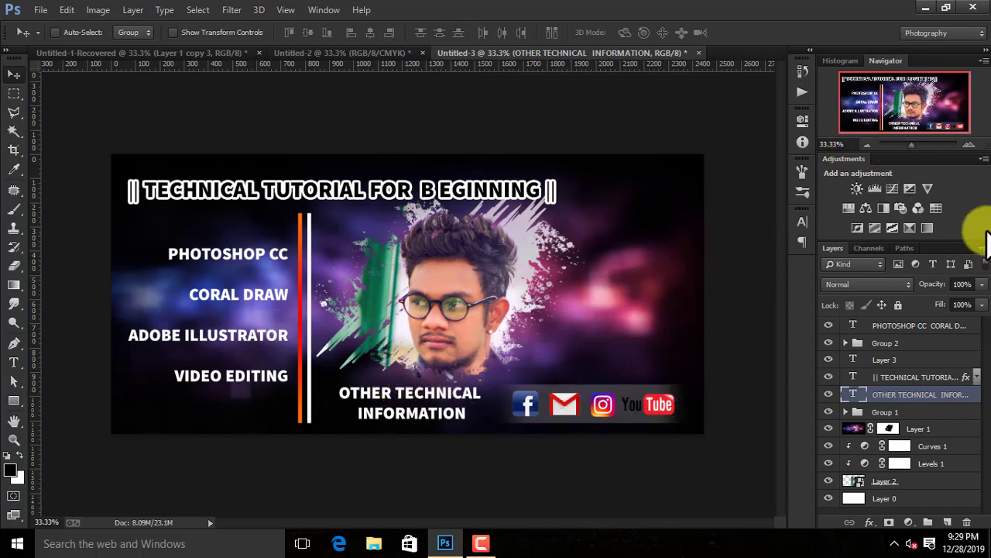
# Give the OTHER TECHNICAL INFORMATION text a drop shadow with 5 px distance, 100% spread and 0 px size, plus a black stroke.
pyautogui.doubleClick(978, 398)
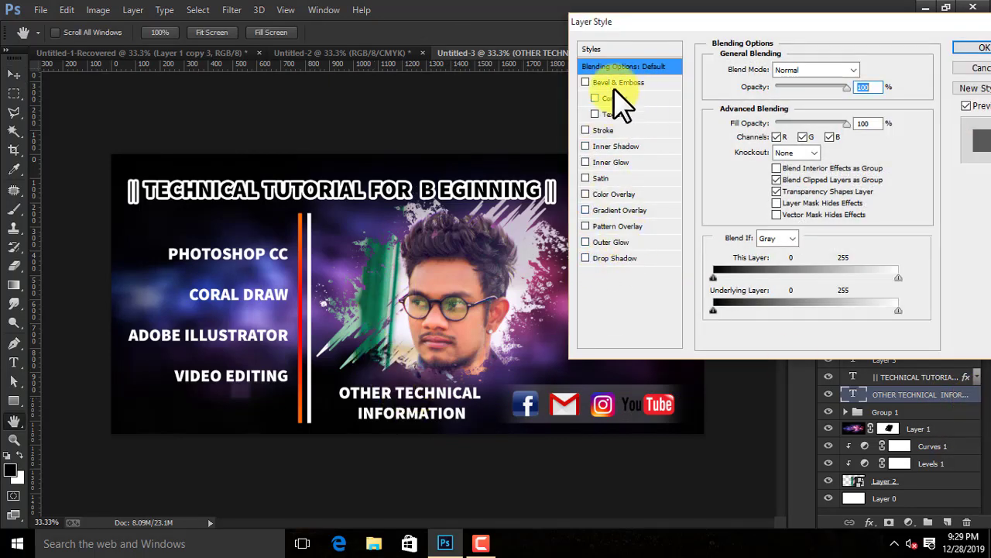
pyautogui.click(642, 258)
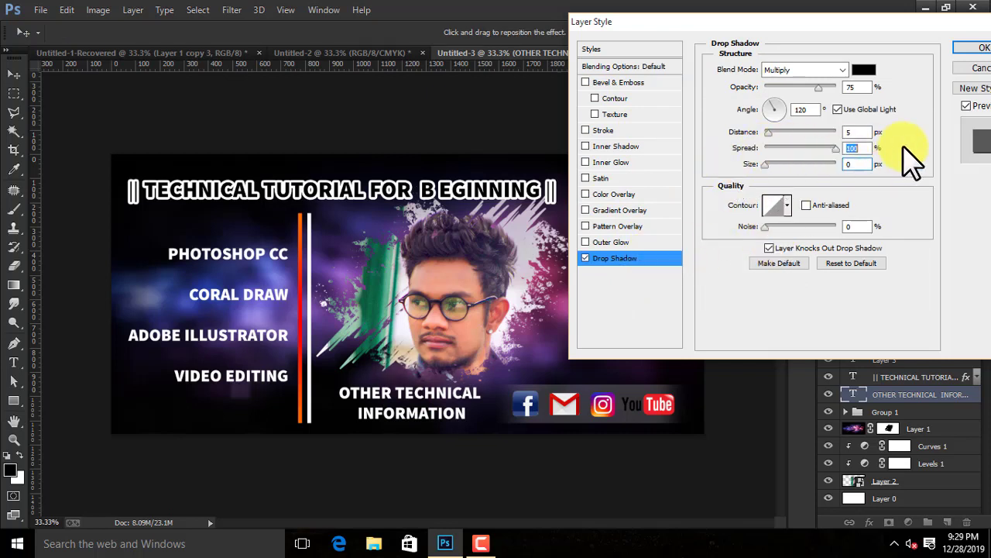
pyautogui.click(639, 131)
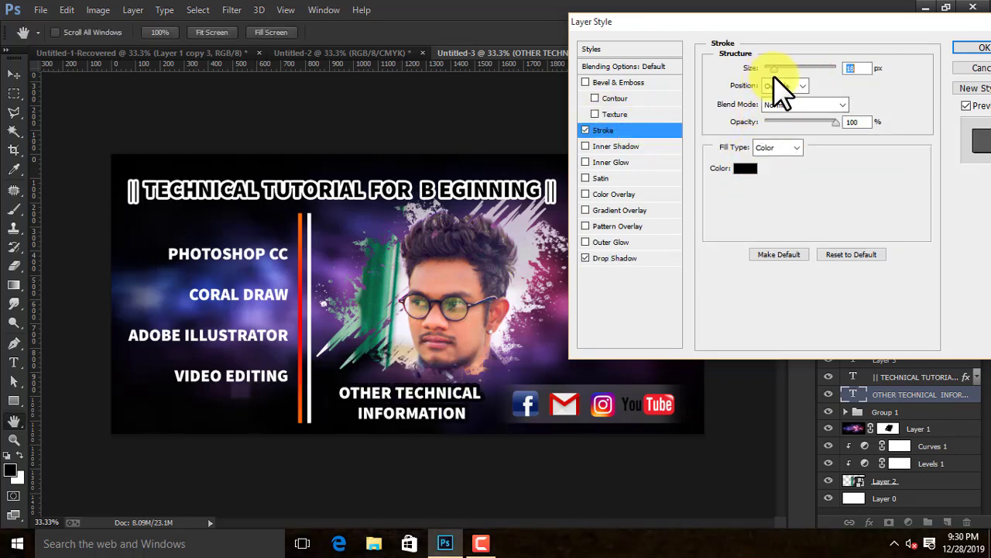
pyautogui.click(981, 48)
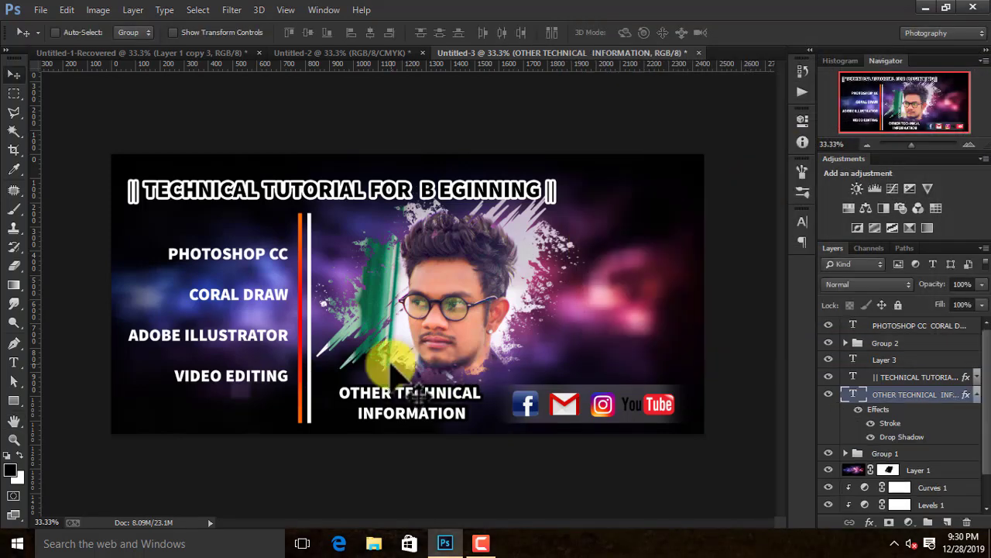
# Check the stroke settings in the heading text's layer style.
pyautogui.click(926, 377)
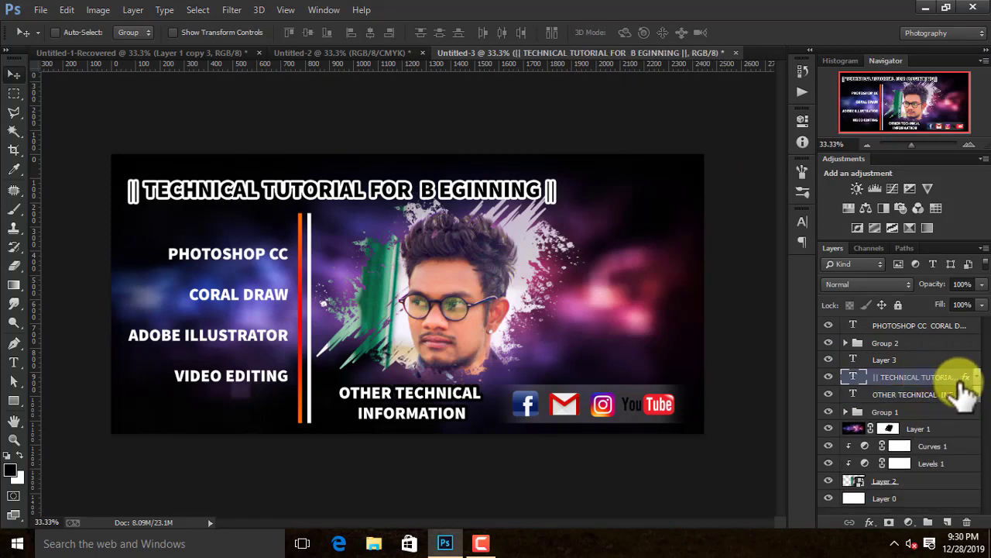
pyautogui.doubleClick(961, 379)
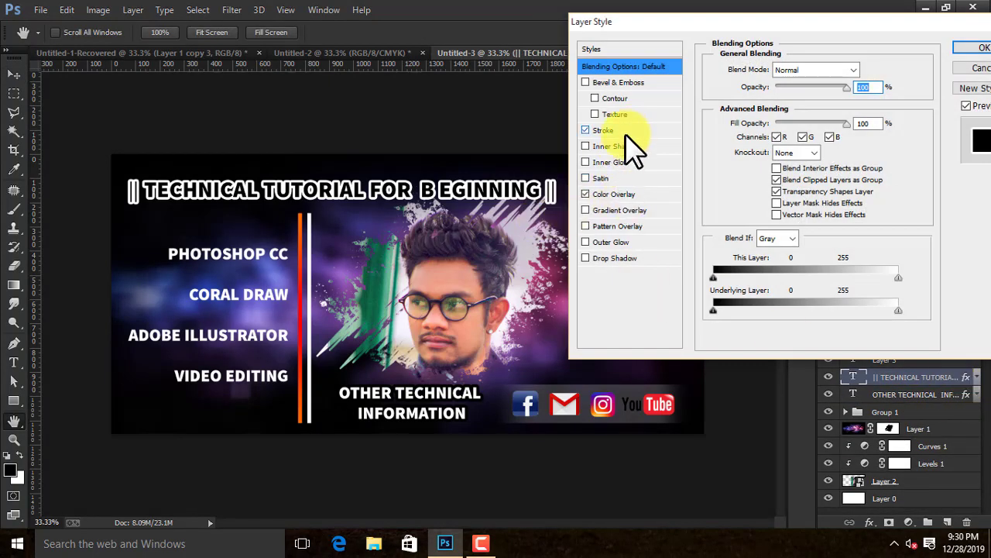
pyautogui.click(604, 131)
pyautogui.click(980, 48)
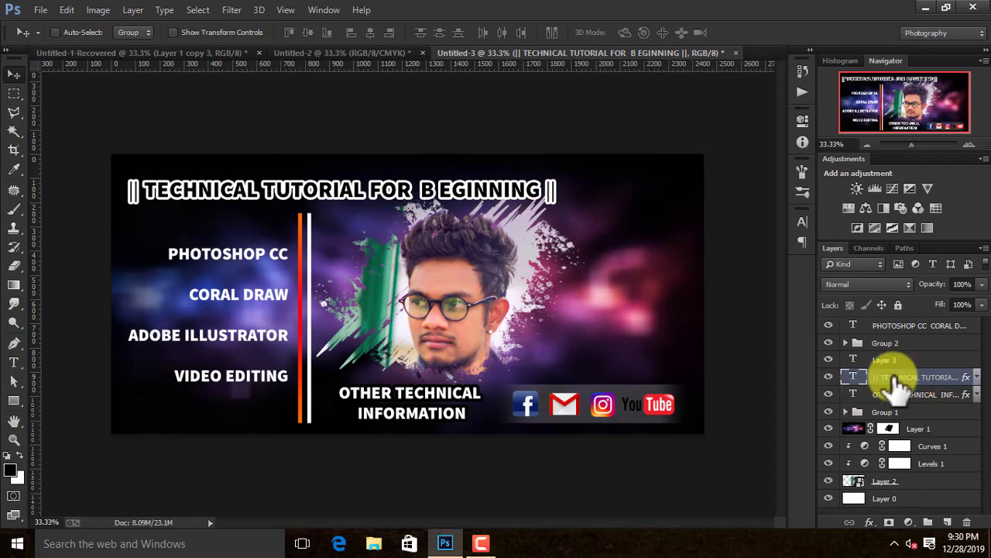
# Add a solid black outside stroke at 100% opacity to the four-entry topic list.
pyautogui.click(871, 327)
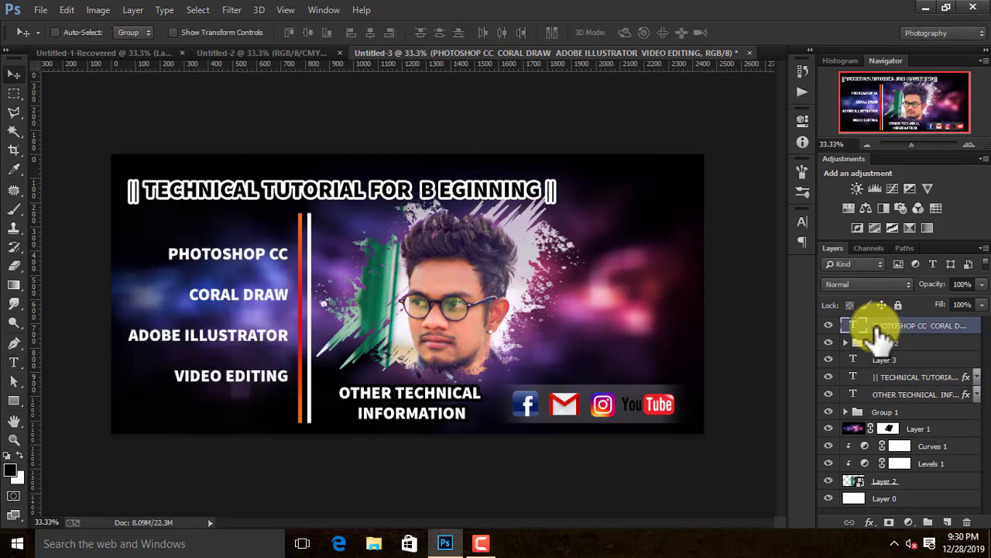
pyautogui.rightClick(918, 323)
pyautogui.click(660, 86)
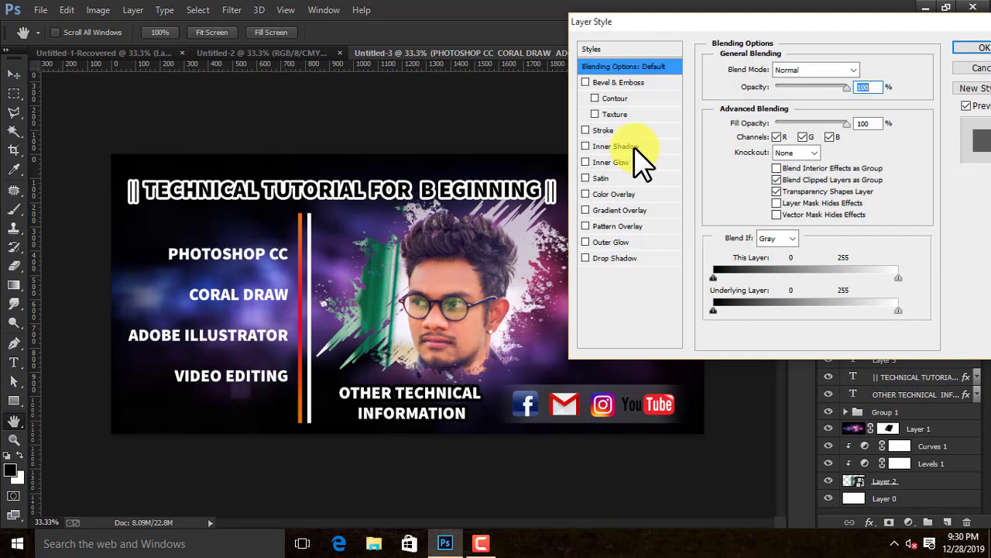
pyautogui.click(629, 130)
pyautogui.moveTo(770, 71); pyautogui.dragTo(775, 71)
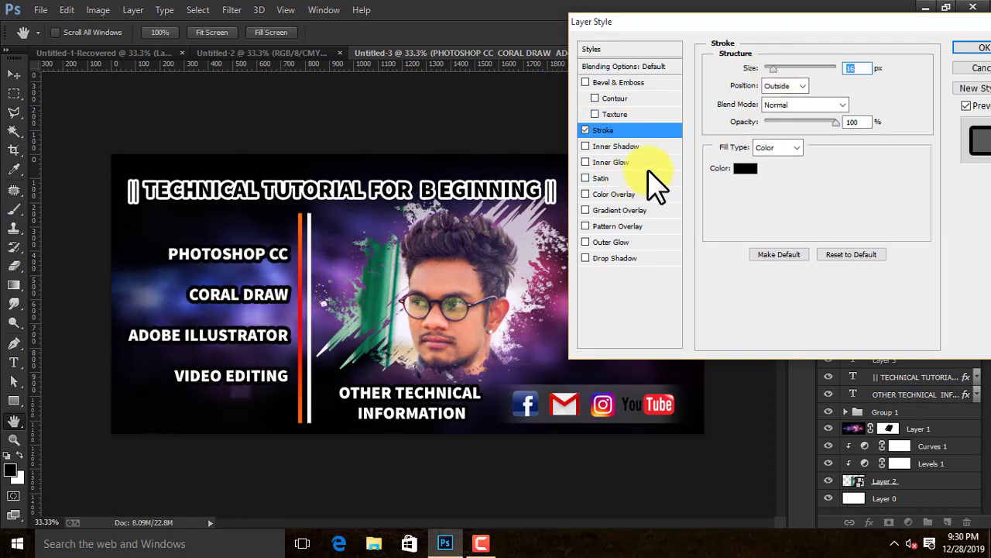
pyautogui.click(962, 49)
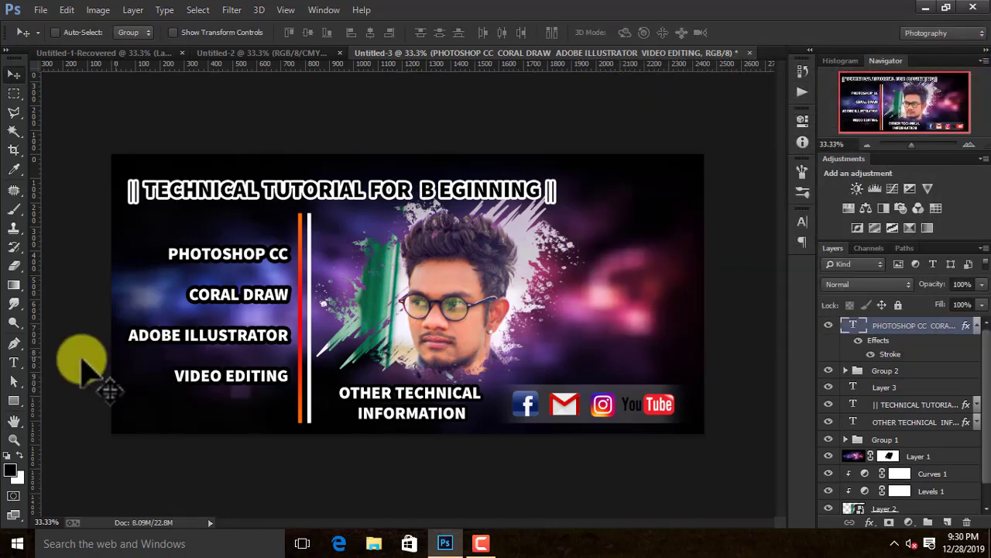
# Try the Leelawadee UI font on the four-entry list and judge it on the whole banner.
pyautogui.click(14, 361)
pyautogui.moveTo(171, 254); pyautogui.dragTo(303, 436)
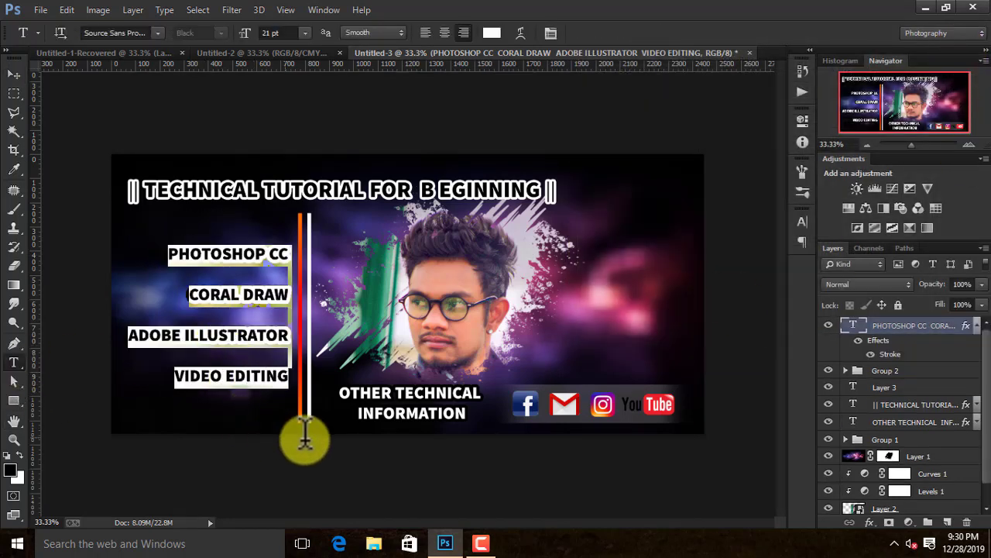
pyautogui.click(158, 33)
pyautogui.scroll(-5, 339, 480)
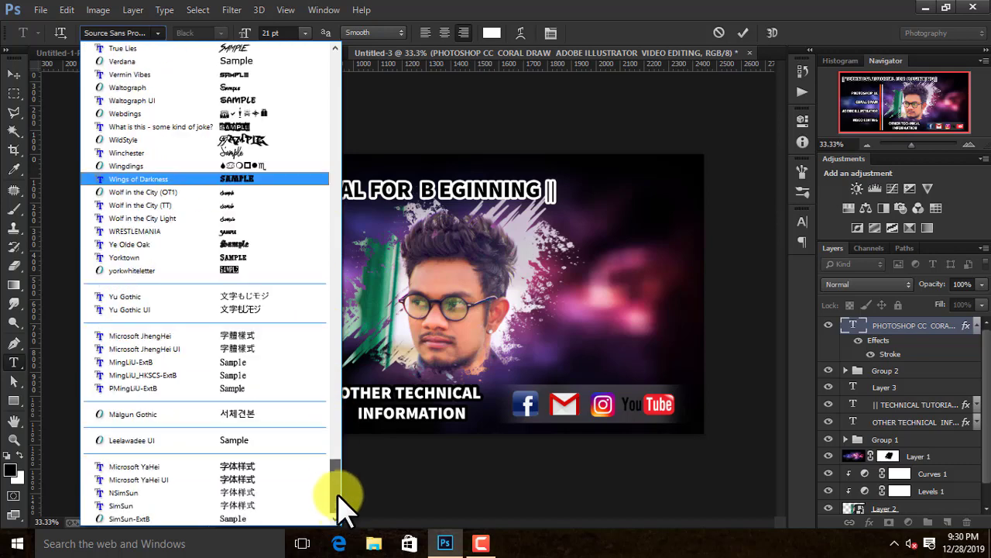
pyautogui.click(235, 443)
pyautogui.click(14, 73)
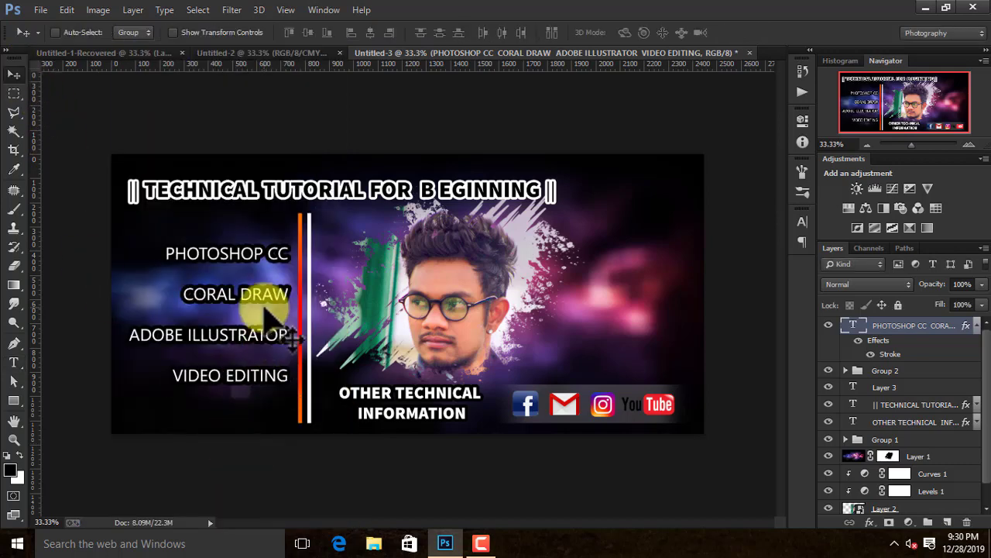
pyautogui.hotkey('ctrl', '-')
pyautogui.hotkey('ctrl', '-')
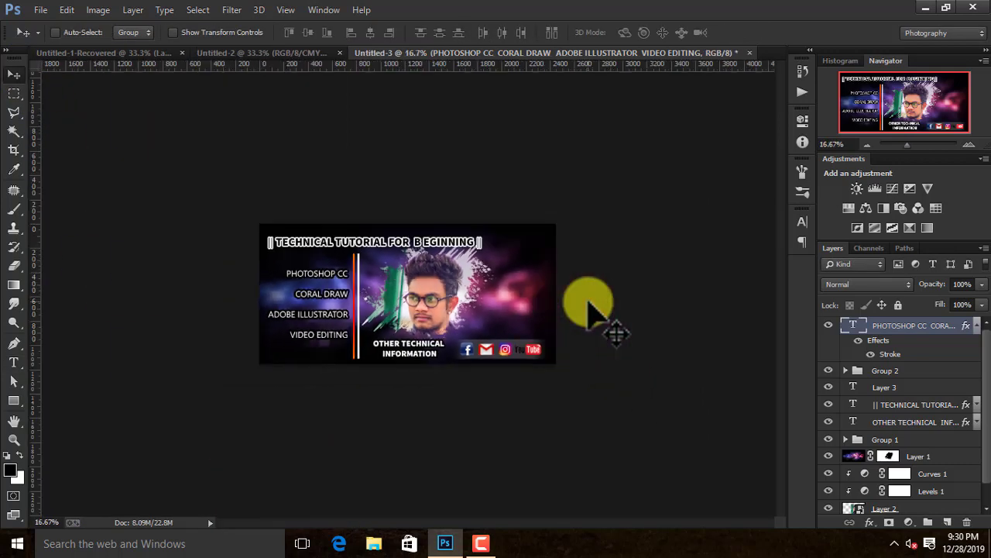
pyautogui.hotkey('ctrl', '+')
pyautogui.hotkey('ctrl', '+')
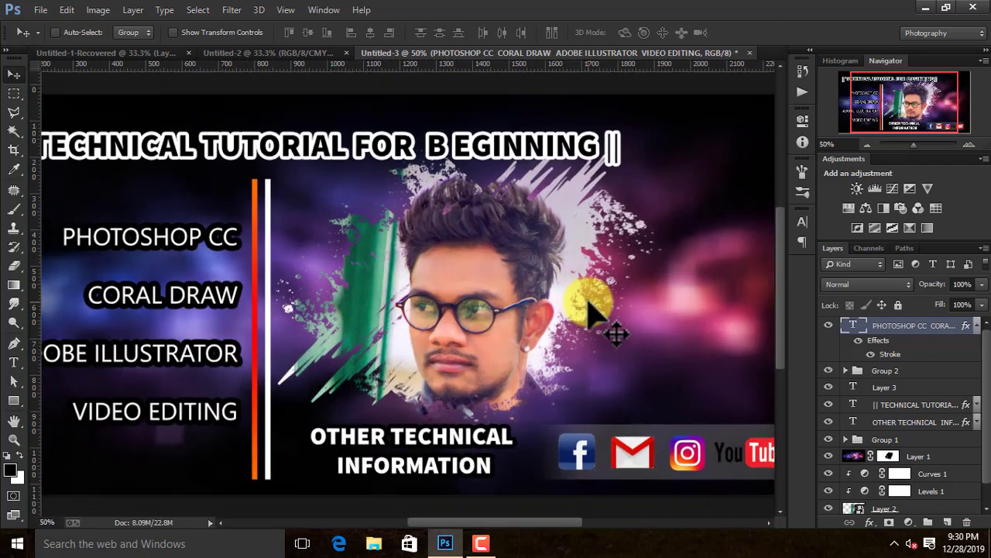
pyautogui.hotkey('ctrl', '-')
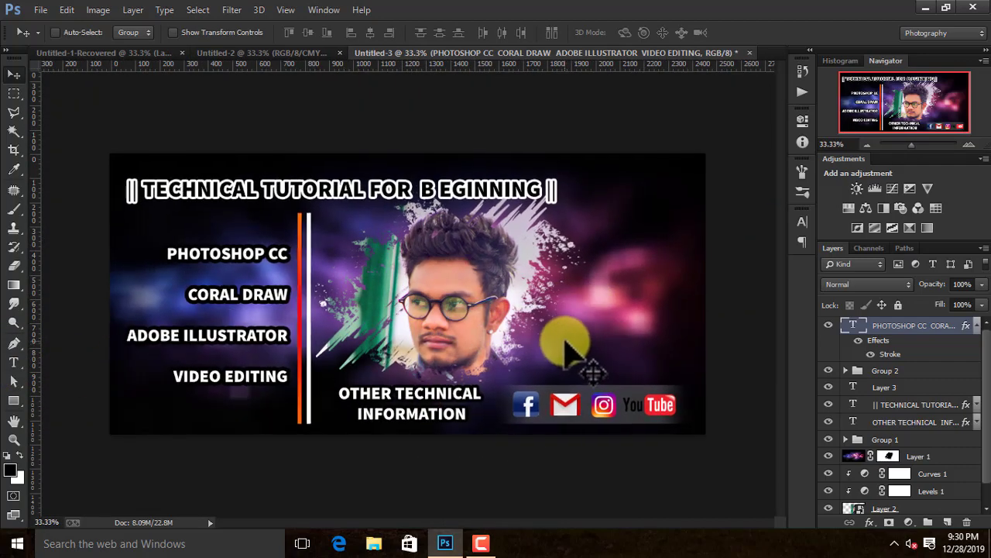
# Duplicate the four-entry topic list and place the copy on the opposite side of the portrait, at the same height.
pyautogui.hotkey('ctrl', '+')
pyautogui.hotkey('ctrl', '-')
pyautogui.hotkey('ctrl', 'j')
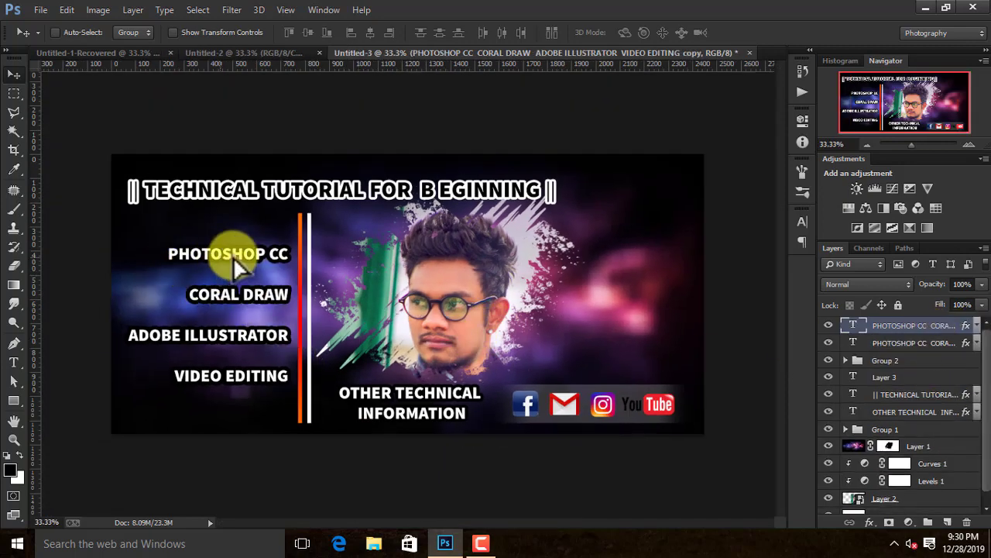
pyautogui.moveTo(233, 256); pyautogui.dragTo(614, 241)
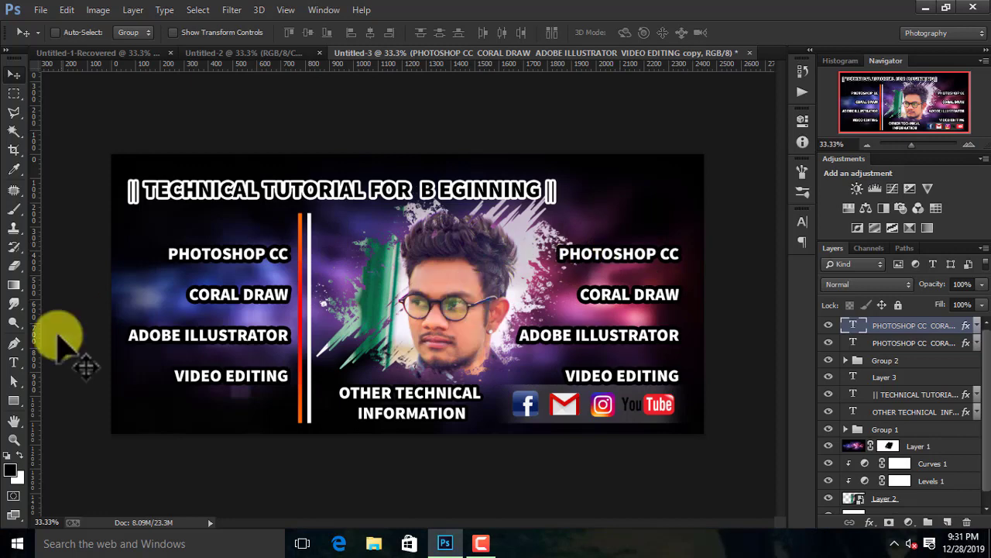
# Left-align the copied topic list and place it just right of the portrait, above the social icons.
pyautogui.click(13, 362)
pyautogui.click(581, 237)
pyautogui.hotkey('ctrl', 'a')
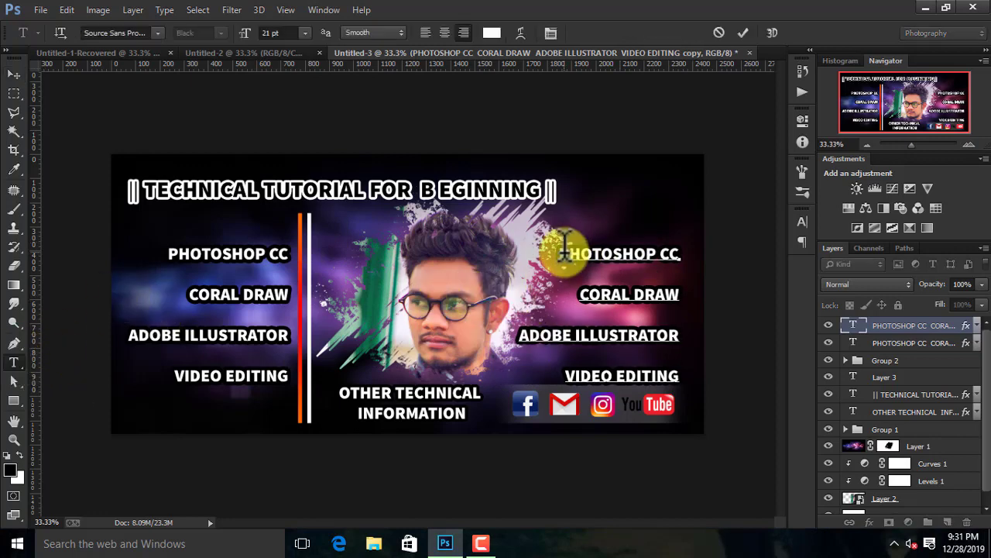
pyautogui.click(445, 32)
pyautogui.click(425, 33)
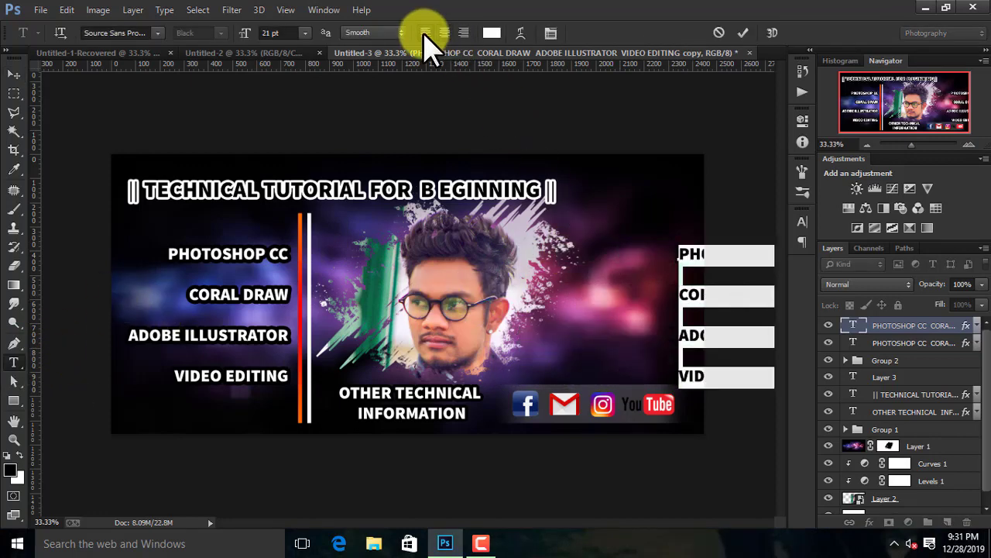
pyautogui.click(14, 74)
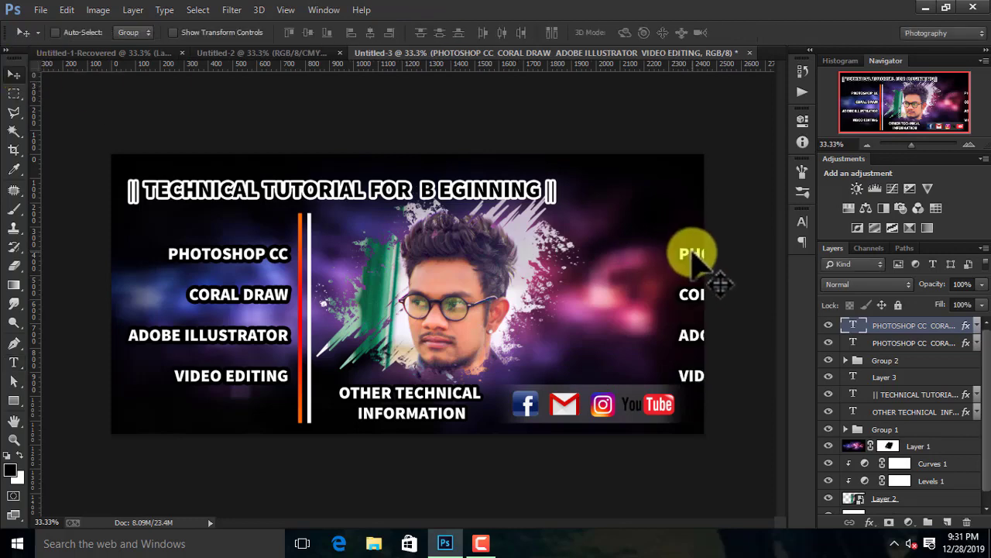
pyautogui.moveTo(696, 258); pyautogui.dragTo(602, 234)
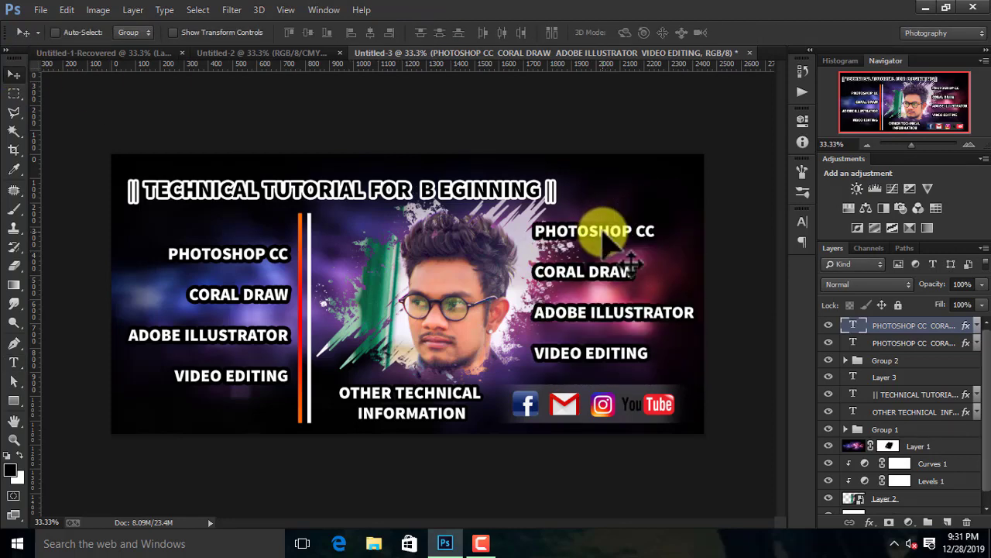
# Transform the copied topic list to be slightly narrower, with its height at about 102%, keeping it beside the portrait.
pyautogui.hotkey('ctrl', 't')
pyautogui.moveTo(538, 207); pyautogui.dragTo(550, 217)
pyautogui.moveTo(620, 217)
pyautogui.mouseDown()
pyautogui.moveTo(612, 209)
pyautogui.moveTo(612, 221)
pyautogui.mouseUp()
pyautogui.moveTo(693, 288); pyautogui.dragTo(690, 292)
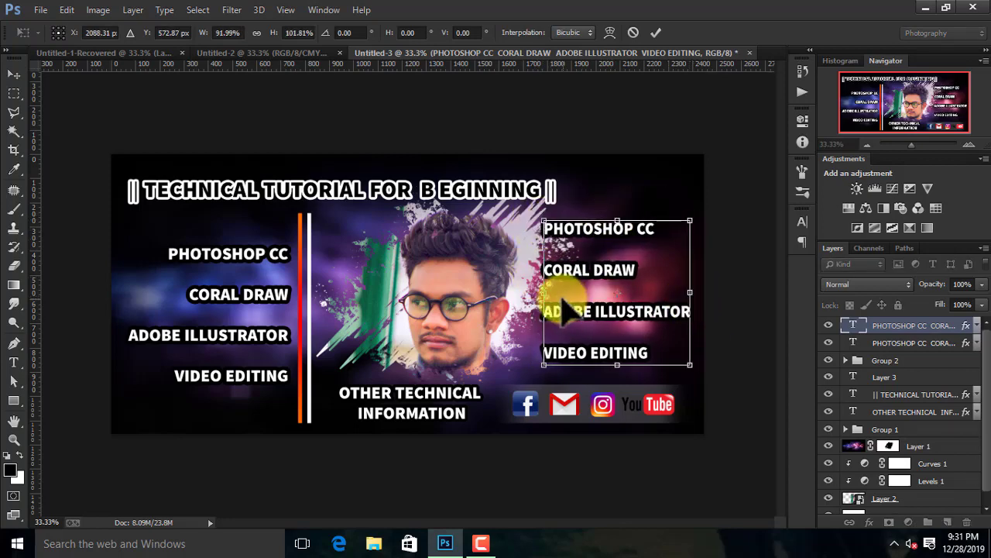
pyautogui.click(655, 32)
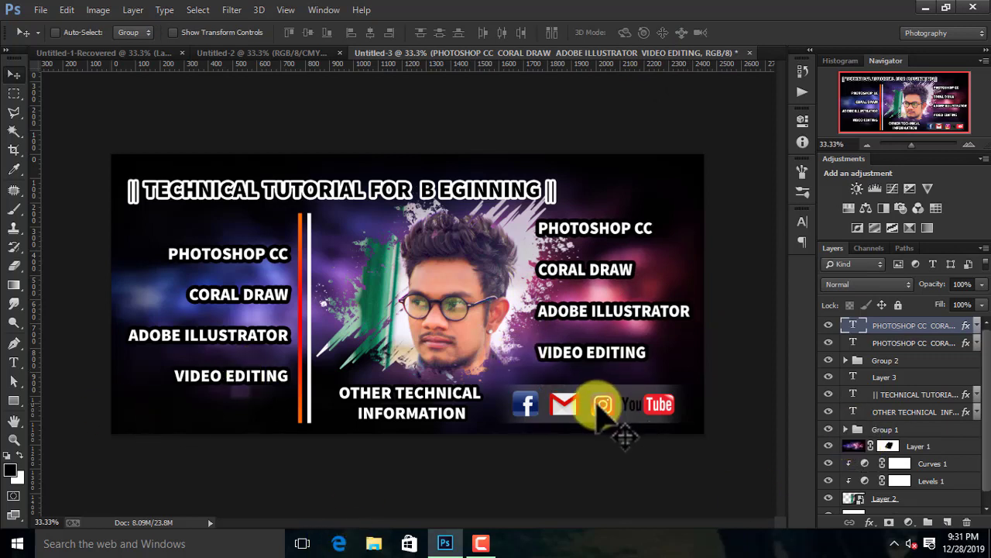
# Add a white 21 pt CONTACT: line with the phone number below the original topic list.
pyautogui.click(14, 362)
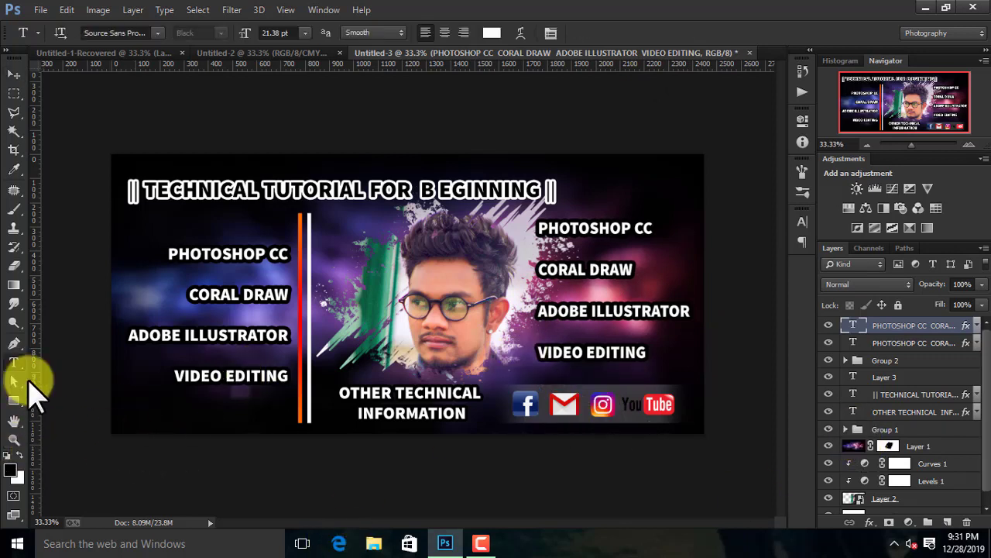
pyautogui.click(133, 418)
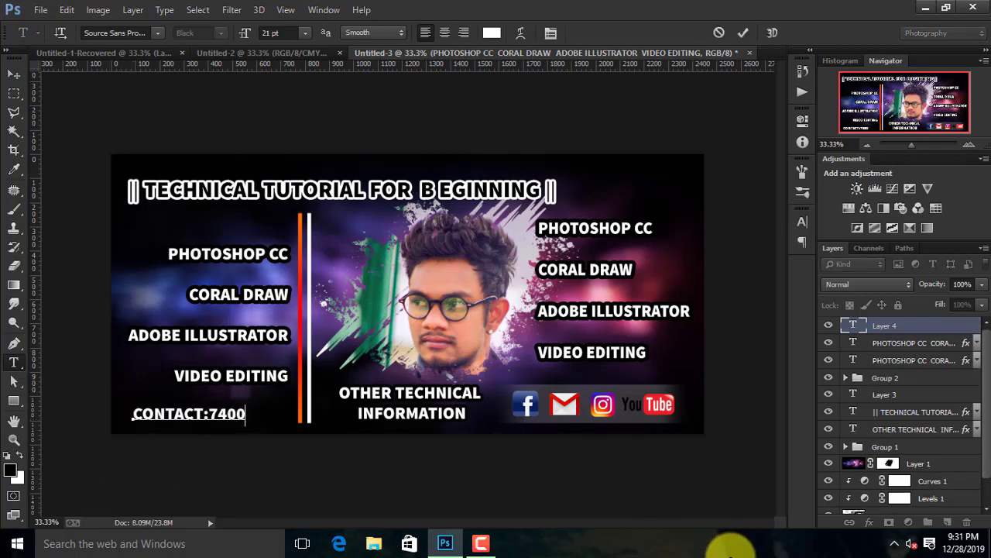
# Set the contact line's font to Leelawadee UI and shift the line about 22 px left and 6 px down.
pyautogui.doubleClick(222, 413)
pyautogui.click(157, 32)
pyautogui.scroll(-5, 335, 495)
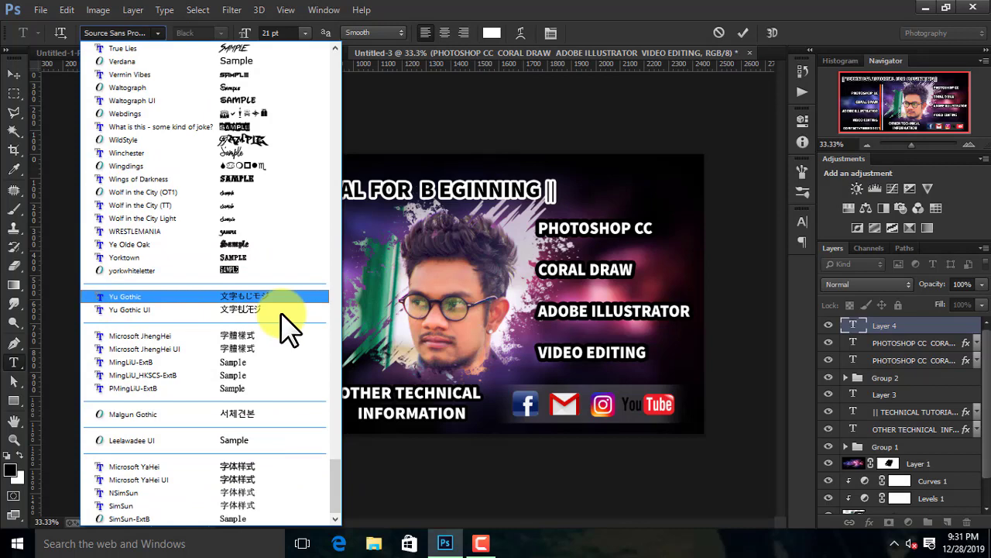
pyautogui.click(263, 440)
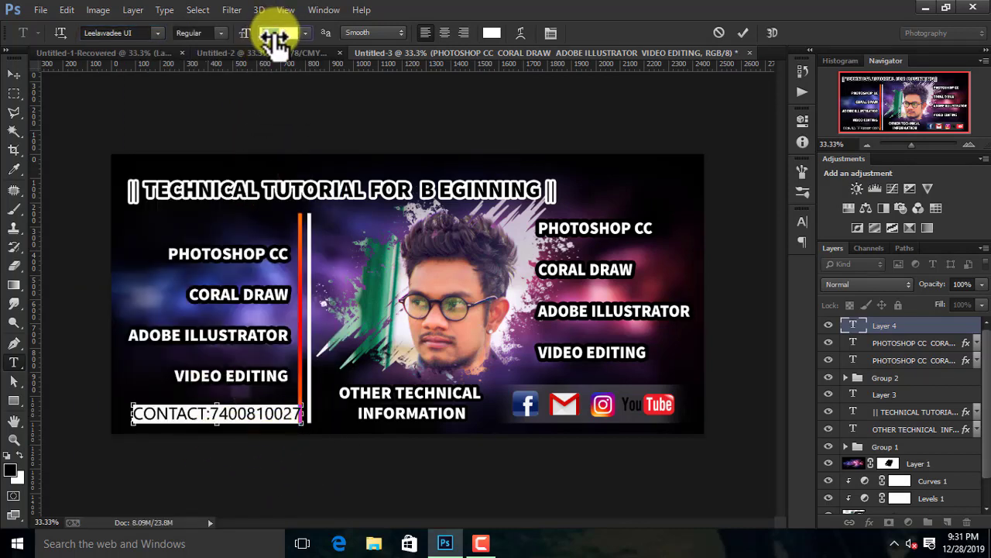
pyautogui.click(13, 73)
pyautogui.moveTo(254, 418); pyautogui.dragTo(249, 419)
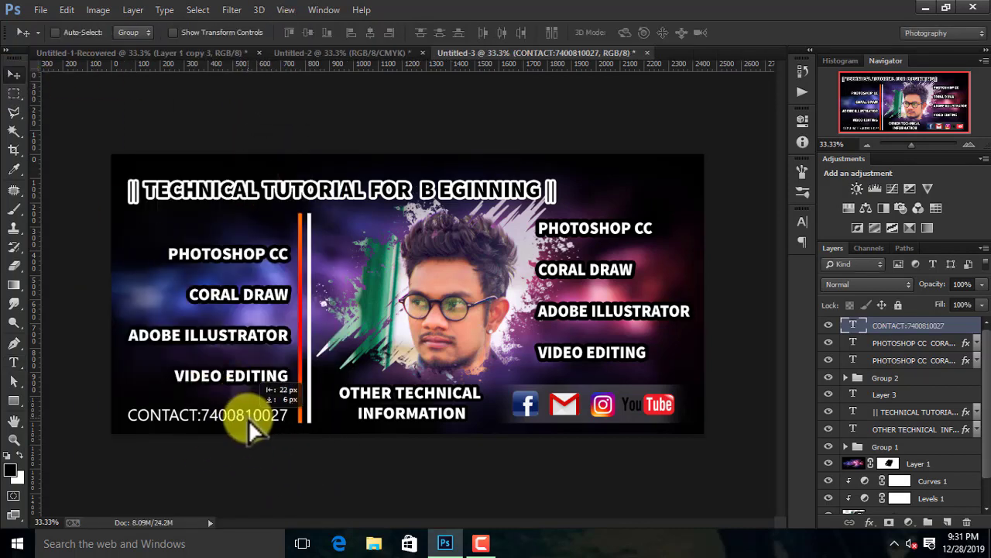
# Add a blue (#000cfa) stroke layer style around the contact line.
pyautogui.rightClick(969, 325)
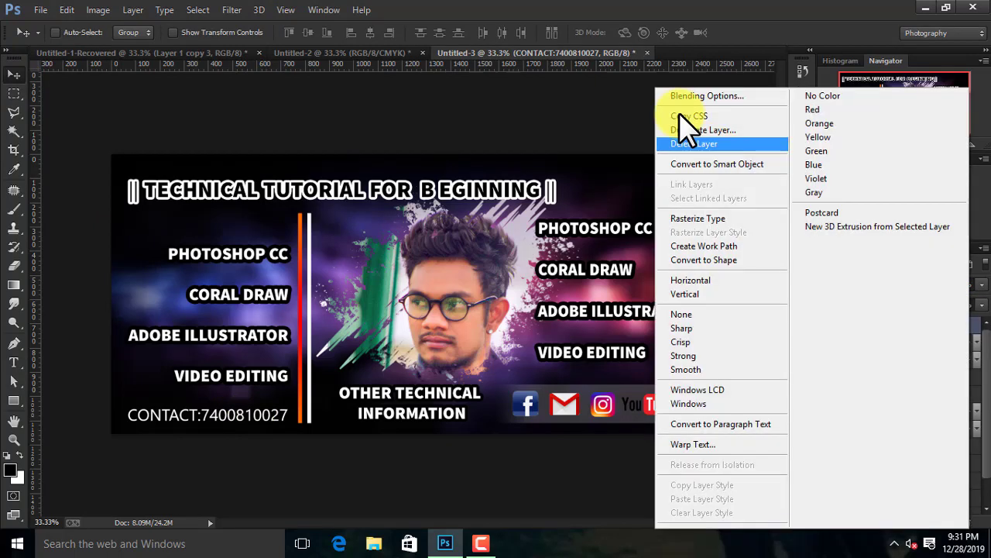
pyautogui.click(707, 95)
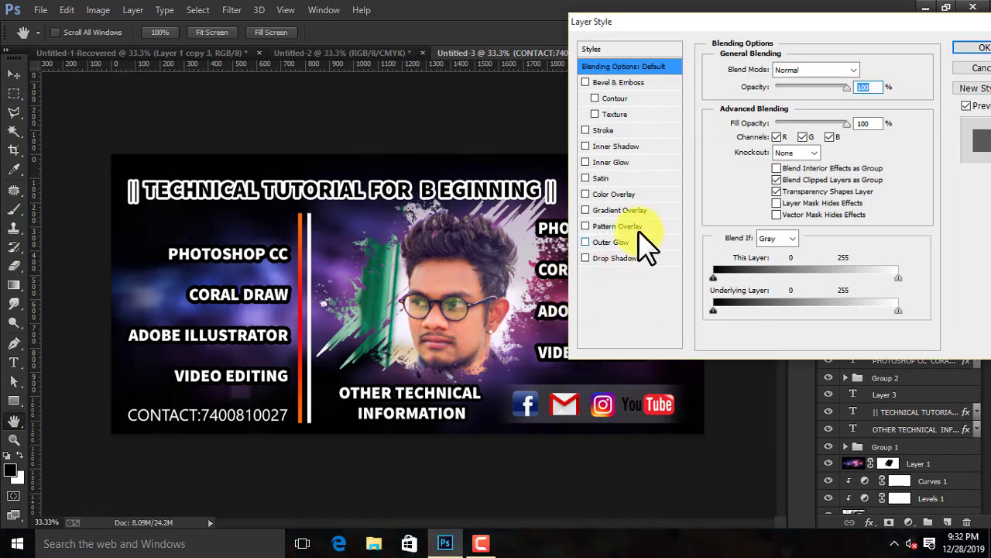
pyautogui.click(663, 130)
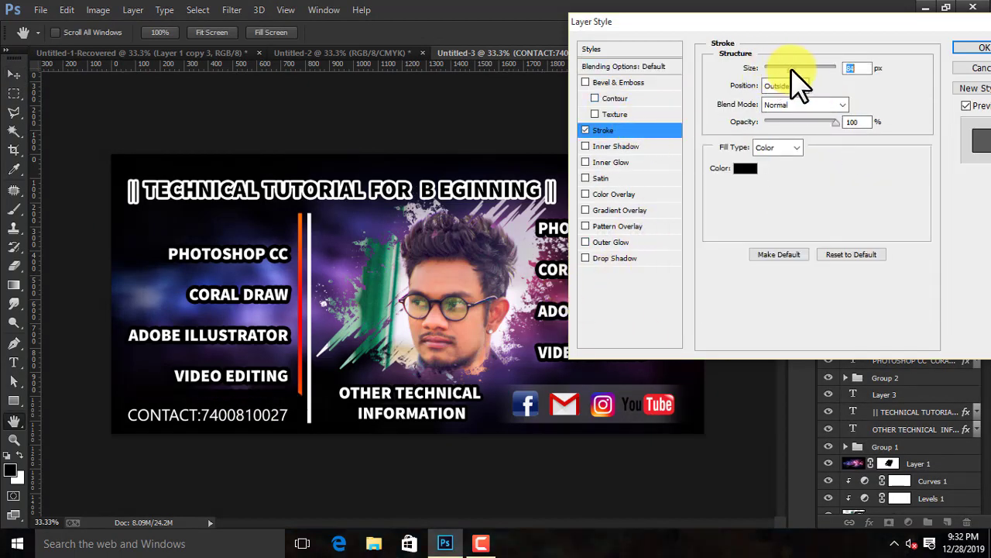
pyautogui.click(739, 168)
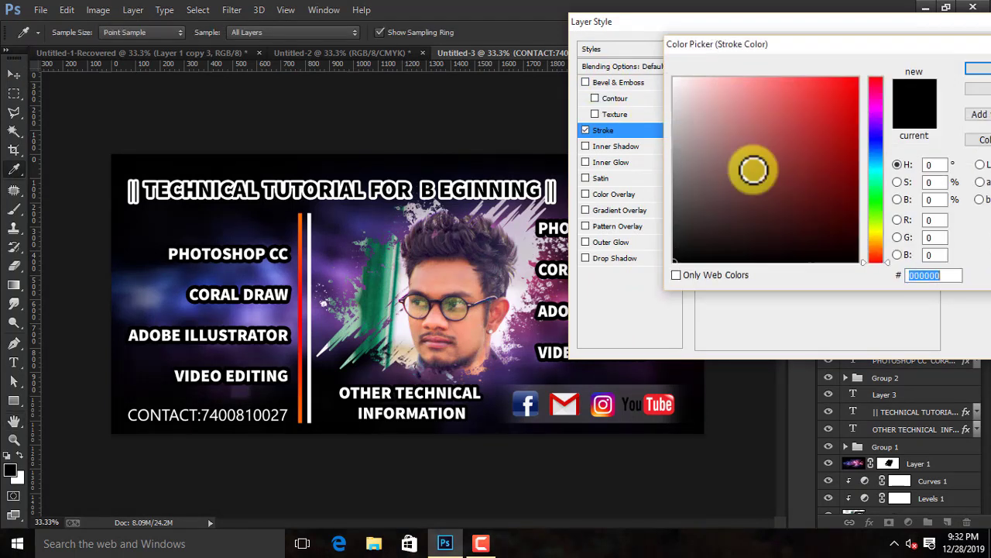
pyautogui.moveTo(753, 168)
pyautogui.mouseDown()
pyautogui.moveTo(823, 142)
pyautogui.moveTo(857, 108)
pyautogui.moveTo(858, 81)
pyautogui.mouseUp()
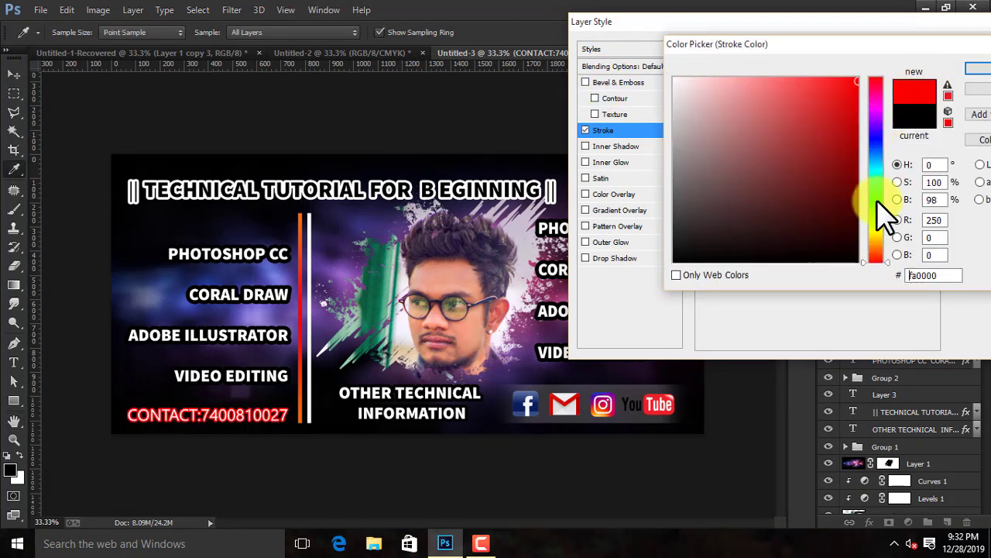
pyautogui.moveTo(872, 174); pyautogui.dragTo(872, 135)
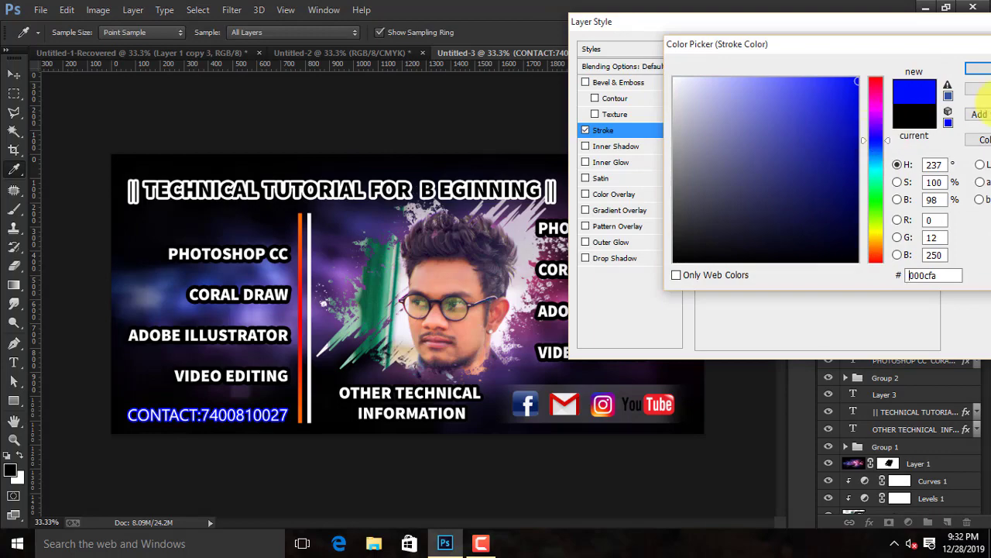
pyautogui.click(978, 69)
pyautogui.click(976, 49)
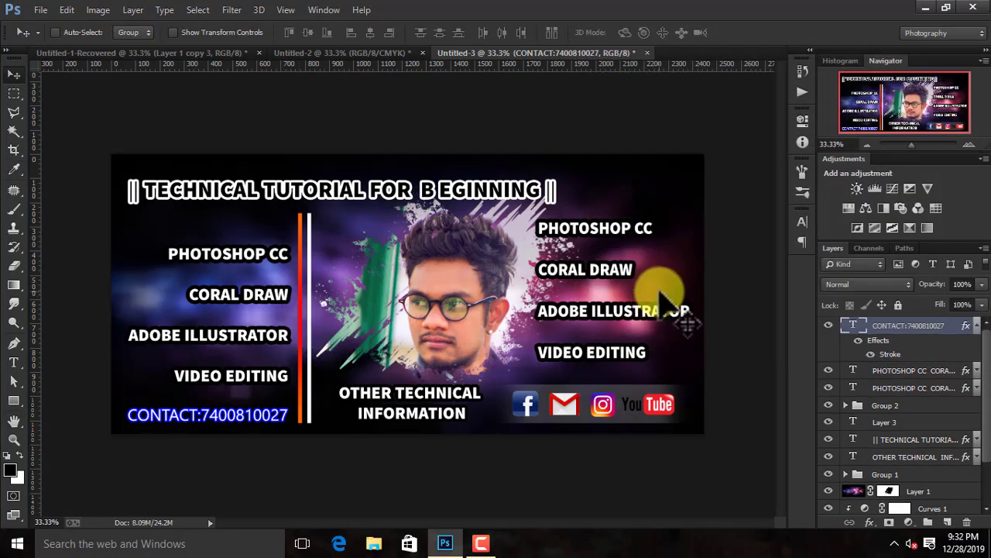
pyautogui.hotkey('ctrl', '-')
pyautogui.hotkey('ctrl', '-')
pyautogui.hotkey('ctrl', '+')
pyautogui.hotkey('ctrl', '+')
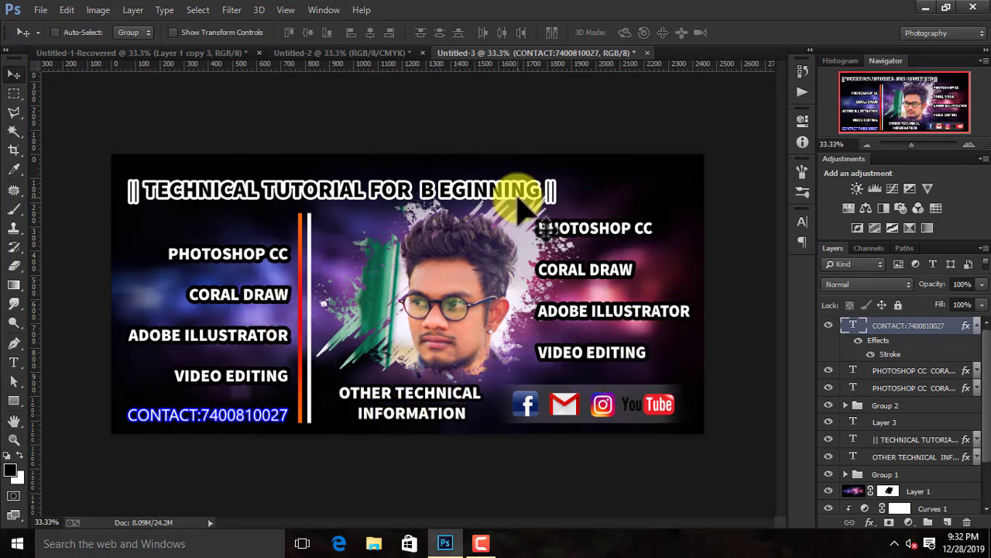
# Move the original four-entry topic list slightly up, away from the contact line.
pyautogui.click(944, 372)
pyautogui.click(829, 370)
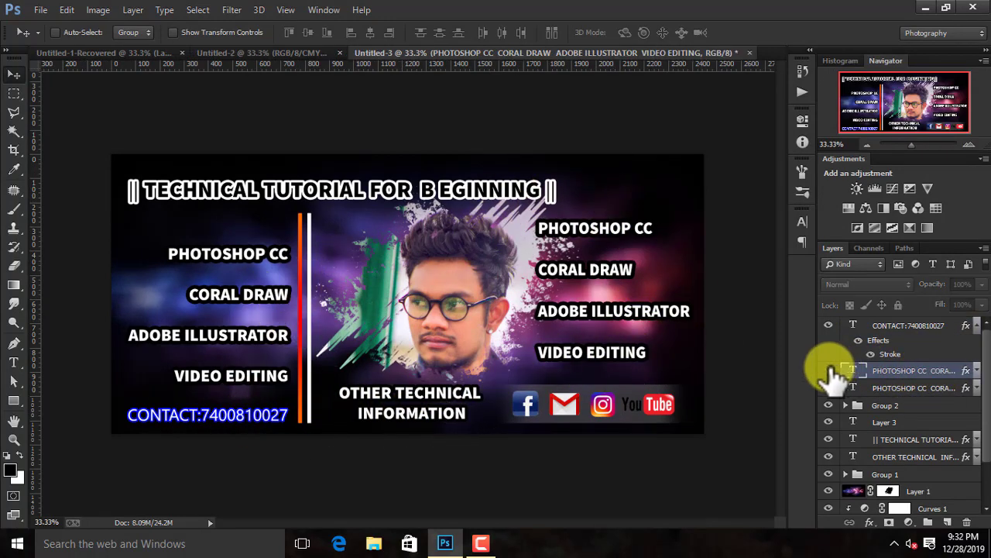
pyautogui.click(829, 370)
pyautogui.click(877, 387)
pyautogui.click(829, 387)
pyautogui.click(829, 388)
pyautogui.moveTo(309, 329); pyautogui.dragTo(264, 260)
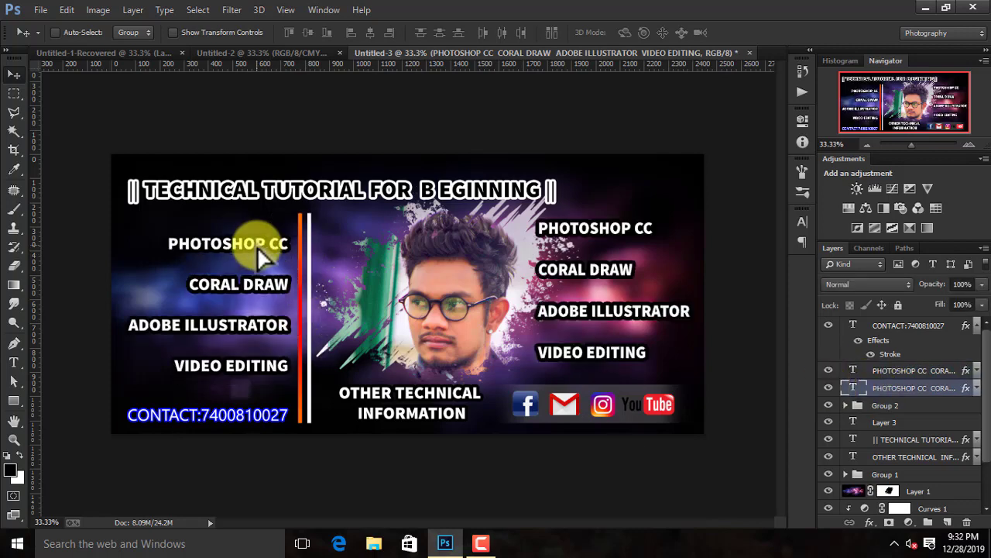
pyautogui.click(977, 372)
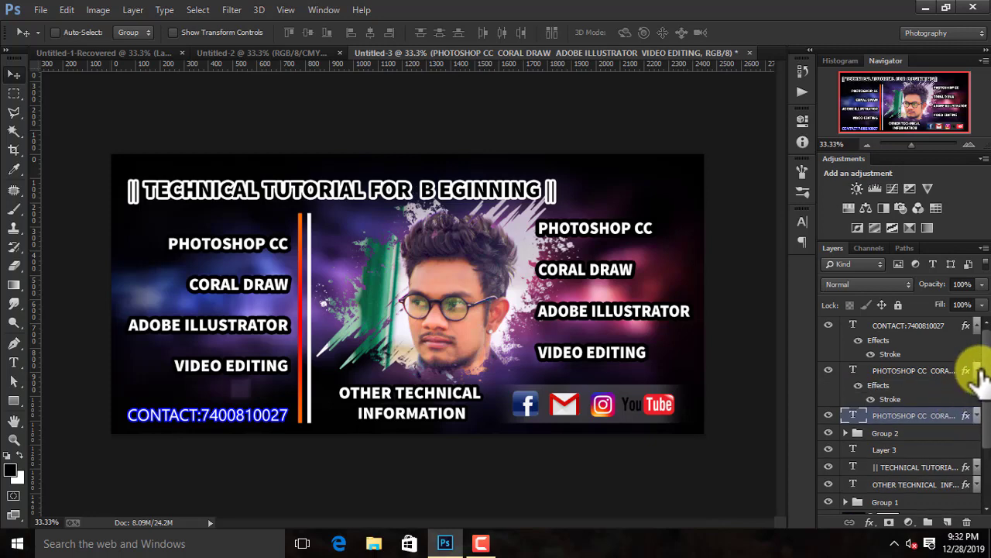
pyautogui.click(976, 372)
pyautogui.click(829, 387)
pyautogui.click(828, 387)
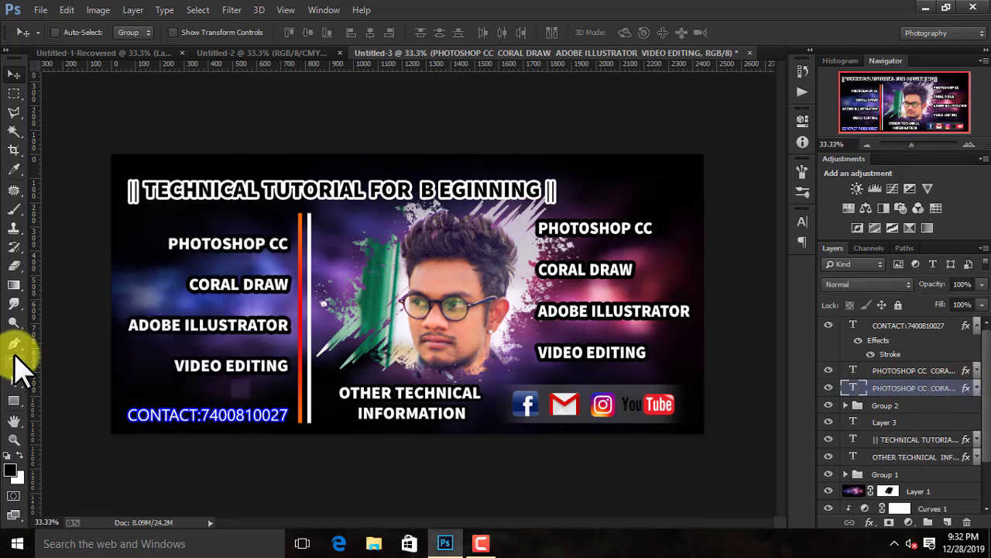
pyautogui.click(13, 362)
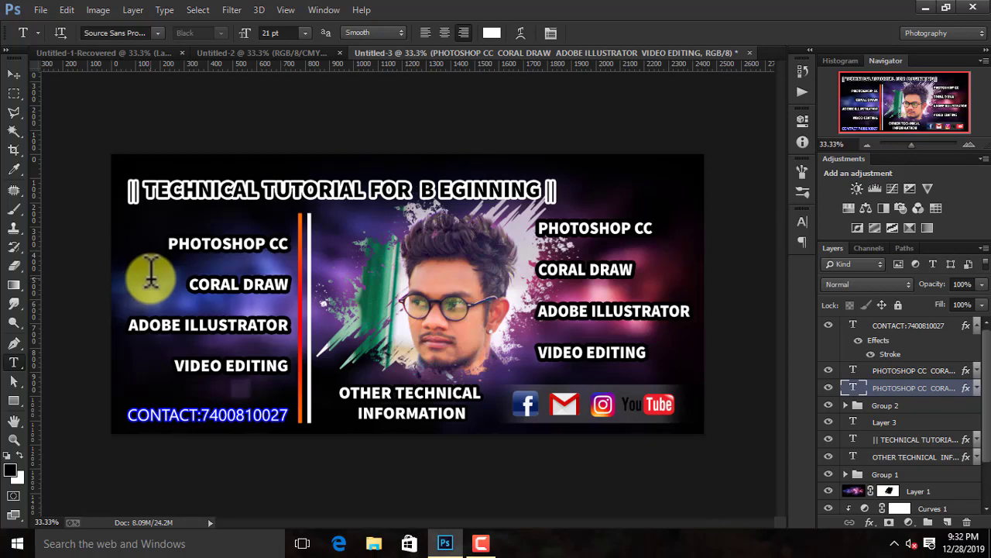
pyautogui.click(228, 321)
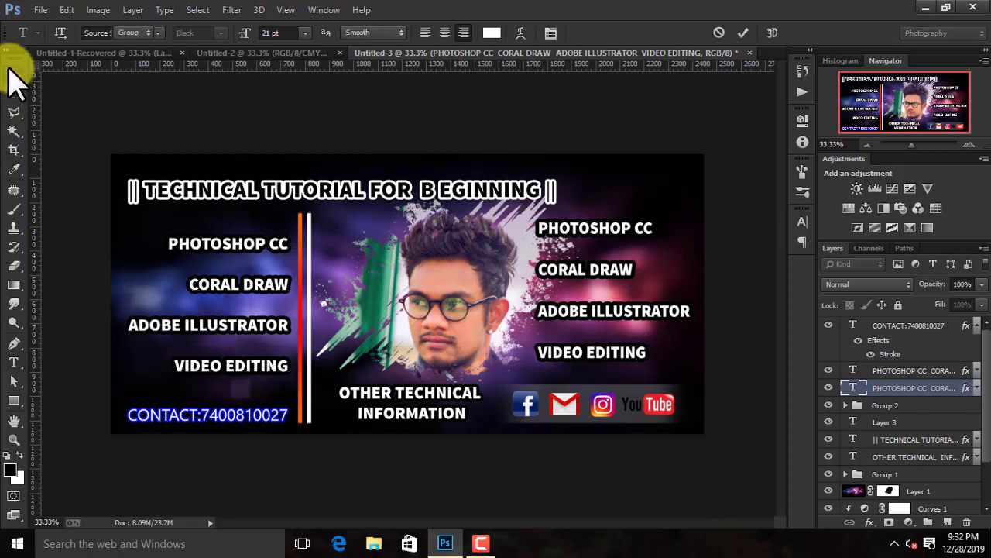
pyautogui.click(597, 184)
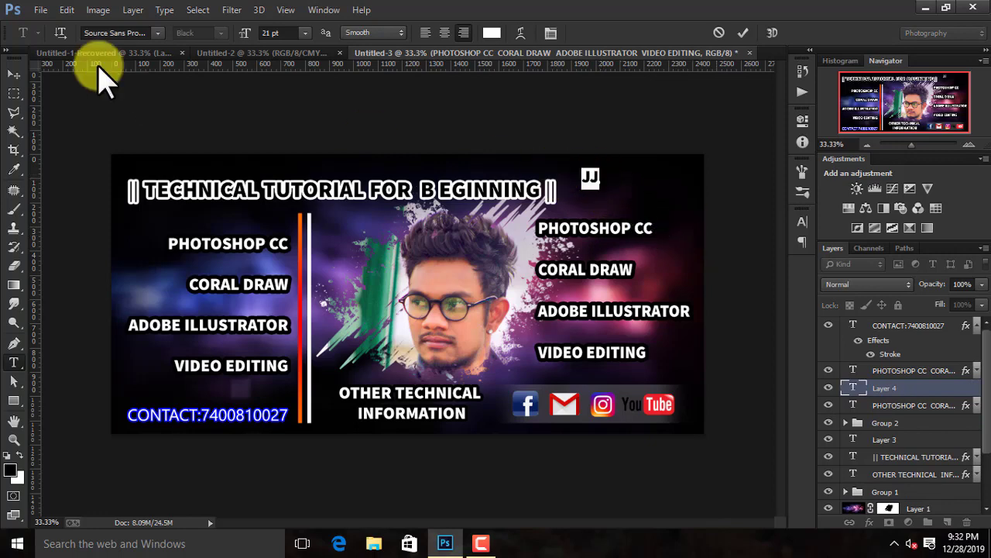
pyautogui.click(116, 33)
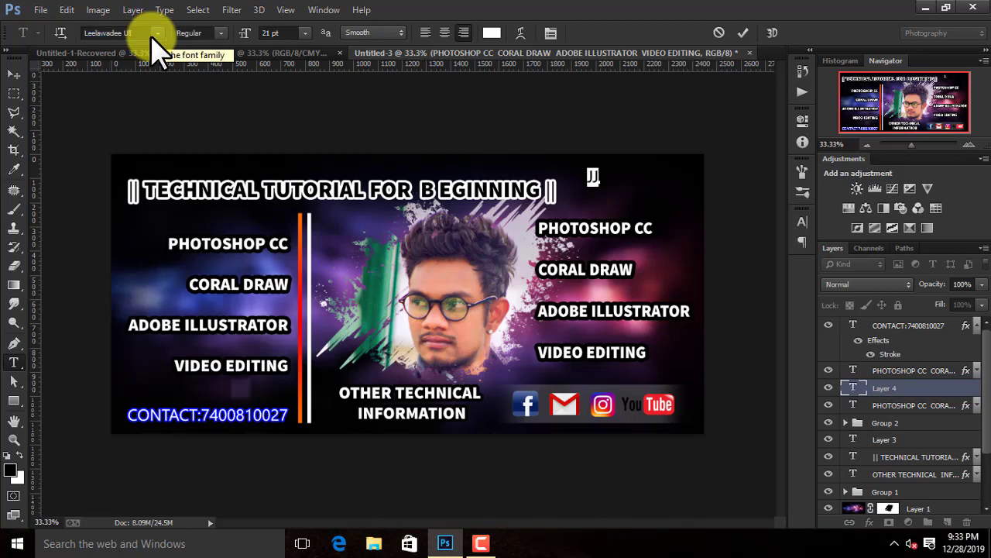
pyautogui.press('Return')
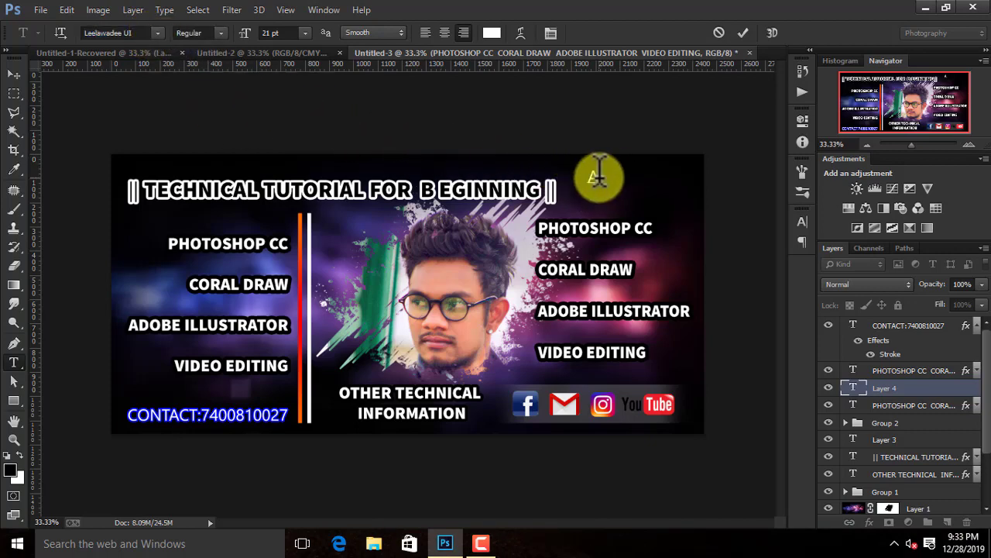
pyautogui.write('ESDFD')
pyautogui.click(480, 543)
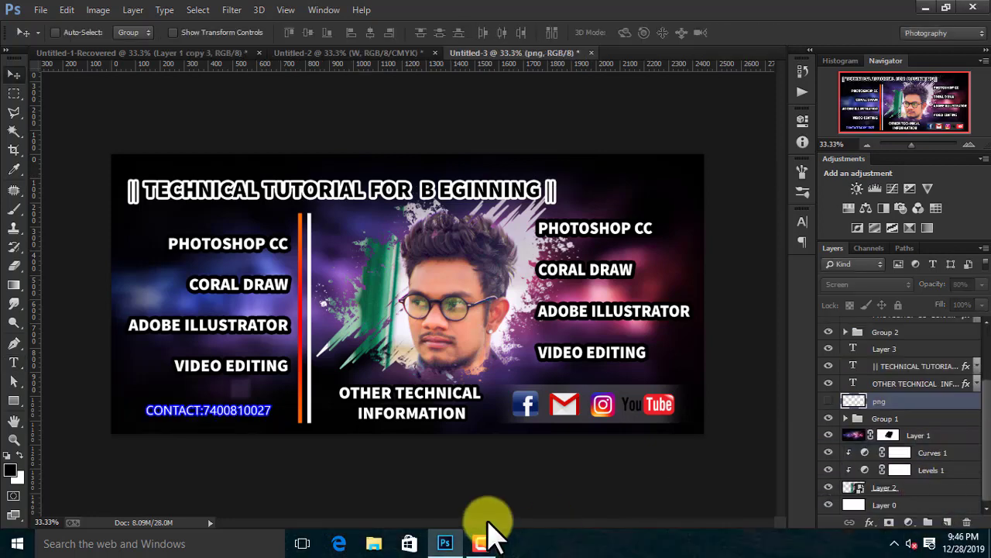
# Move the blue-outlined contact line up beside the end of the heading, above the copied topic list.
pyautogui.scroll(5, 974, 405)
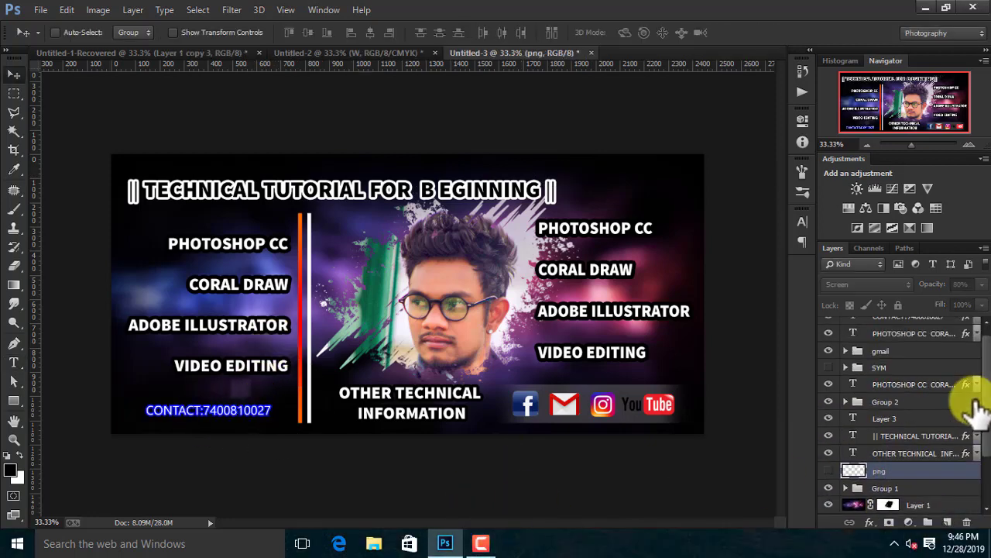
pyautogui.click(914, 326)
pyautogui.moveTo(253, 406); pyautogui.dragTo(667, 211)
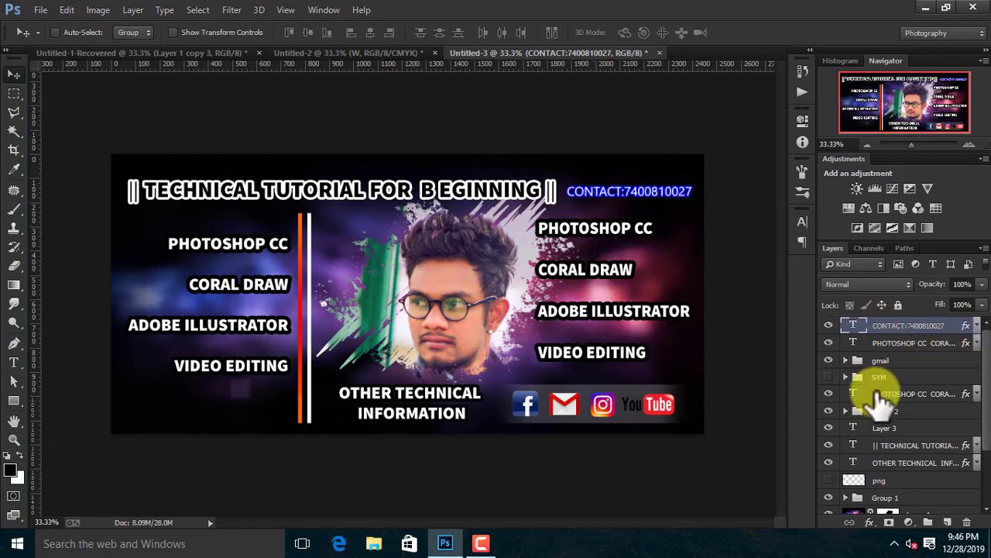
pyautogui.click(13, 362)
pyautogui.click(136, 418)
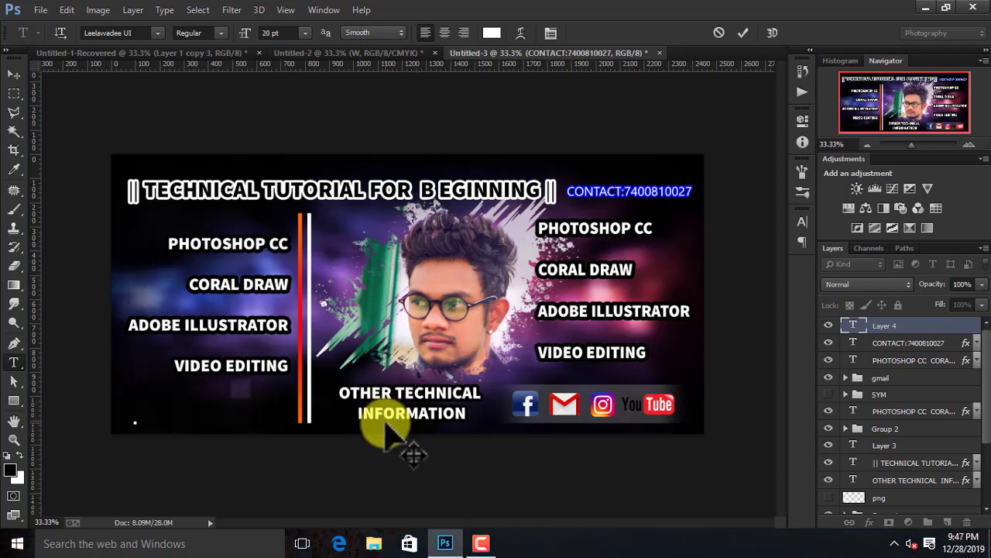
pyautogui.click(13, 74)
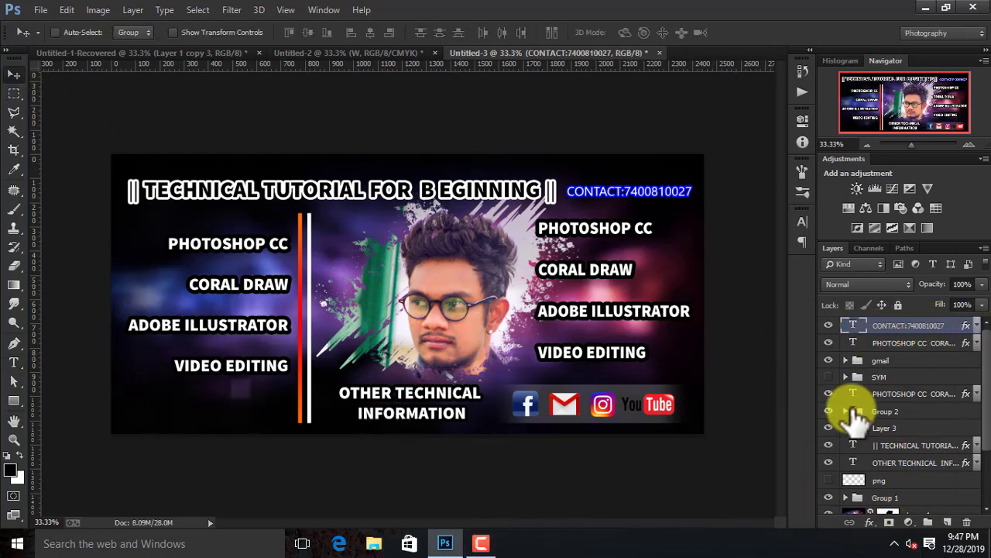
pyautogui.scroll(-3, 858, 418)
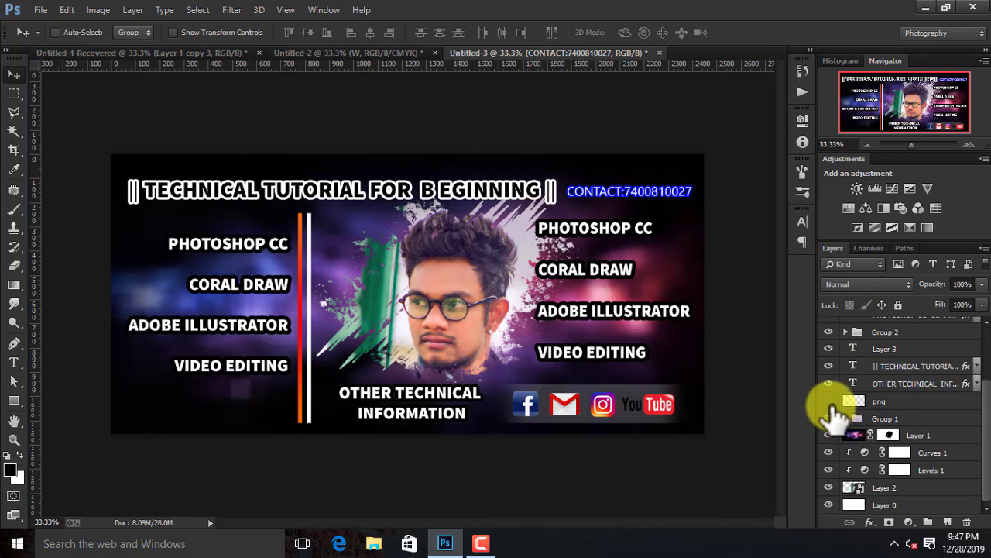
pyautogui.click(881, 415)
pyautogui.click(482, 543)
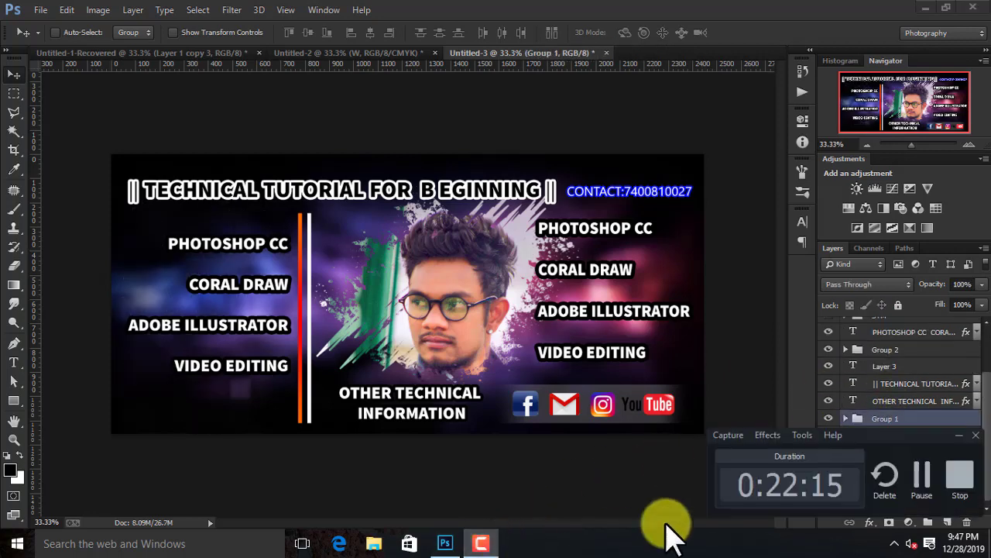
# Show the hidden e-mail text layer in the gmail group and nudge the group slightly up below the original topic list.
pyautogui.click(14, 361)
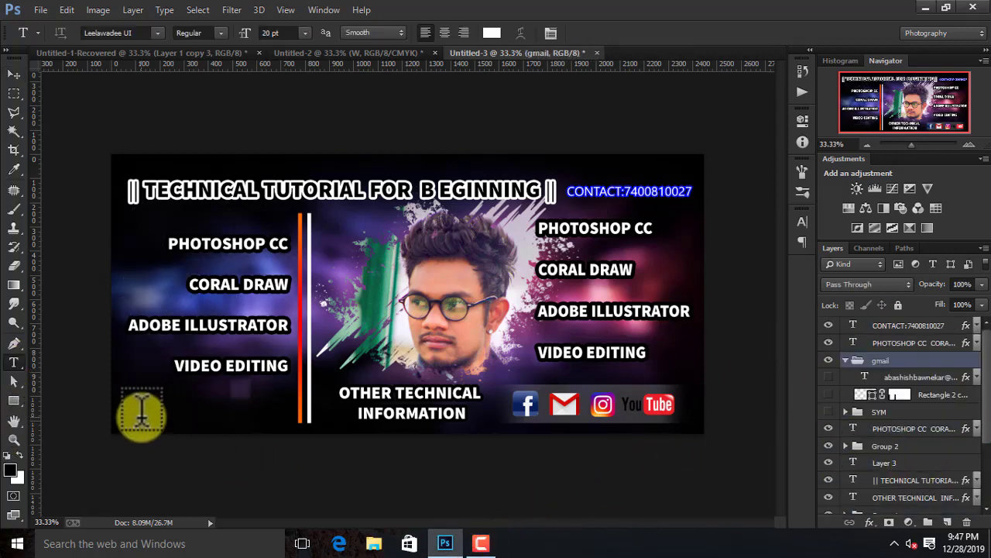
pyautogui.click(828, 376)
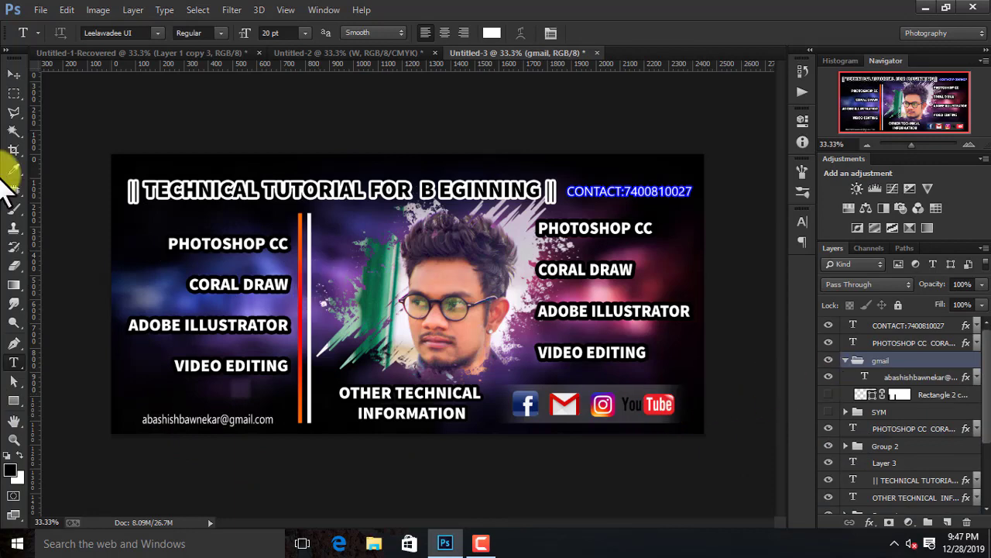
pyautogui.click(14, 74)
pyautogui.moveTo(256, 423); pyautogui.dragTo(254, 412)
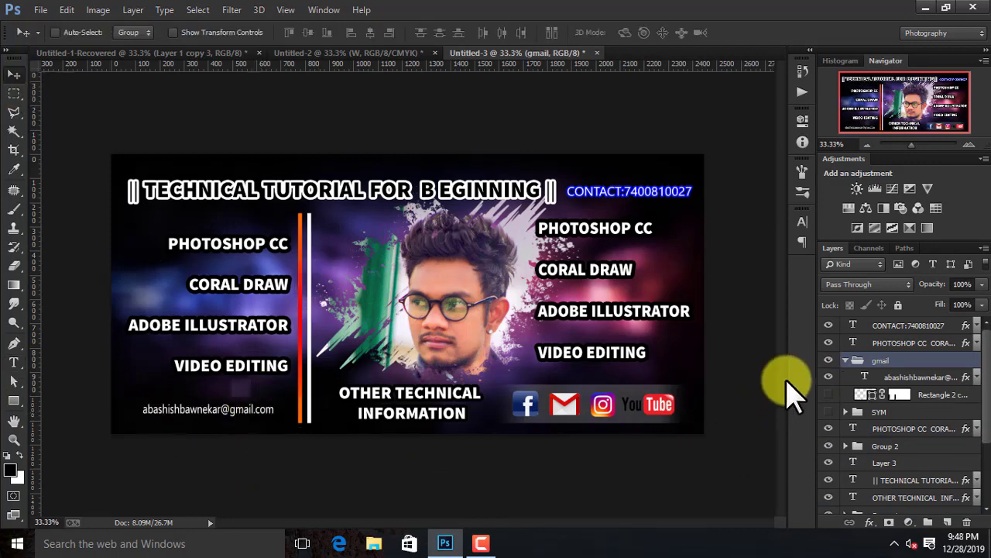
pyautogui.click(846, 360)
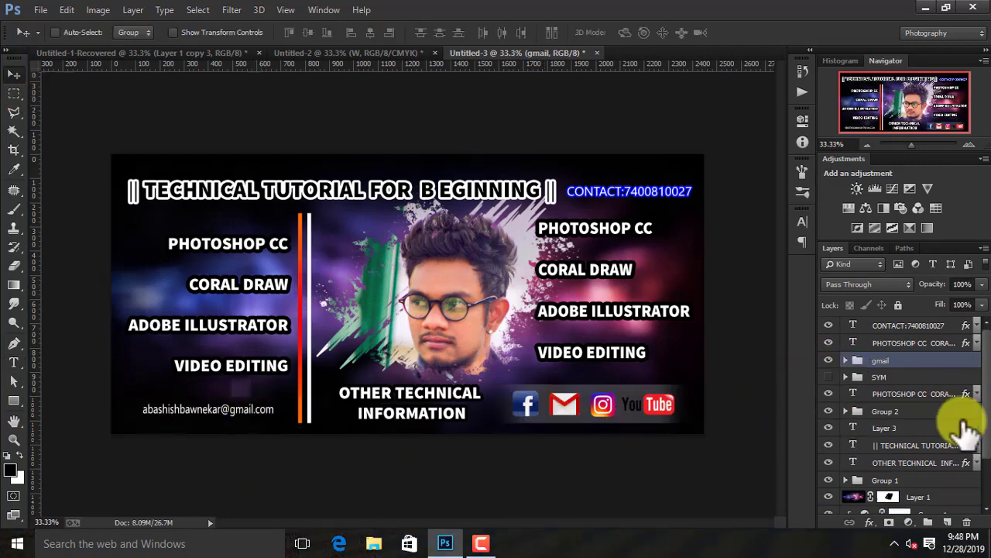
# Duplicate the translucent rectangle behind the social icons in Group 2 and move the copy behind the e-mail line.
pyautogui.click(846, 411)
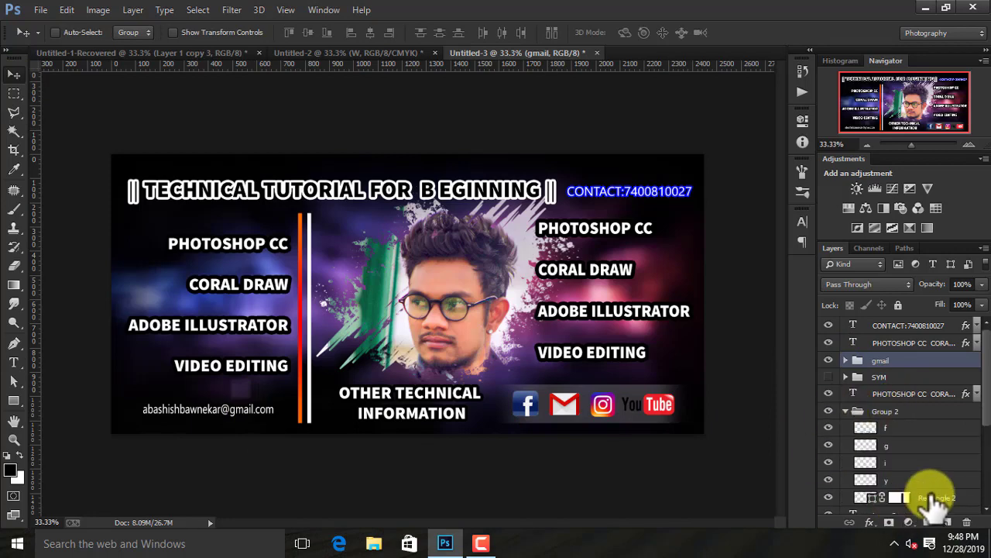
pyautogui.click(968, 495)
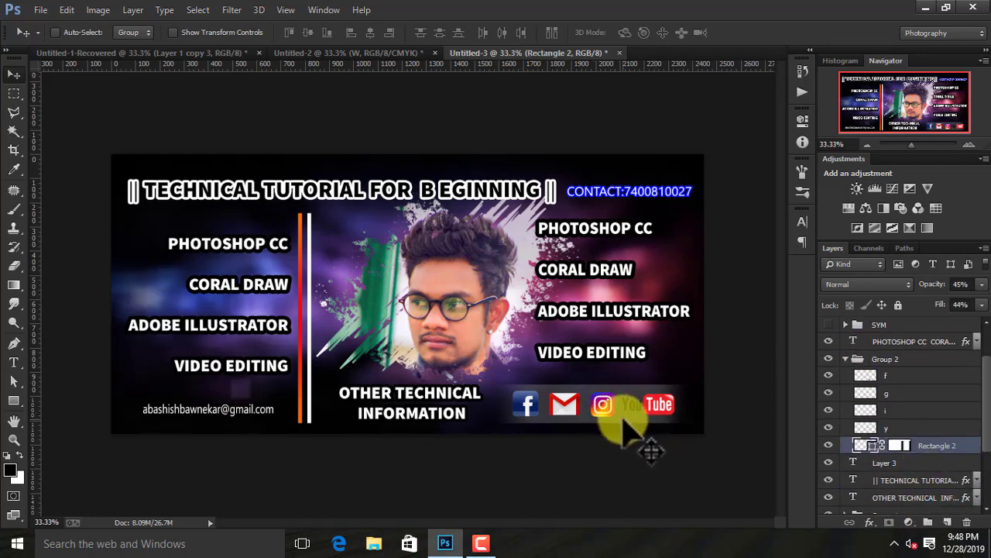
pyautogui.hotkey('ctrl', 'j')
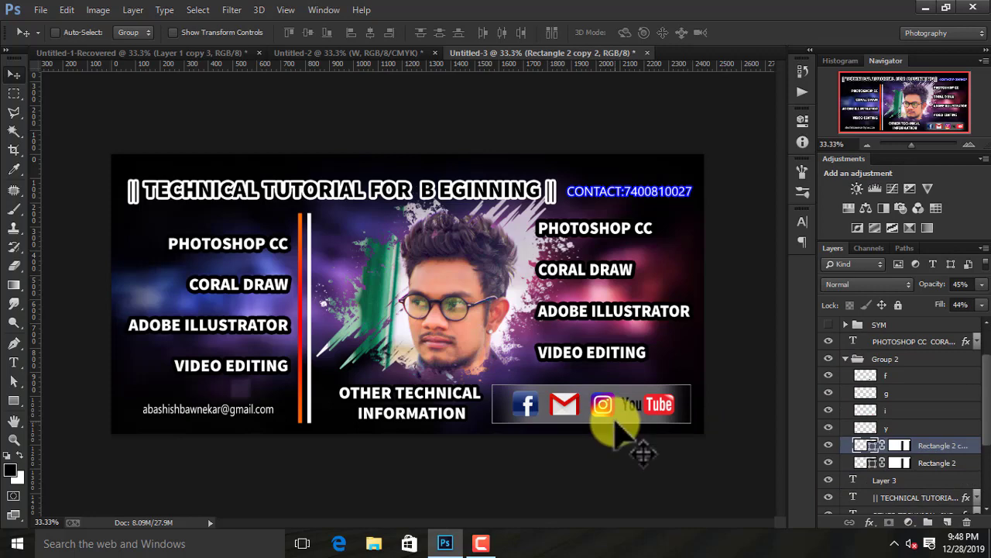
pyautogui.moveTo(617, 428); pyautogui.dragTo(260, 421)
# Reduce the height and width of the copied rectangle so it fits closely around the e-mail line.
pyautogui.hotkey('ctrl', 't')
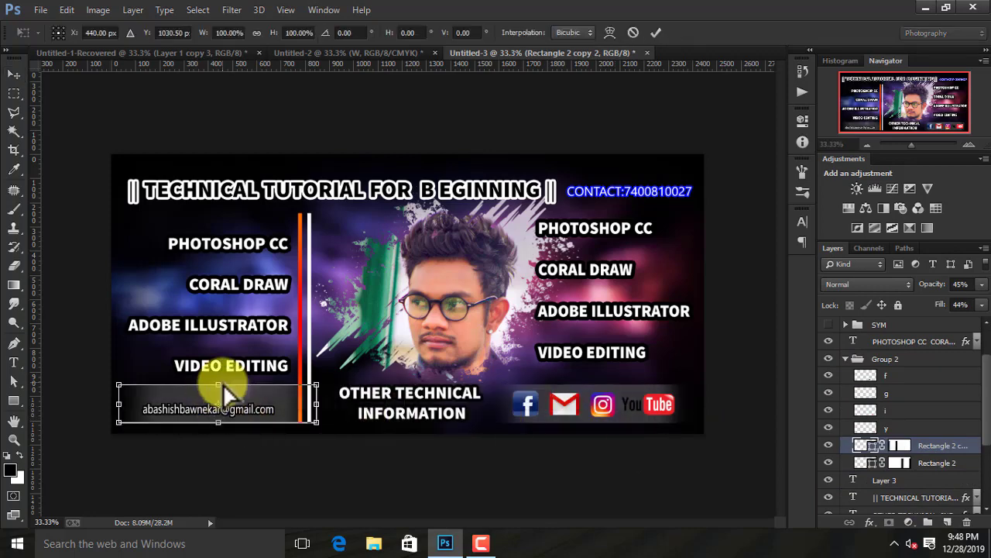
pyautogui.moveTo(216, 387); pyautogui.dragTo(213, 401)
pyautogui.moveTo(316, 408); pyautogui.dragTo(277, 409)
pyautogui.press('Return')
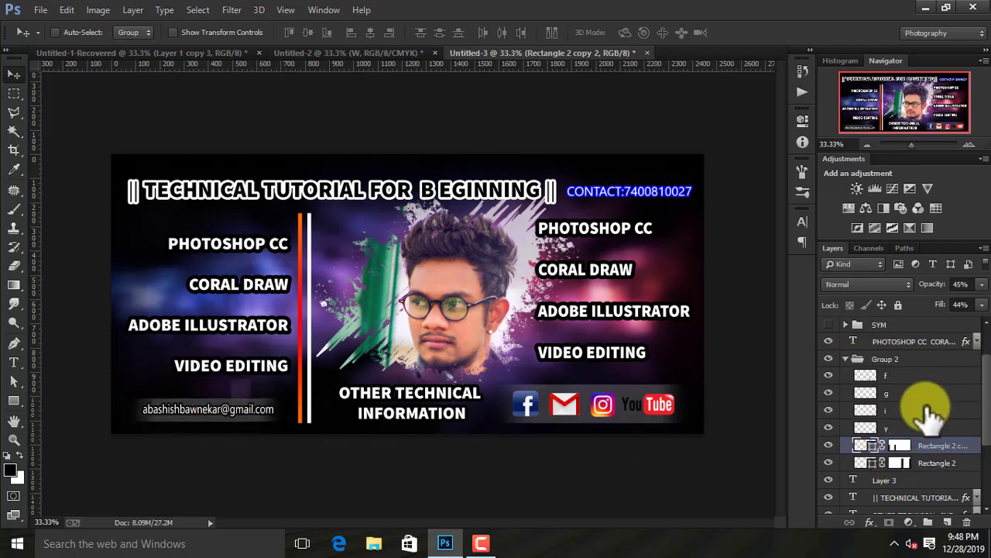
# Delete the hidden rectangle layer from the gmail group and collapse the open layer groups.
pyautogui.scroll(1, 967, 458)
pyautogui.click(846, 376)
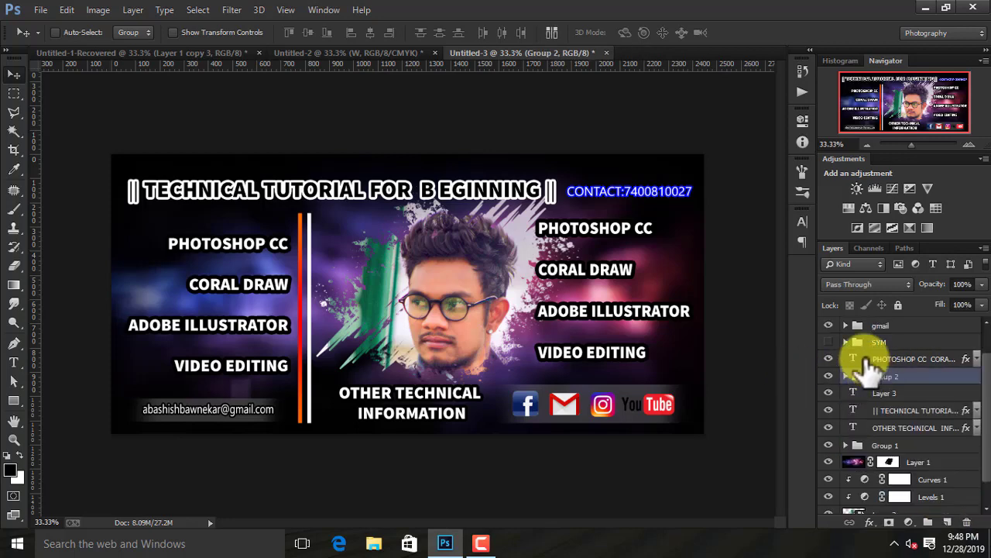
pyautogui.click(846, 326)
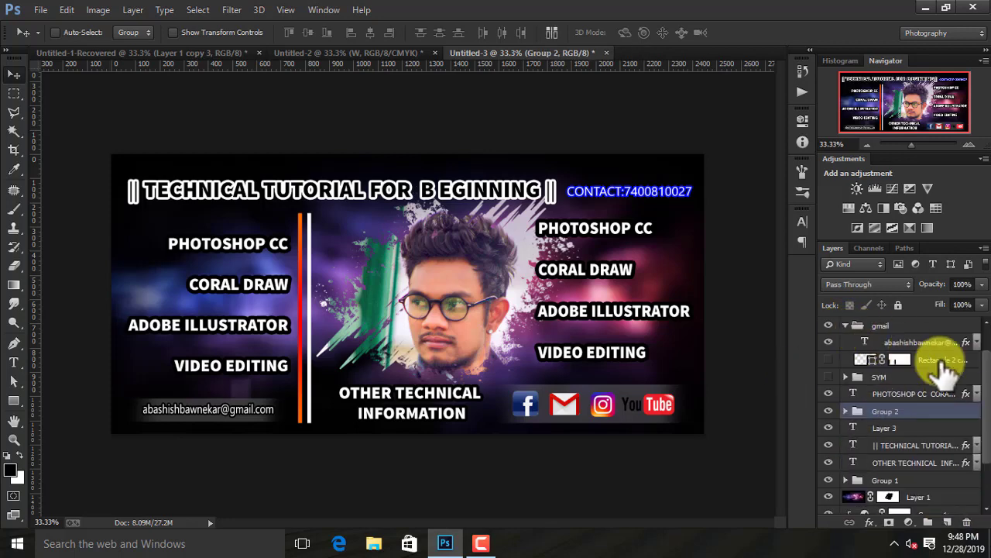
pyautogui.click(945, 361)
pyautogui.press('Delete')
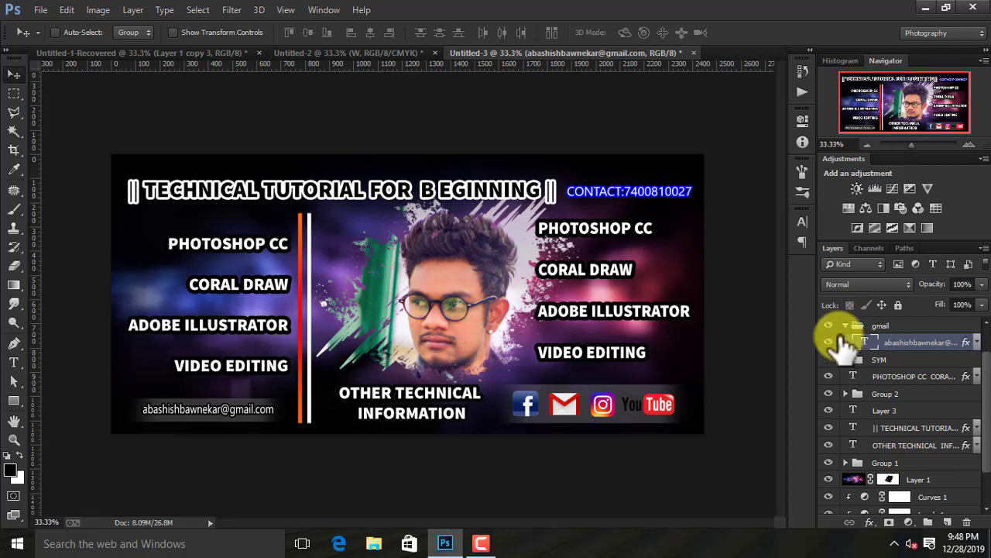
pyautogui.click(846, 326)
# Copy the star ornament from the Untitled-2 document into the banner and shrink it beside the PHOTOSHOP CC entry.
pyautogui.click(914, 342)
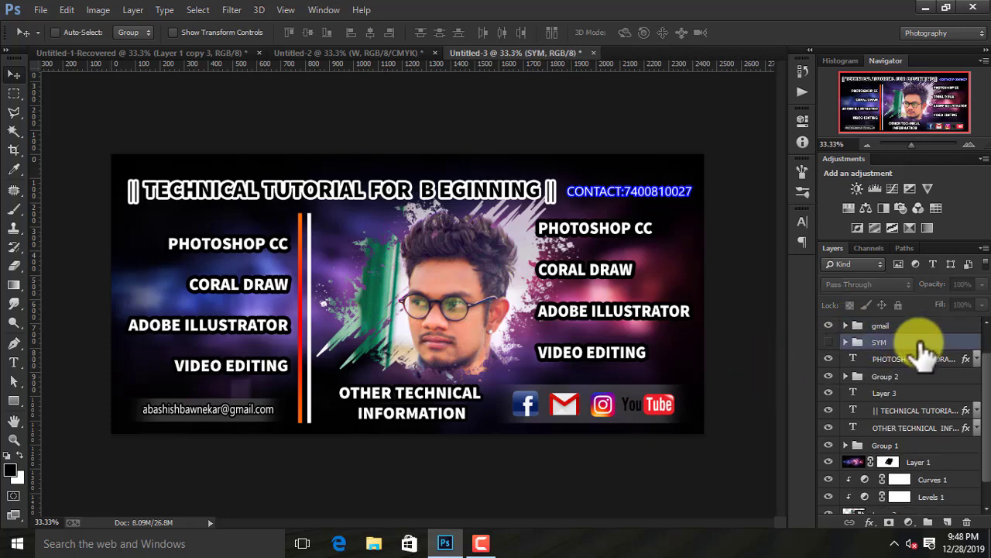
pyautogui.click(346, 62)
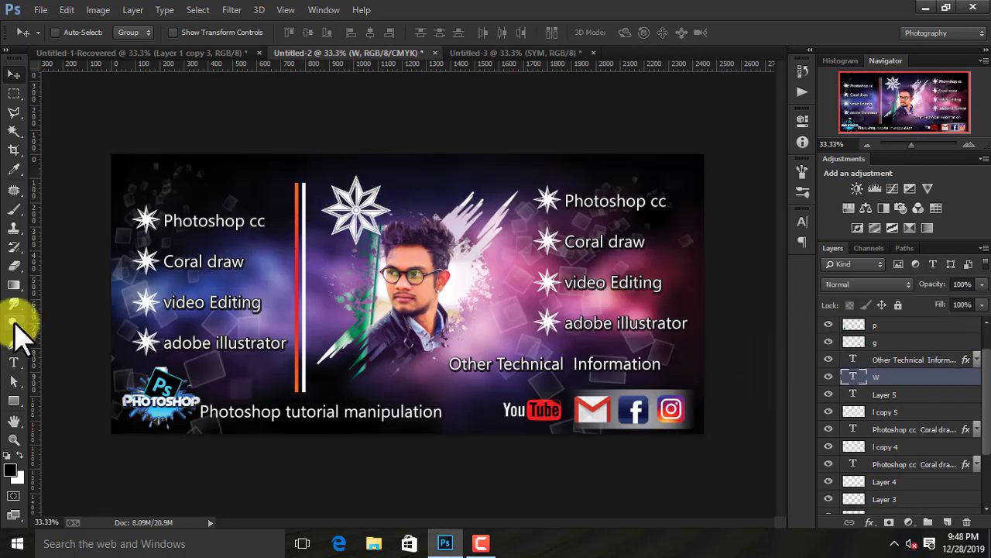
pyautogui.click(363, 206)
pyautogui.moveTo(498, 56); pyautogui.dragTo(144, 241)
pyautogui.hotkey('ctrl', 't')
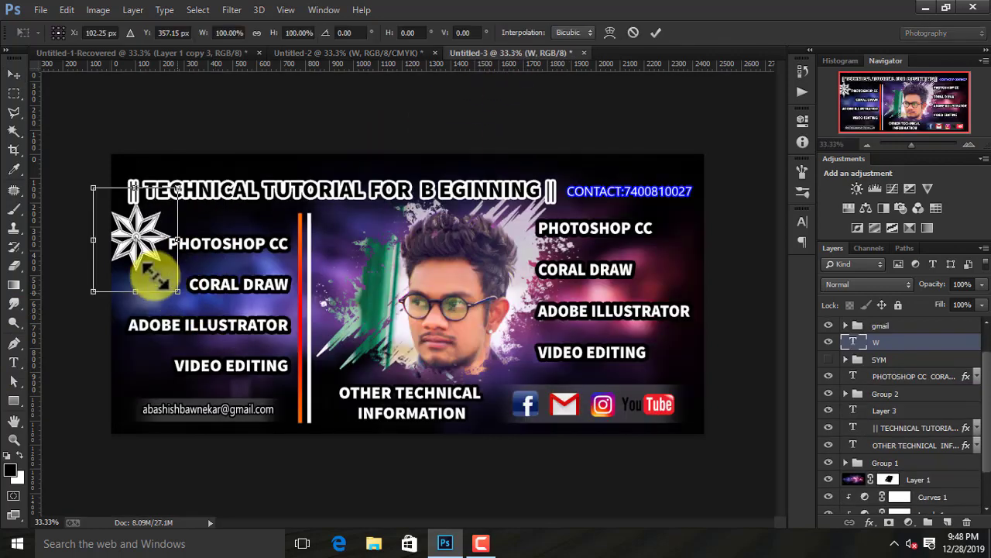
pyautogui.moveTo(155, 275); pyautogui.dragTo(153, 251)
pyautogui.click(655, 32)
# Add a blue stroke layer style to the star and place a copy beside the CORAL DRAW entry.
pyautogui.doubleClick(965, 346)
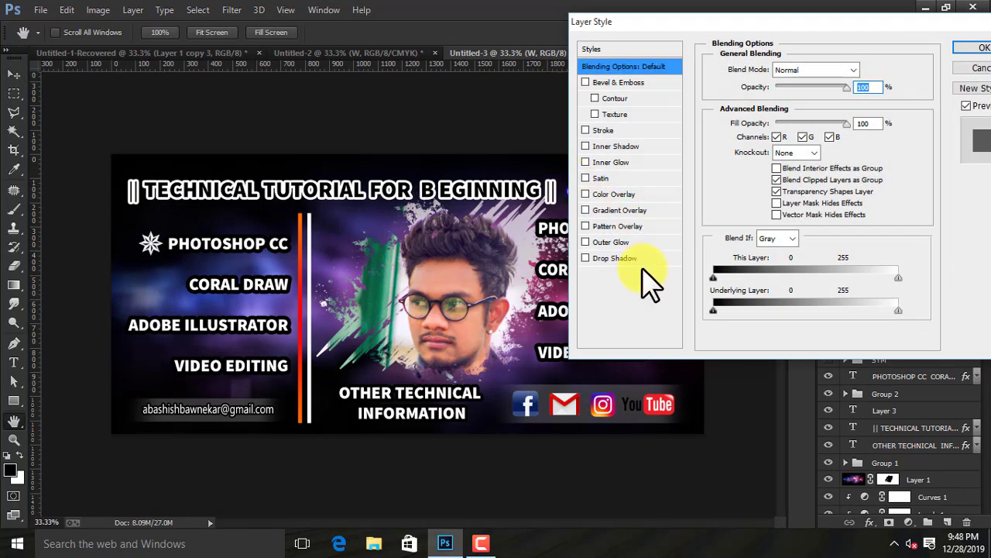
pyautogui.click(608, 130)
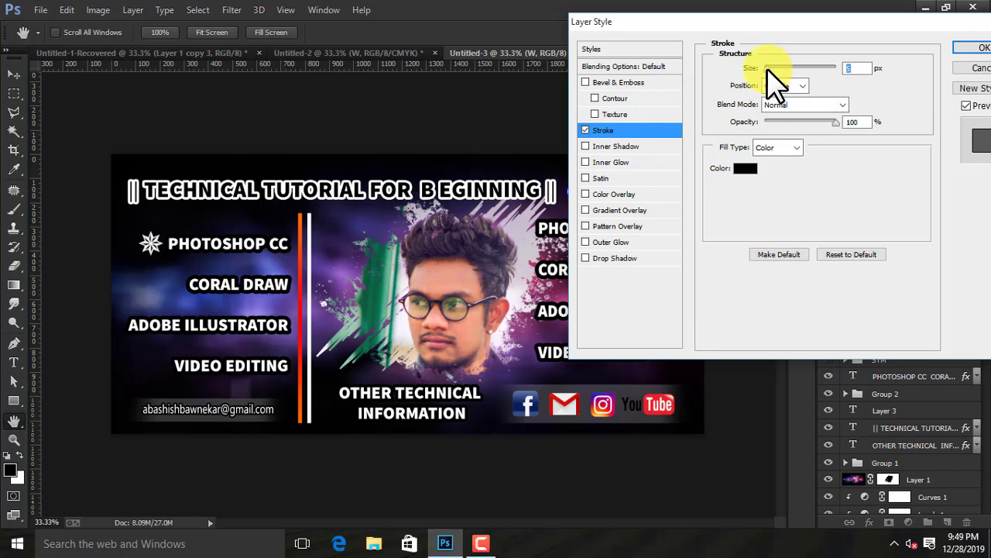
pyautogui.click(746, 172)
pyautogui.moveTo(874, 157); pyautogui.dragTo(876, 149)
pyautogui.press('Return')
pyautogui.press('Return')
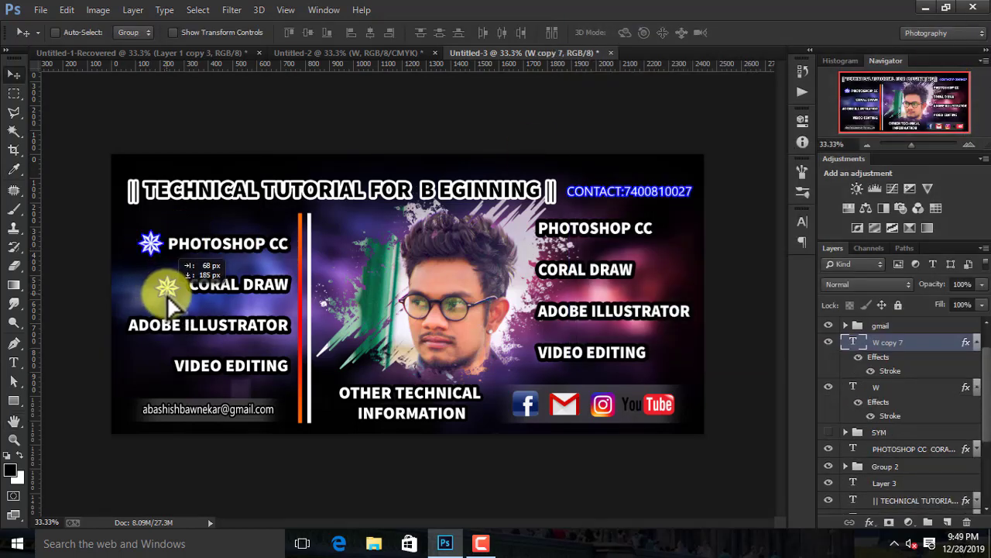
# Delete the star and its copy, and show the hidden SYM group of stars beside the topic entries.
pyautogui.click(977, 387)
pyautogui.click(977, 342)
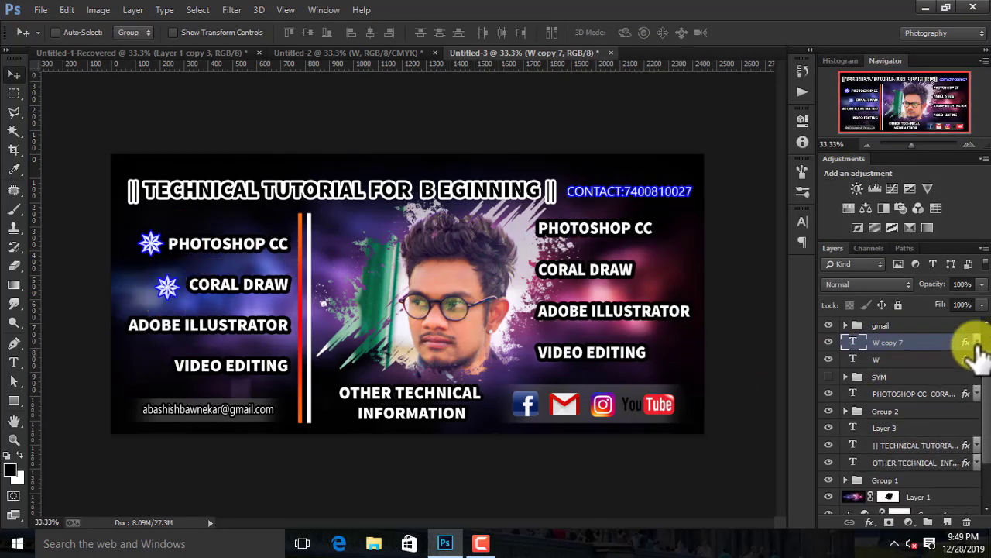
pyautogui.press('Delete')
pyautogui.press('Delete')
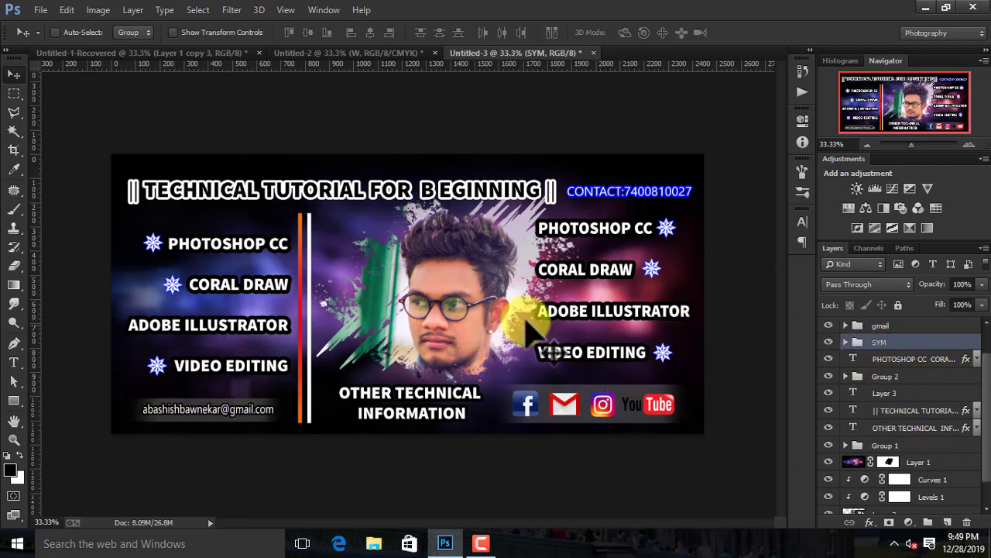
# Open the "3+(4) copy" image from the my banner folder and bring its cubes into the banner as a layer above SYM.
pyautogui.scroll(1, 980, 379)
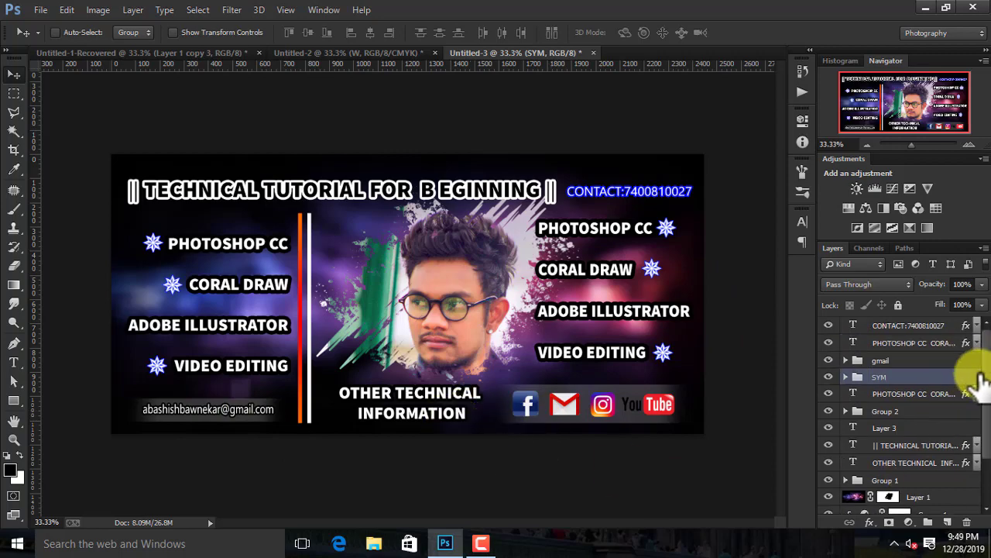
pyautogui.click(42, 11)
pyautogui.click(137, 38)
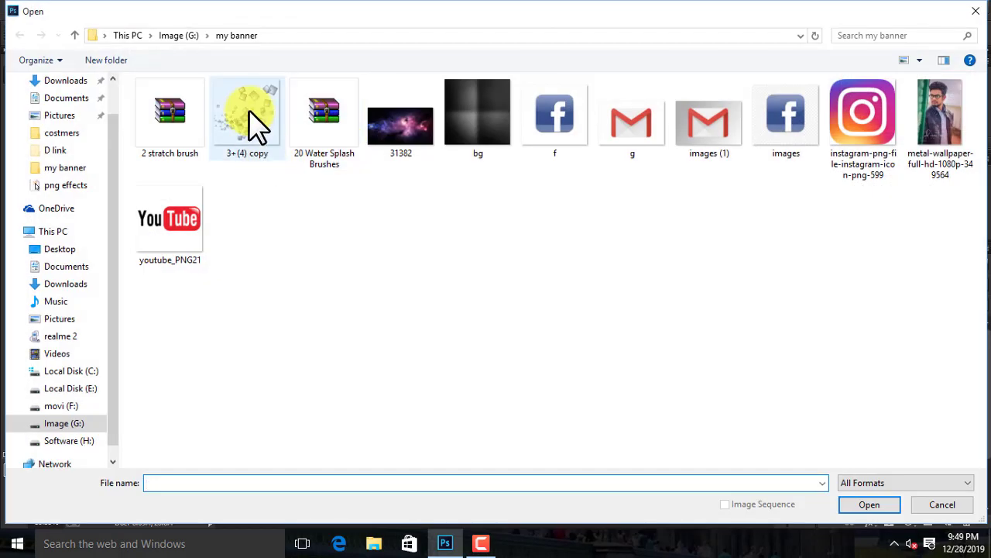
pyautogui.click(252, 124)
pyautogui.doubleClick(251, 124)
pyautogui.moveTo(248, 88); pyautogui.dragTo(376, 138)
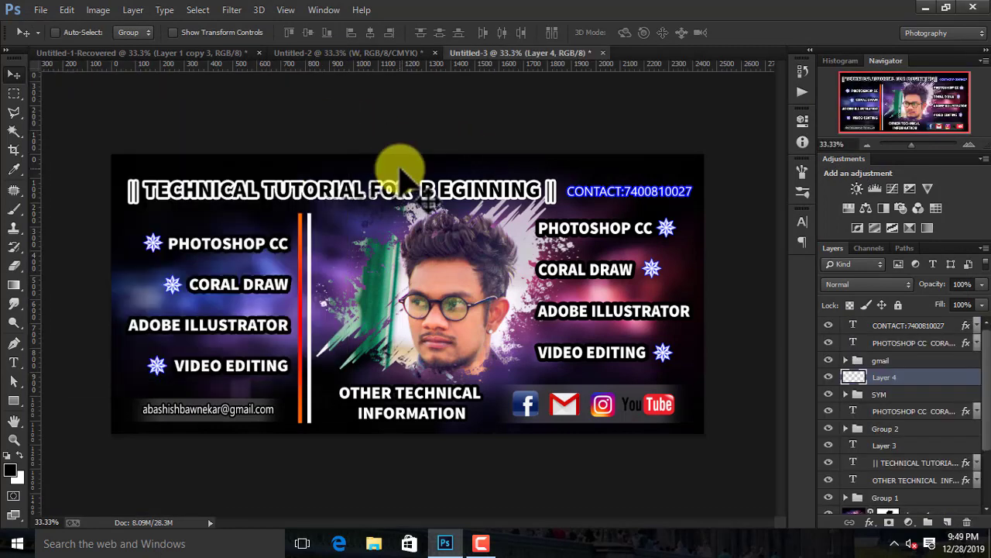
# Move the cubes over the original topic list and set their layer's blend mode to Screen.
pyautogui.hotkey('ctrl', 't')
pyautogui.moveTo(416, 226); pyautogui.dragTo(347, 333)
pyautogui.press('Return')
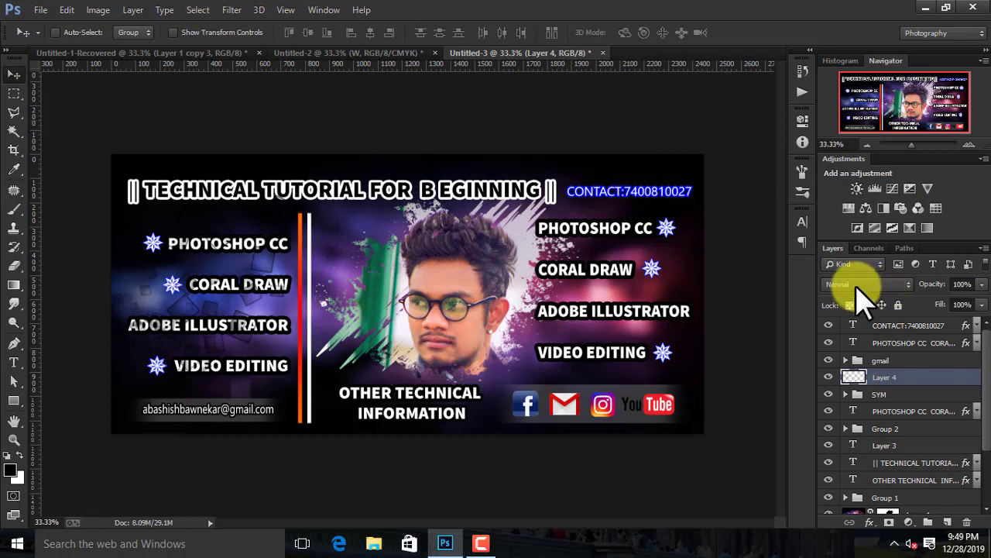
pyautogui.click(856, 284)
pyautogui.click(843, 124)
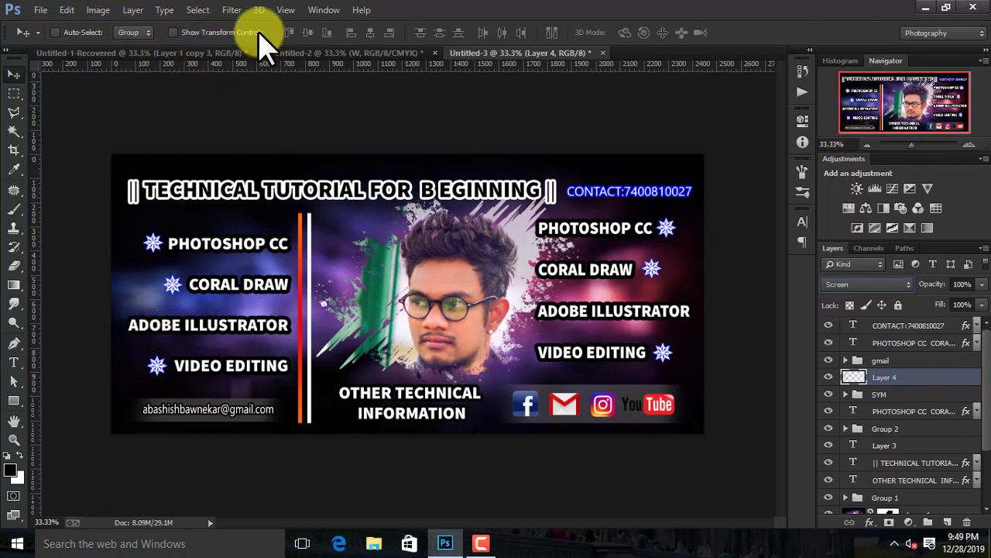
pyautogui.click(233, 10)
pyautogui.moveTo(203, 10)
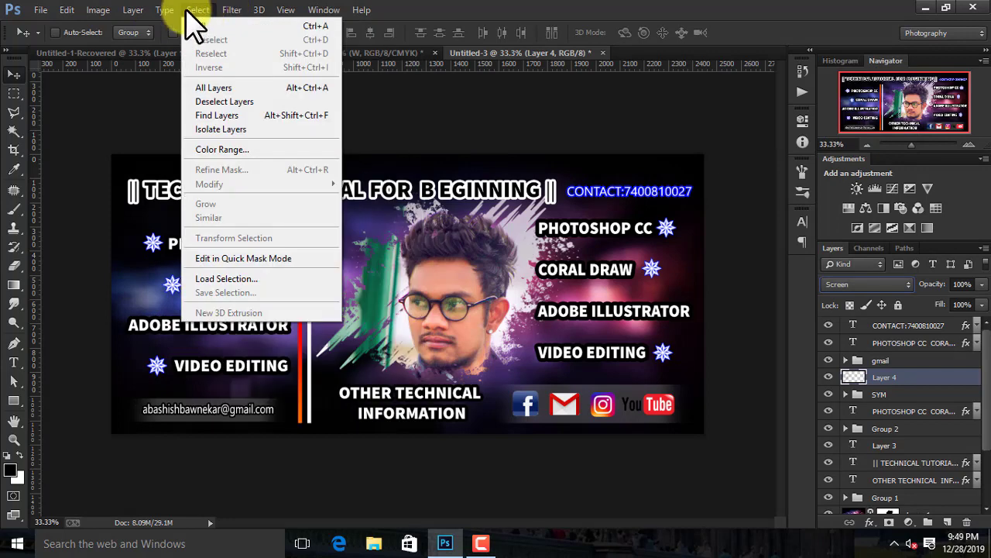
pyautogui.click(332, 39)
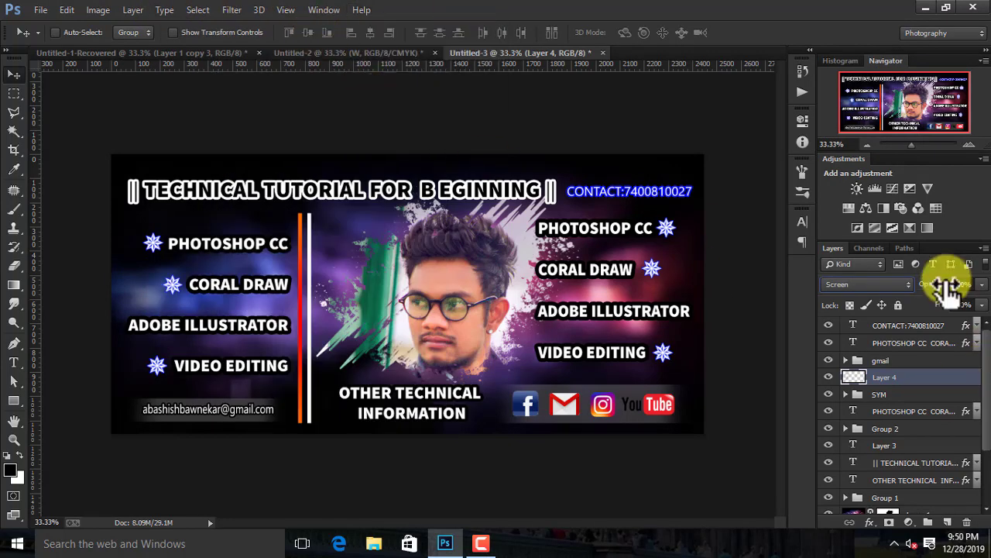
# Flip the cubes vertically, tilting and moving them over the copied topic list beside the portrait.
pyautogui.hotkey('ctrl', 't')
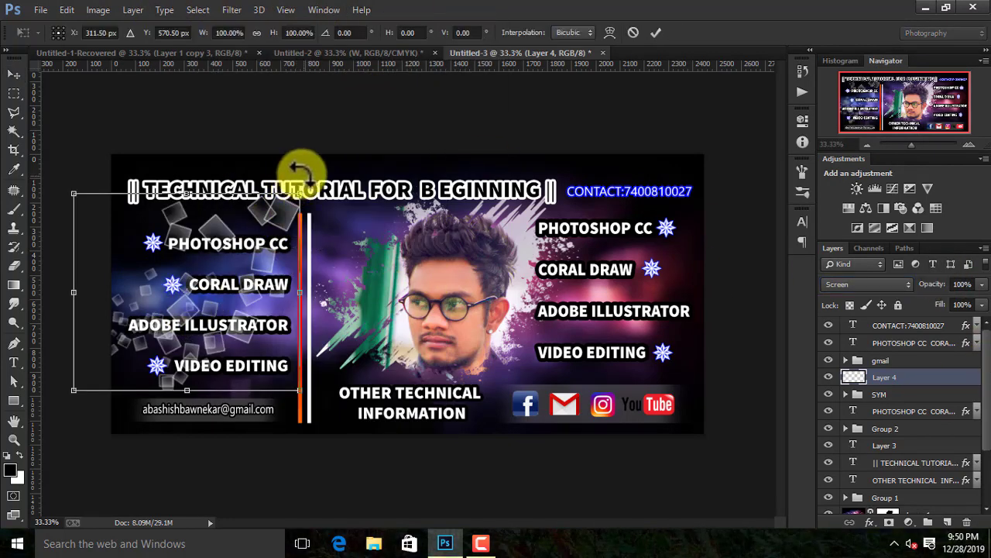
pyautogui.moveTo(299, 170); pyautogui.dragTo(208, 103)
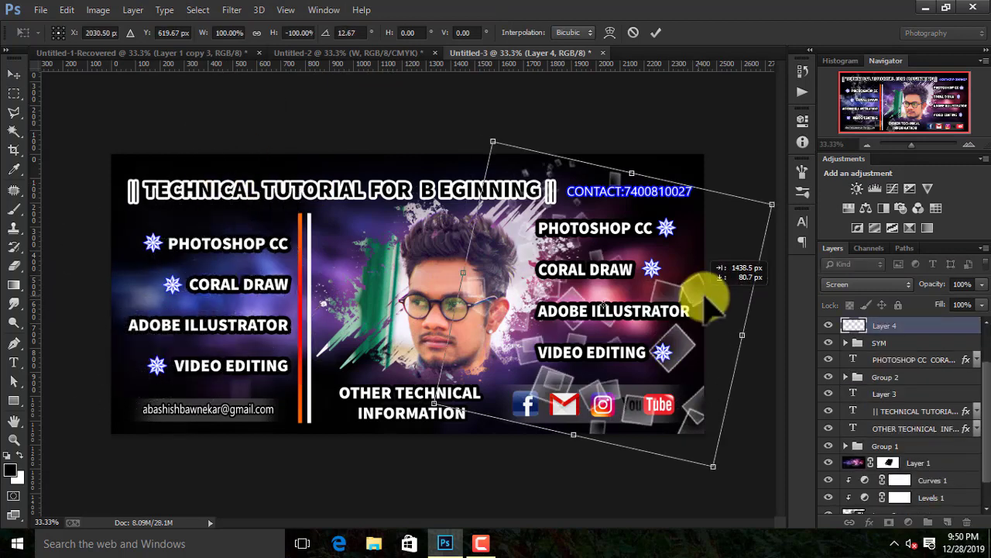
pyautogui.moveTo(703, 299); pyautogui.dragTo(715, 303)
pyautogui.moveTo(748, 123); pyautogui.dragTo(806, 141)
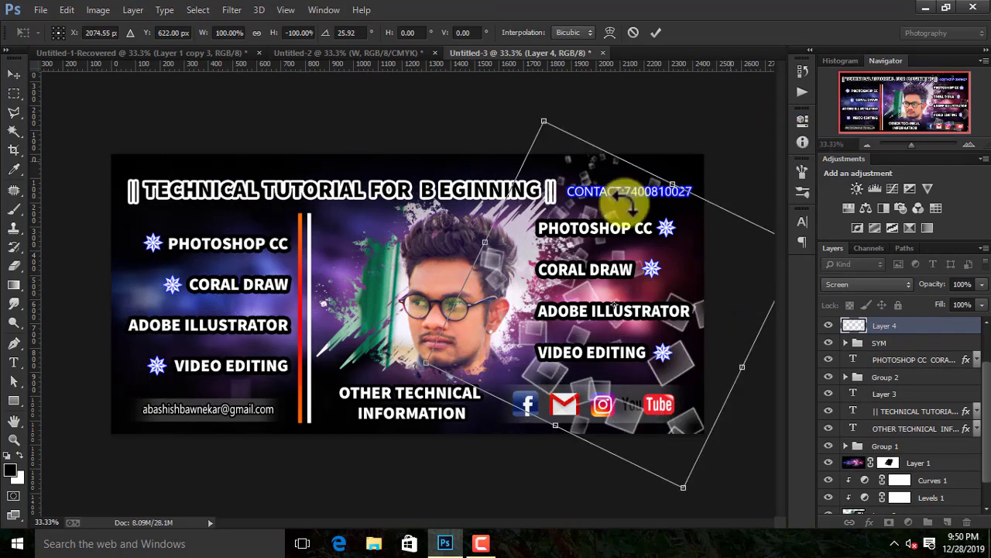
pyautogui.moveTo(564, 230); pyautogui.dragTo(594, 222)
pyautogui.press('Return')
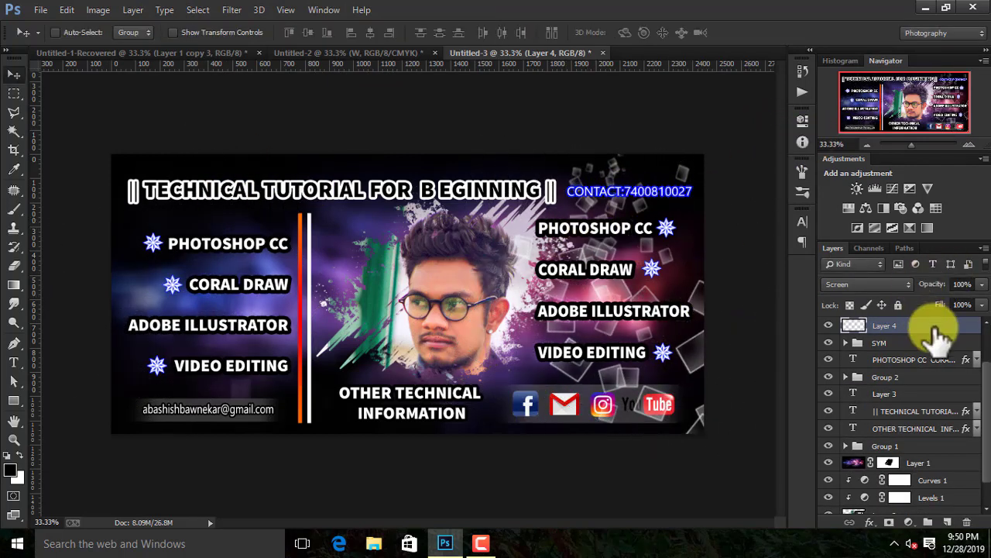
# Move the cubes layer below Group 1, directly above Layer 1, and set its opacity to 58%.
pyautogui.moveTo(940, 333); pyautogui.dragTo(907, 422)
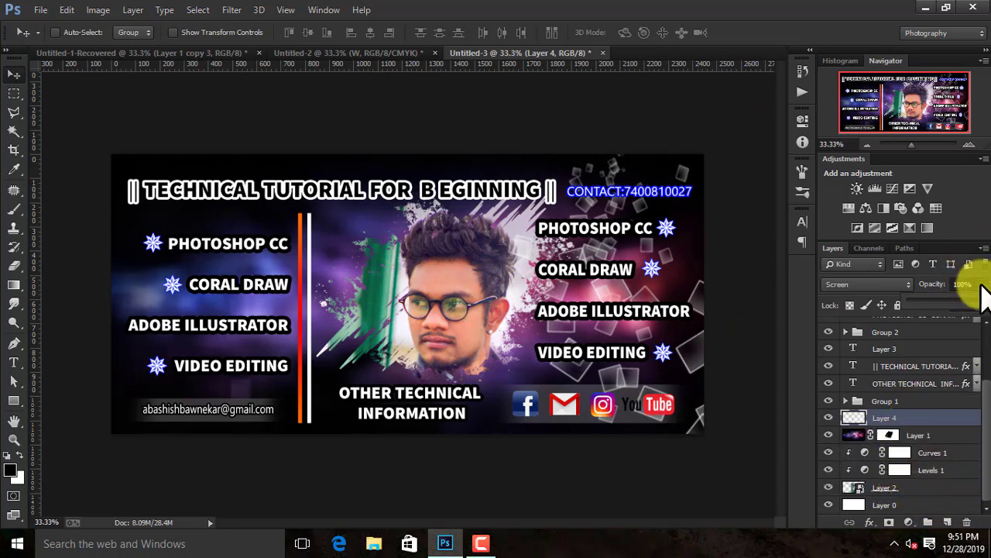
pyautogui.moveTo(981, 286); pyautogui.dragTo(951, 299)
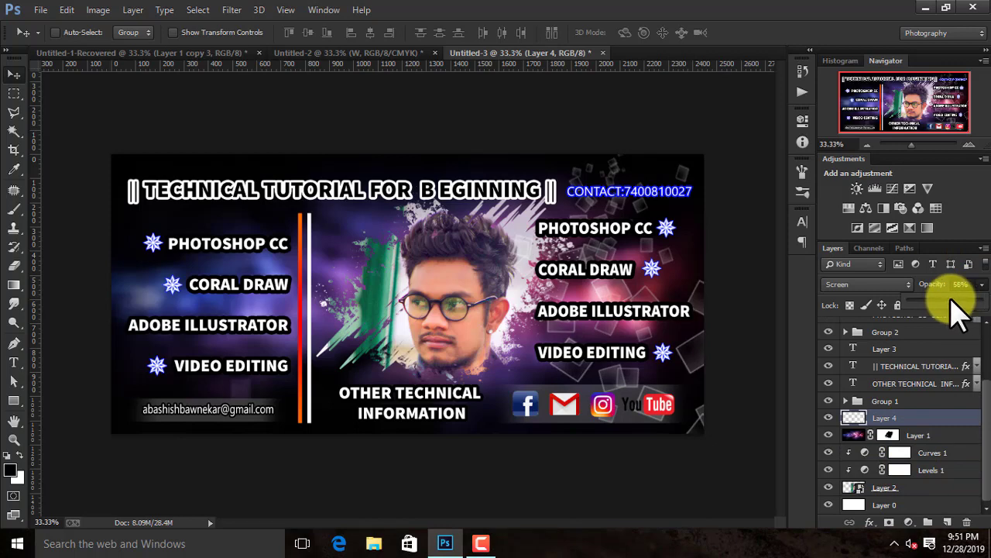
# Add a layer mask to the cubes layer and partly fade it with a linear gradient at 41% opacity.
pyautogui.click(888, 521)
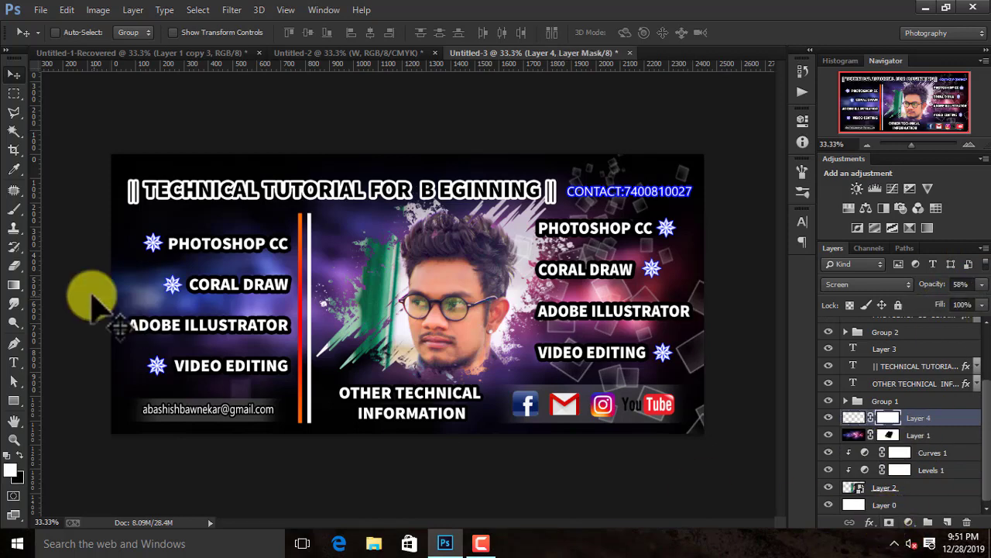
pyautogui.click(13, 284)
pyautogui.moveTo(380, 58); pyautogui.dragTo(381, 58)
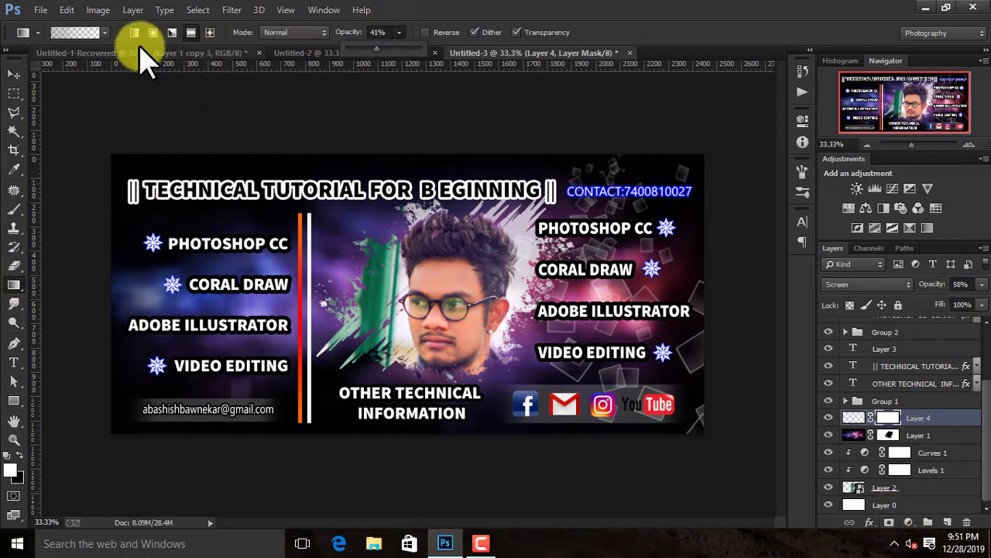
pyautogui.click(134, 32)
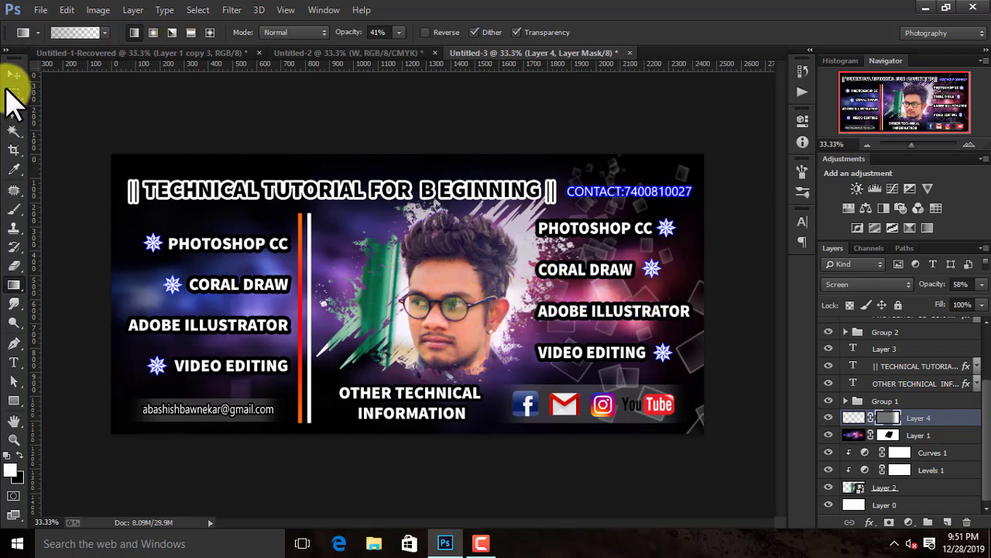
pyautogui.click(13, 74)
# Duplicate the faded cubes layer, Layer 4, within the same document.
pyautogui.rightClick(947, 419)
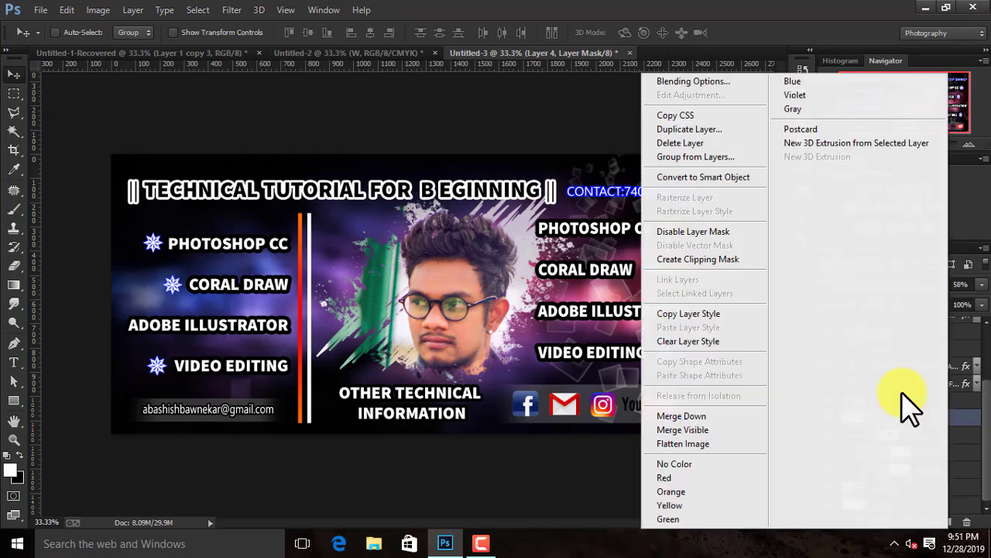
pyautogui.click(698, 130)
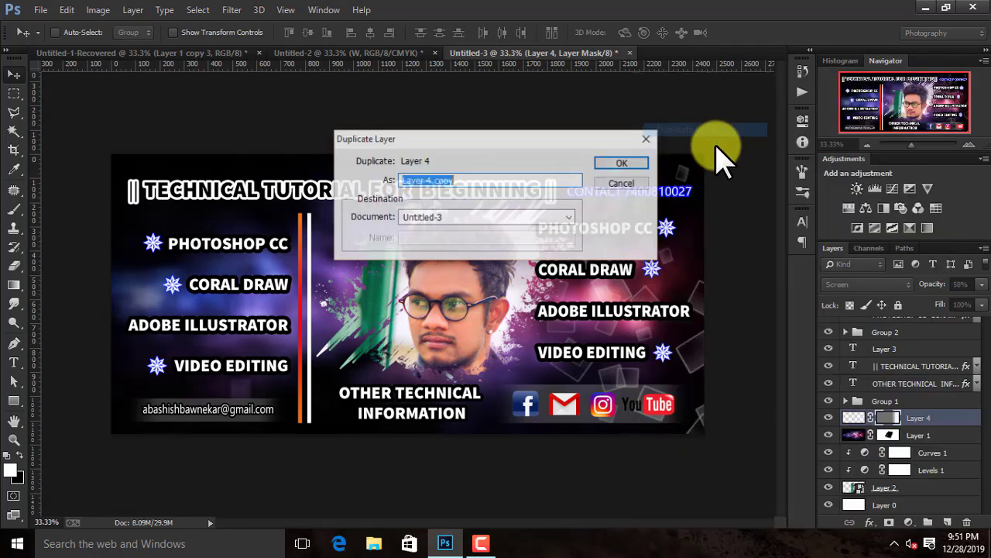
pyautogui.click(624, 164)
# Flip the duplicated cubes horizontally and move them over the topic list on the banner's left side.
pyautogui.hotkey('ctrl', 't')
pyautogui.rightClick(620, 275)
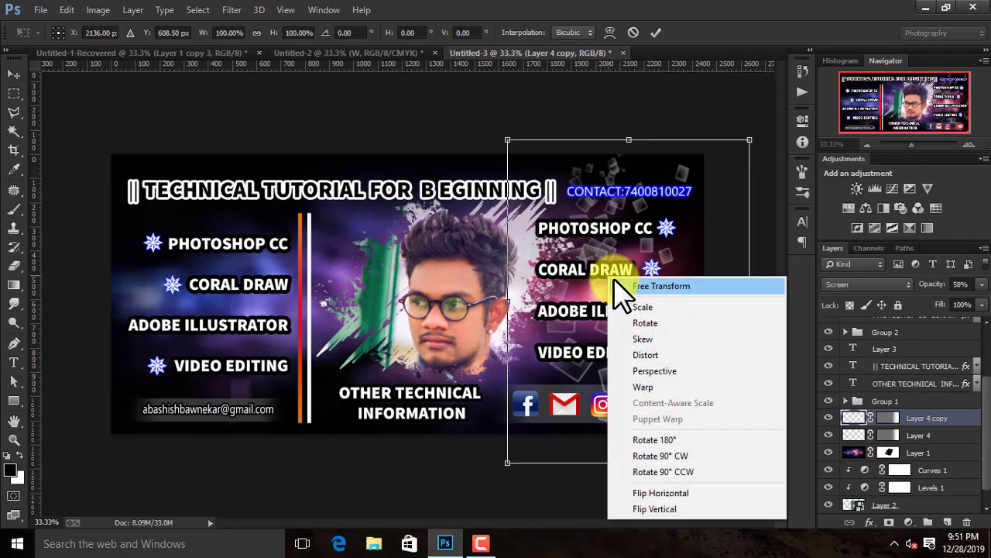
pyautogui.click(658, 487)
pyautogui.moveTo(592, 304); pyautogui.dragTo(158, 288)
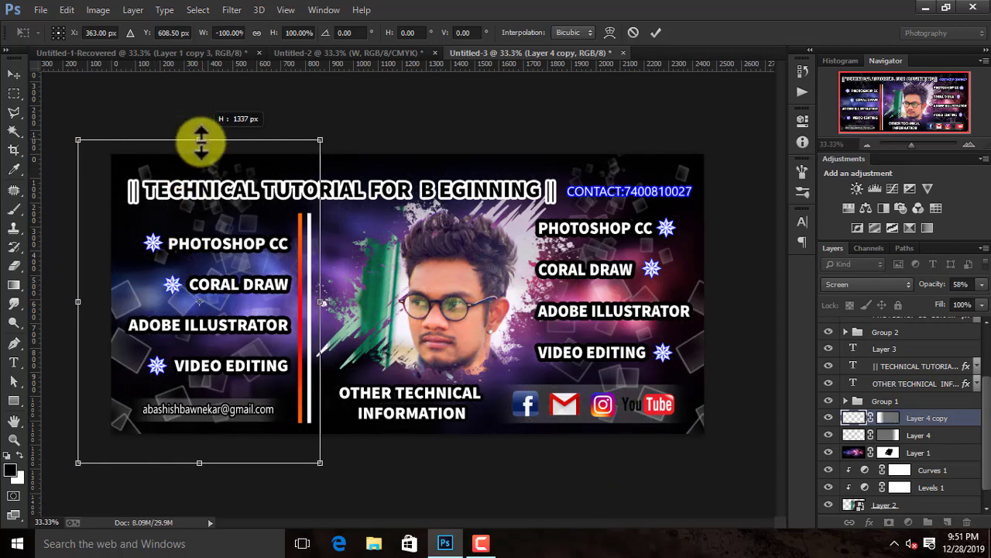
pyautogui.press('Return')
# Save the finished design as a JPEG named banner in the my banner folder.
pyautogui.hotkey('ctrl', '-')
pyautogui.hotkey('ctrl', '-')
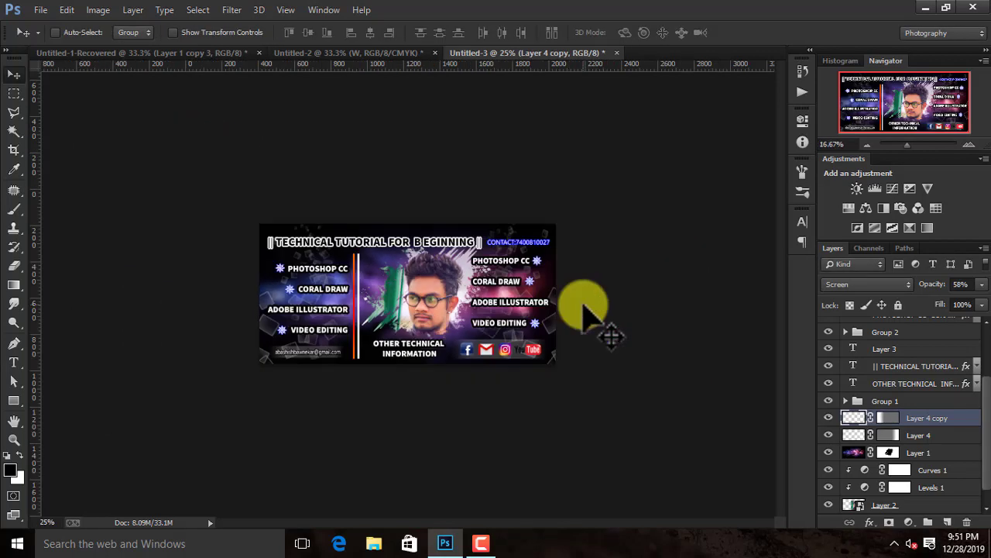
pyautogui.scroll(-3, 589, 317)
pyautogui.scroll(4, 597, 398)
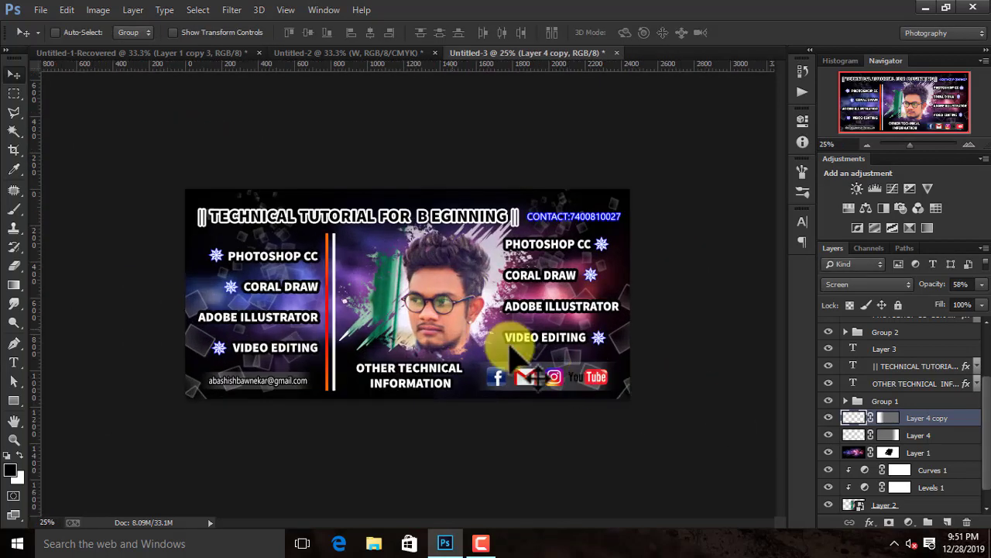
pyautogui.click(41, 9)
pyautogui.click(82, 144)
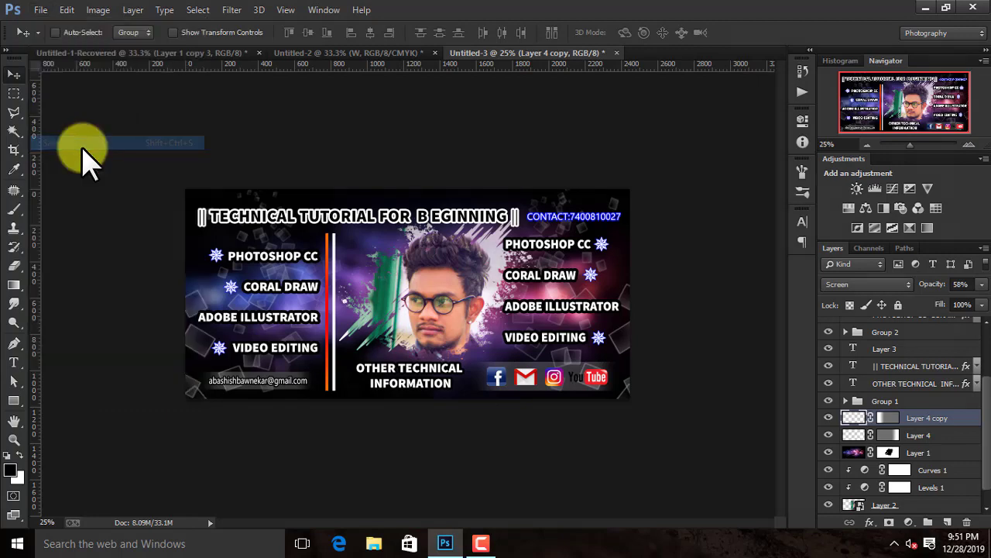
pyautogui.click(190, 391)
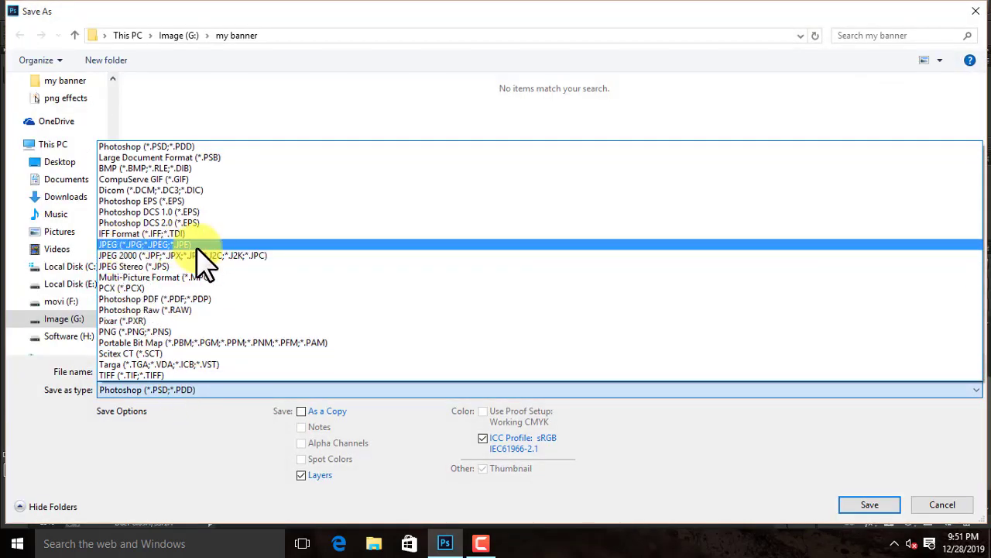
pyautogui.click(197, 246)
pyautogui.click(168, 370)
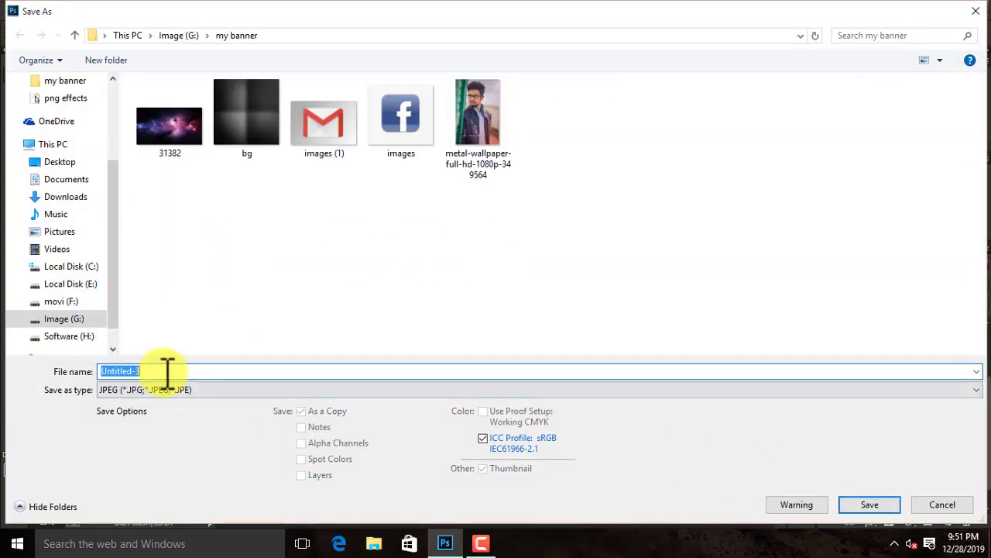
pyautogui.write('banner')
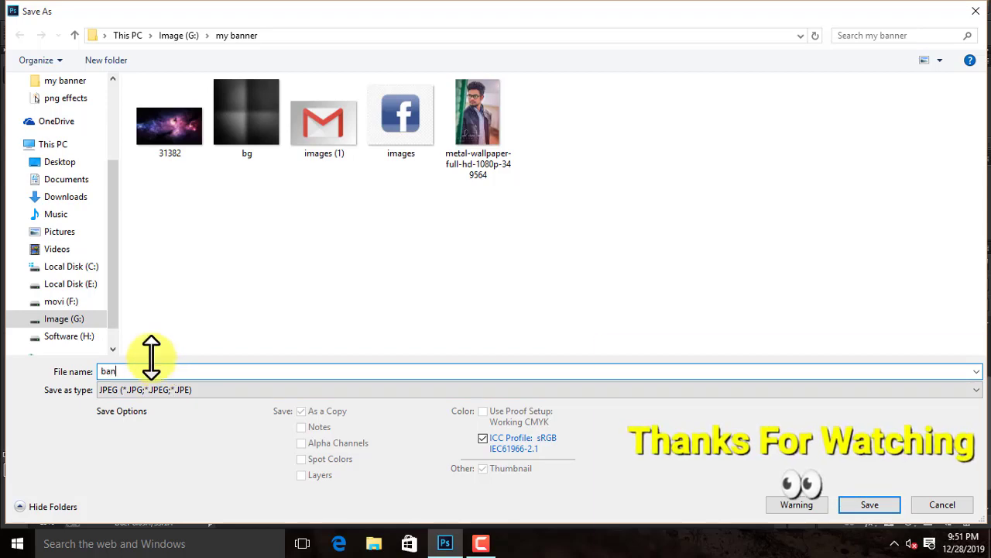